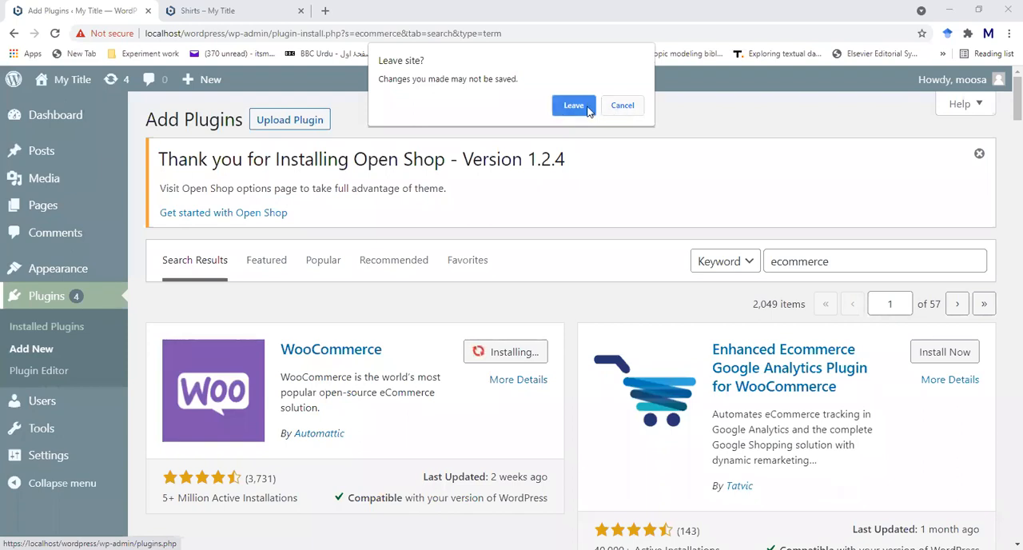
- Cancel leaving the Add Plugins page, open the installed themes, and view the details of the active Open Shop theme
{"action": "left_click", "coordinate": [612, 109]}
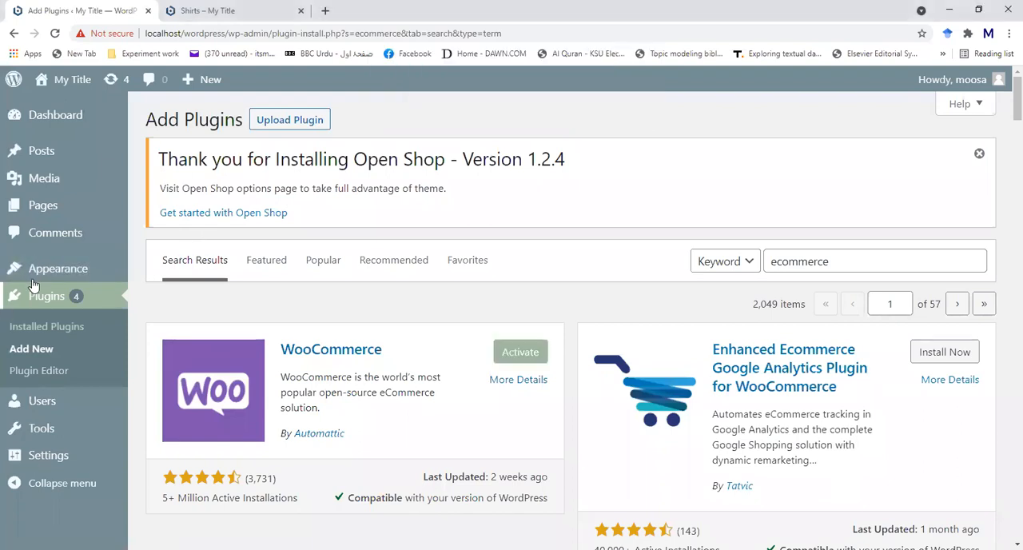
{"action": "left_click", "coordinate": [72, 269]}
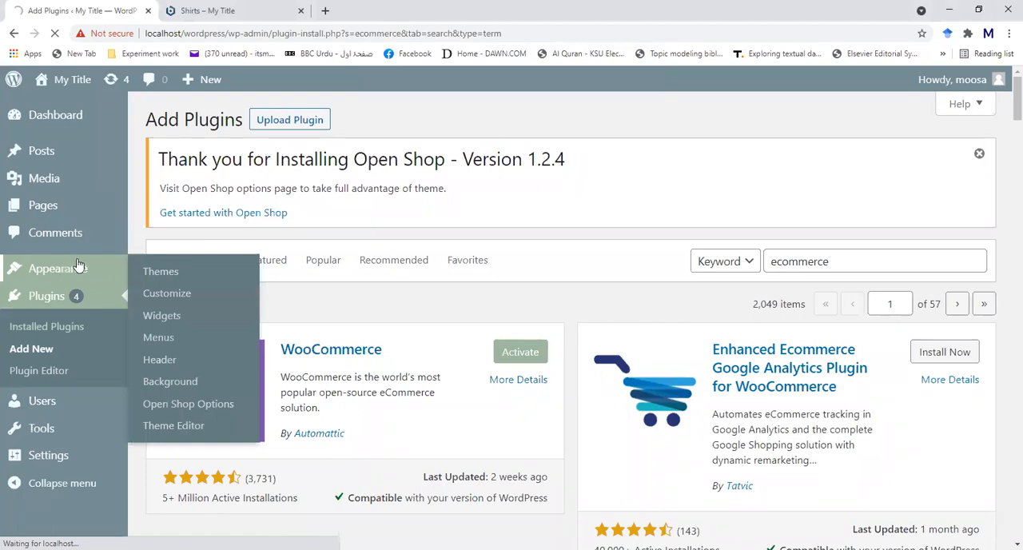
{"action": "left_click", "coordinate": [156, 272]}
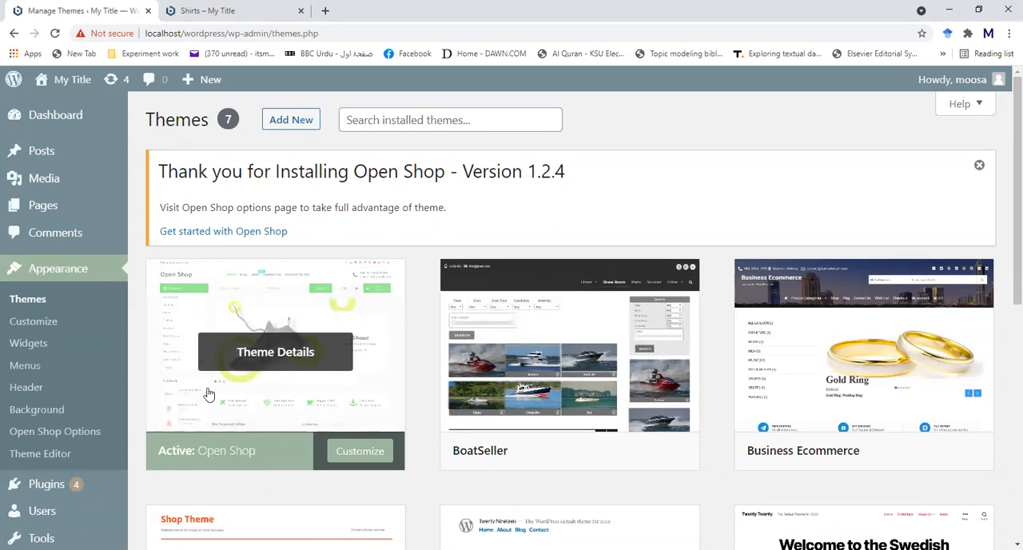
{"action": "left_click", "coordinate": [241, 295]}
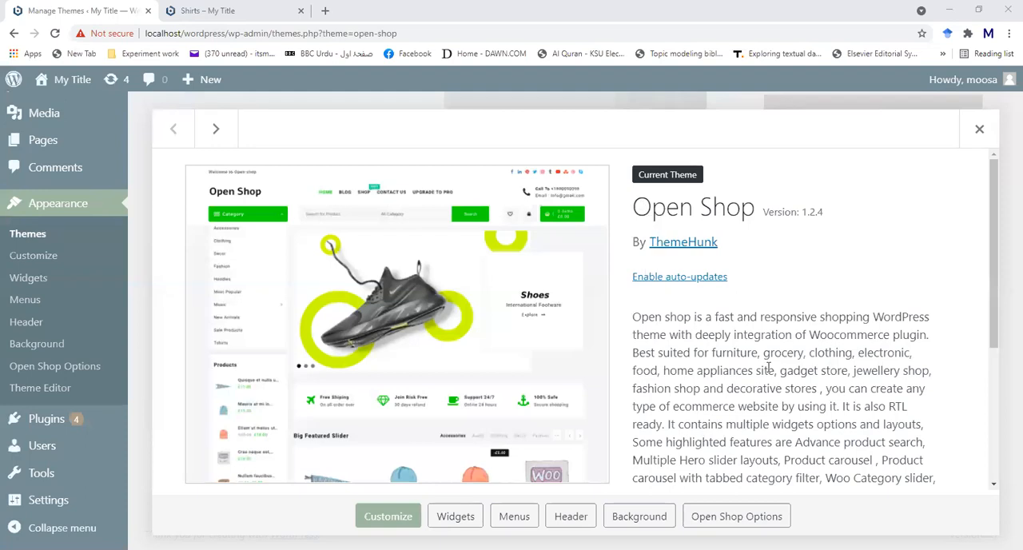
{"action": "left_click", "coordinate": [30, 209]}
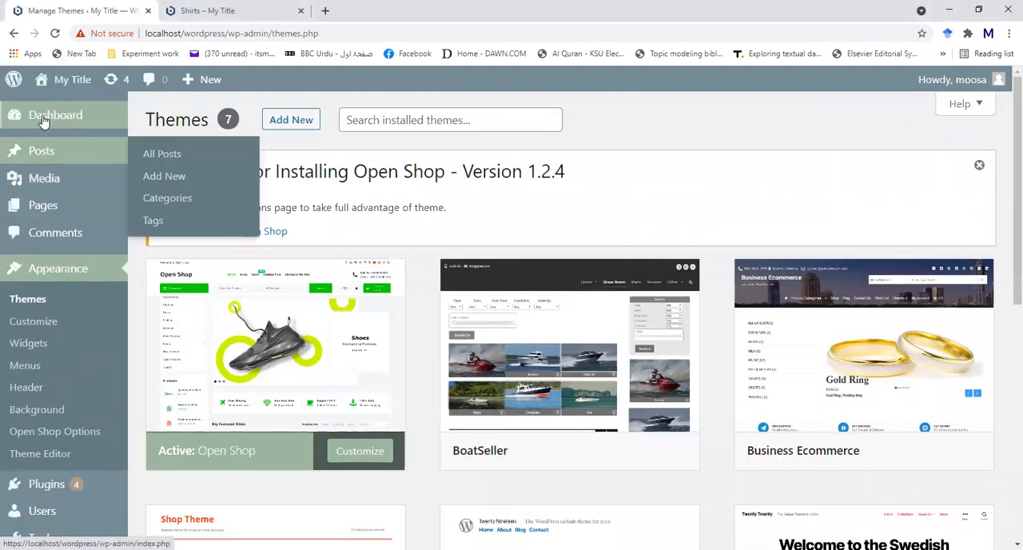
- Return to the dashboard and visit the live site to look over its home page
{"action": "left_click", "coordinate": [42, 115]}
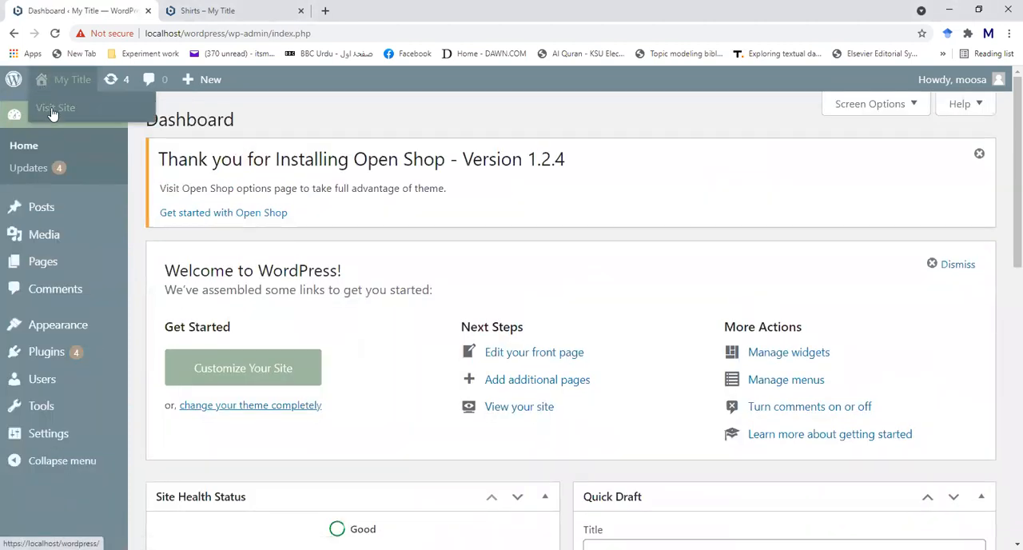
{"action": "left_click", "coordinate": [53, 110]}
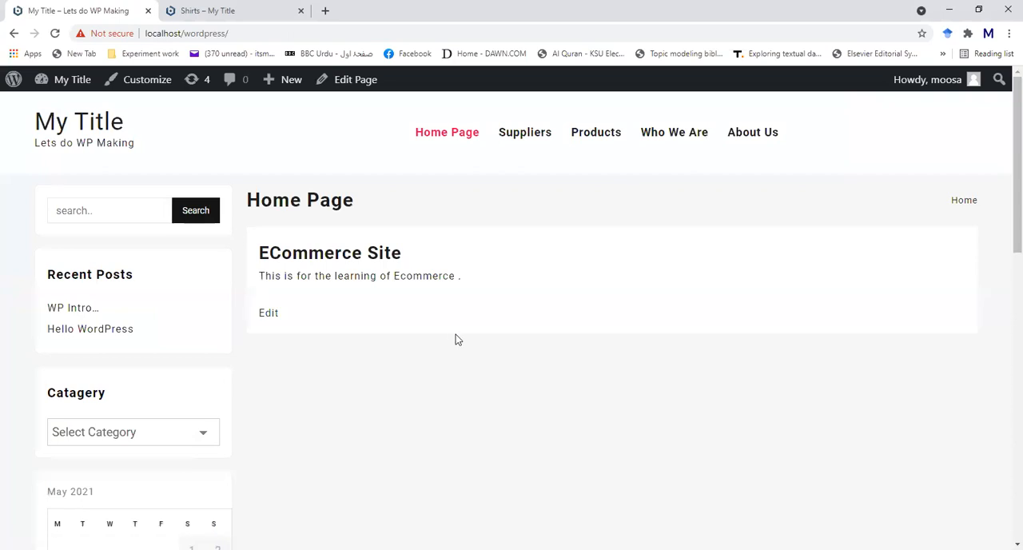
{"action": "scroll", "coordinate": [471, 354], "scroll_direction": "down", "scroll_amount": 5}
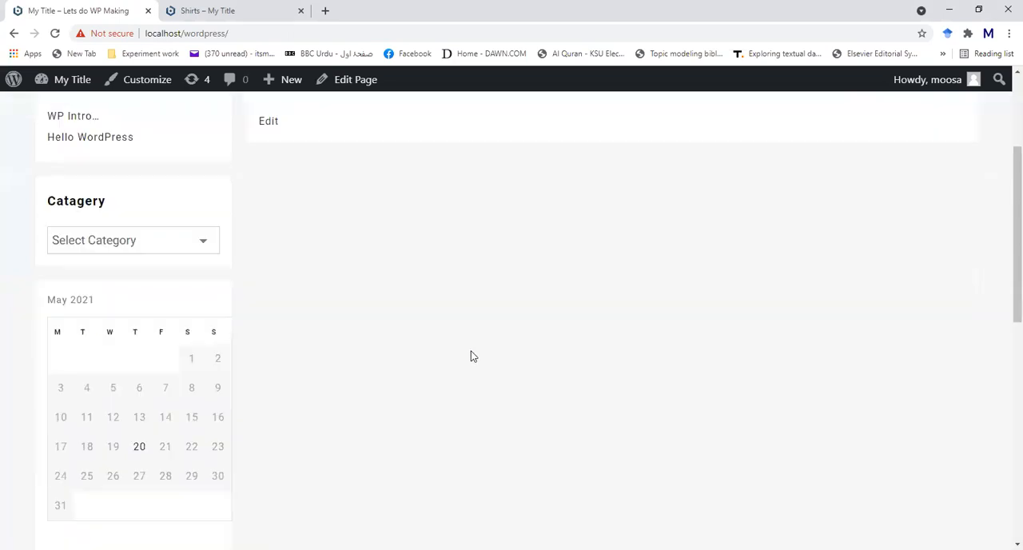
{"action": "scroll", "coordinate": [470, 354], "scroll_direction": "up", "scroll_amount": 4}
{"action": "scroll", "coordinate": [471, 357], "scroll_direction": "up", "scroll_amount": 1}
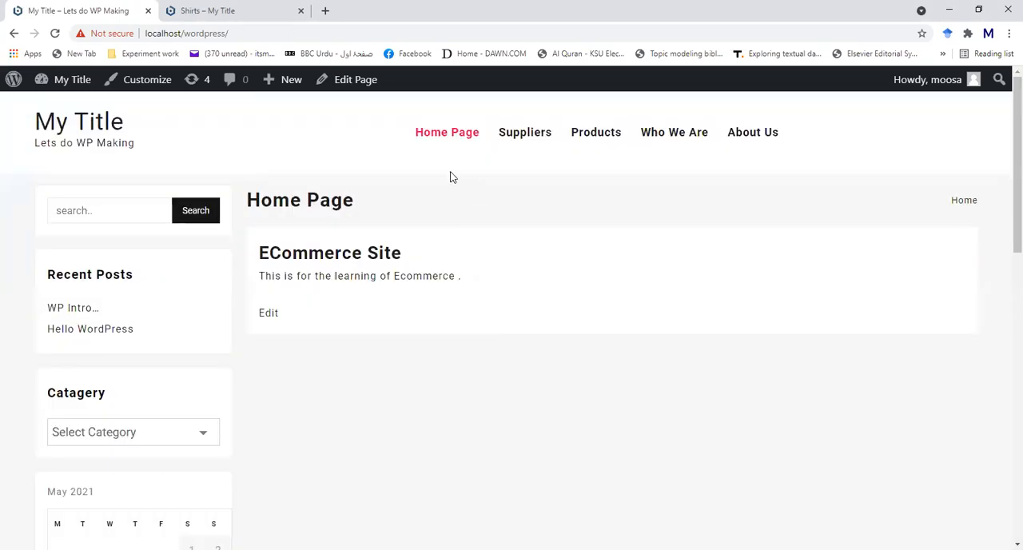
- View the site's Suppliers, Products, Who We Are and About Us pages
{"action": "left_click", "coordinate": [529, 136]}
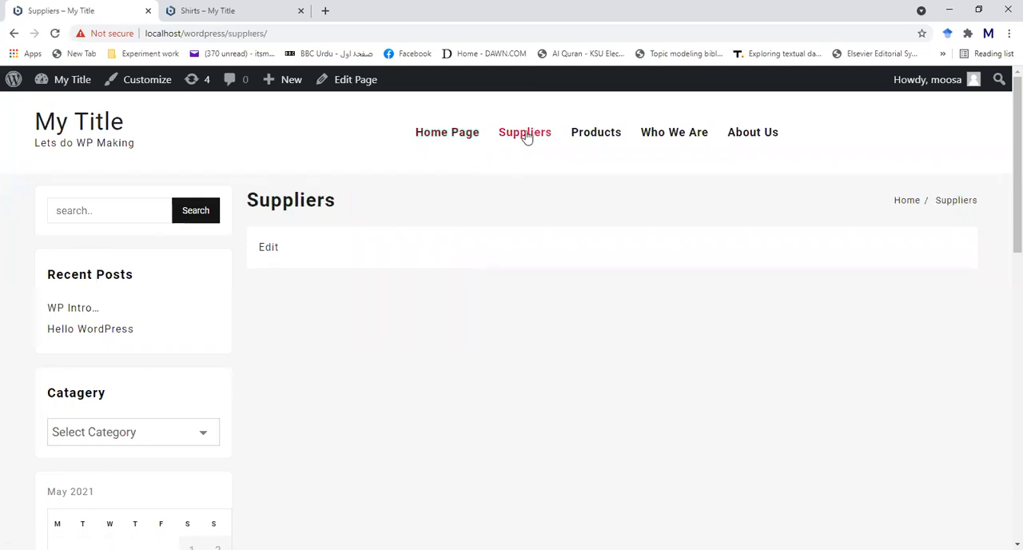
{"action": "left_click", "coordinate": [595, 134]}
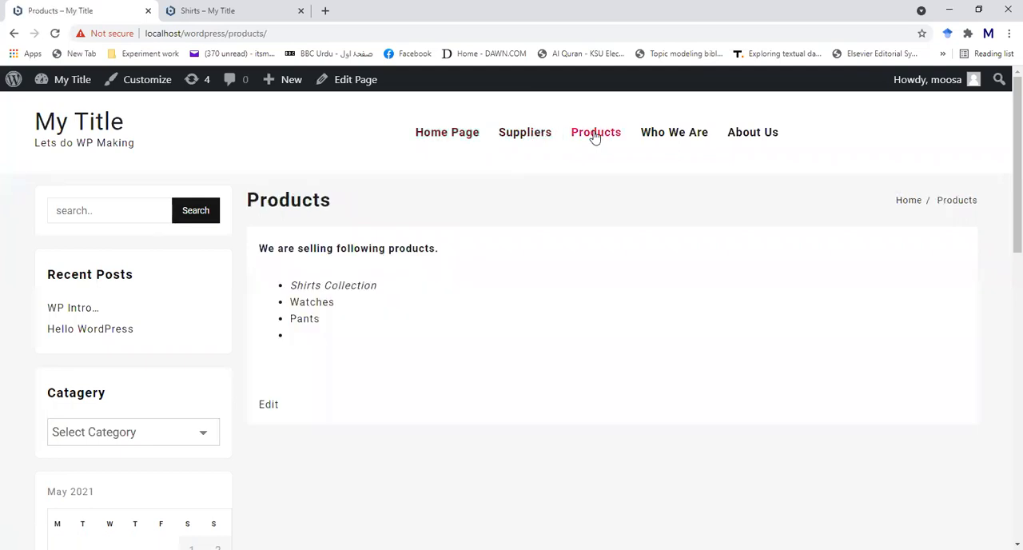
{"action": "left_click", "coordinate": [658, 136]}
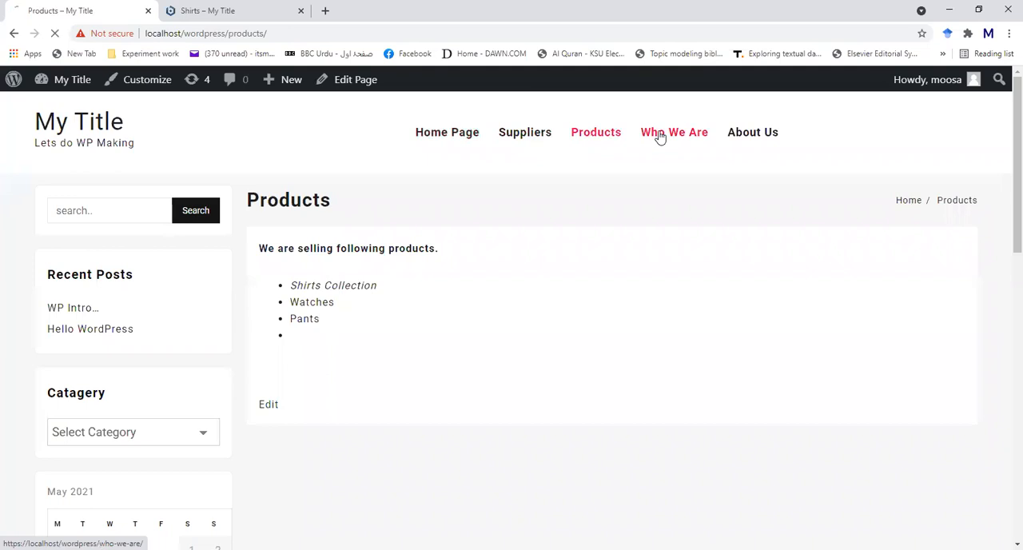
{"action": "left_click", "coordinate": [765, 137]}
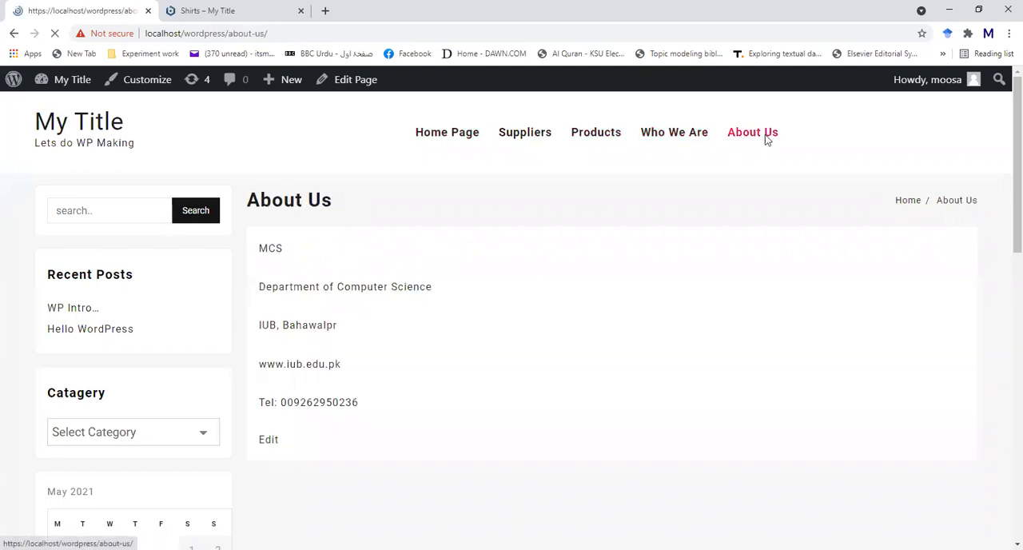
- Open the Shirts Collection link on the Products page and close the duplicate Shirts tab
{"action": "left_click", "coordinate": [602, 141]}
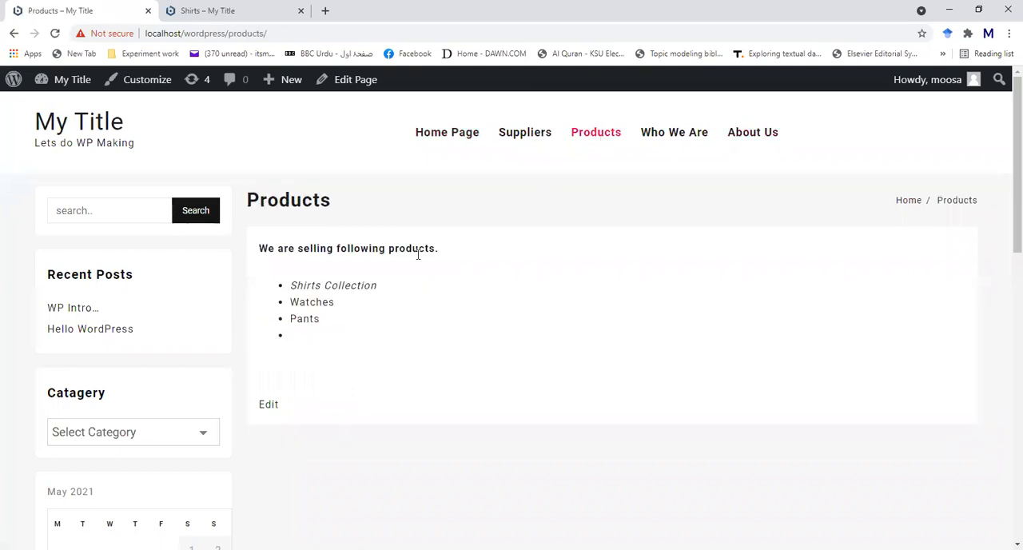
{"action": "left_click", "coordinate": [366, 290]}
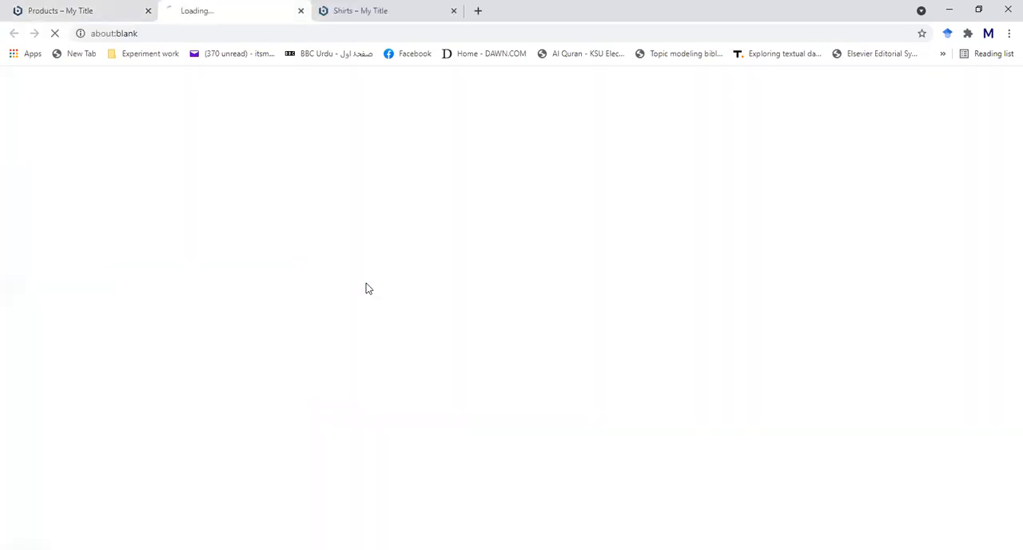
{"action": "left_click", "coordinate": [452, 11]}
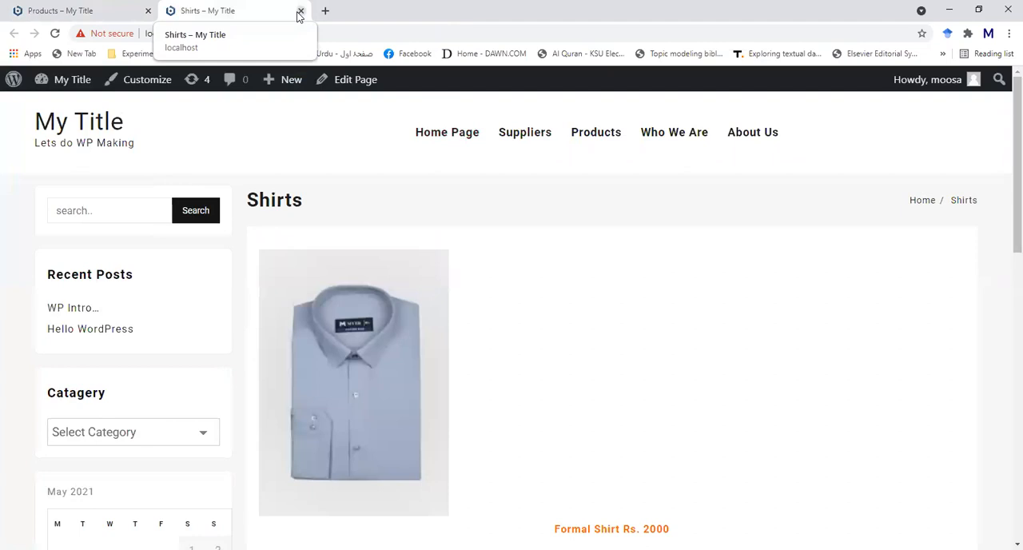
- Return to the WordPress dashboard and open the list of installed plugins
{"action": "mouse_move", "coordinate": [69, 81]}
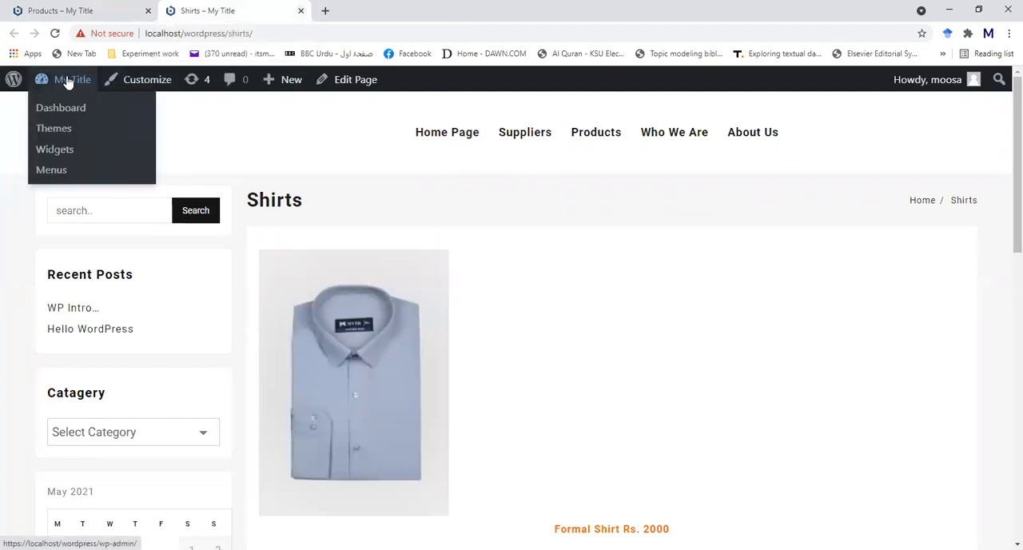
{"action": "left_click", "coordinate": [61, 108]}
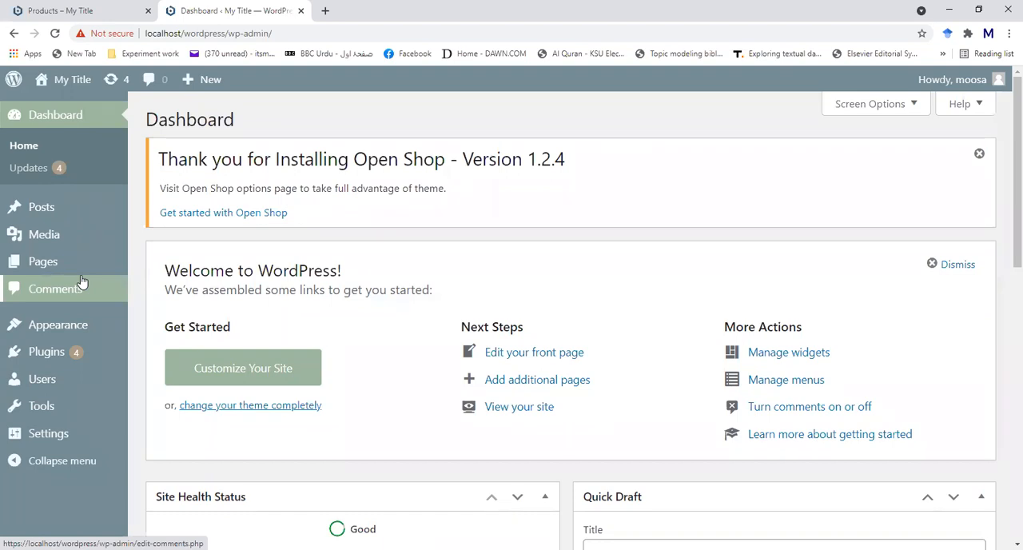
{"action": "left_click", "coordinate": [43, 351]}
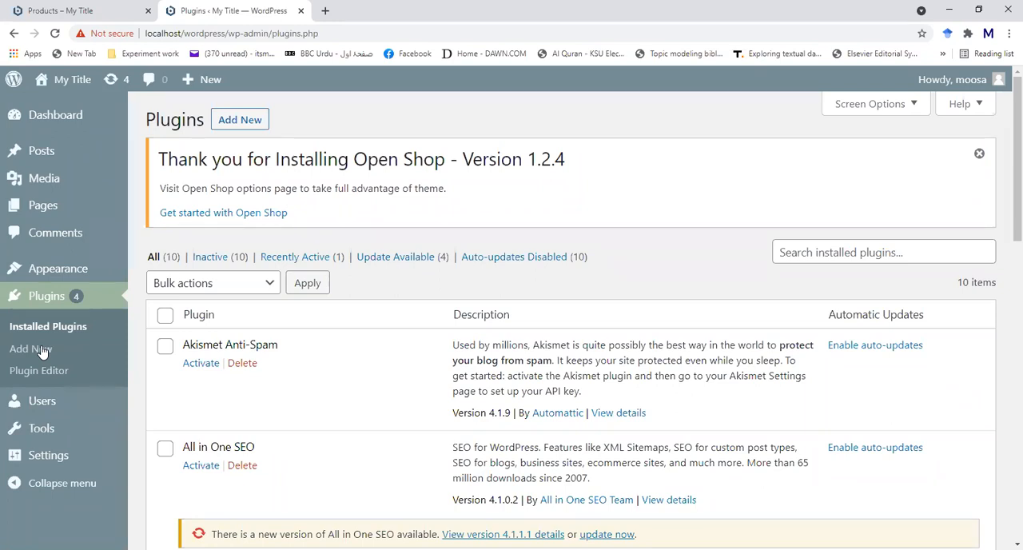
- Search Google for "wordpress plugins" in a new browser tab
{"action": "left_click", "coordinate": [325, 11]}
{"action": "left_click", "coordinate": [380, 286]}
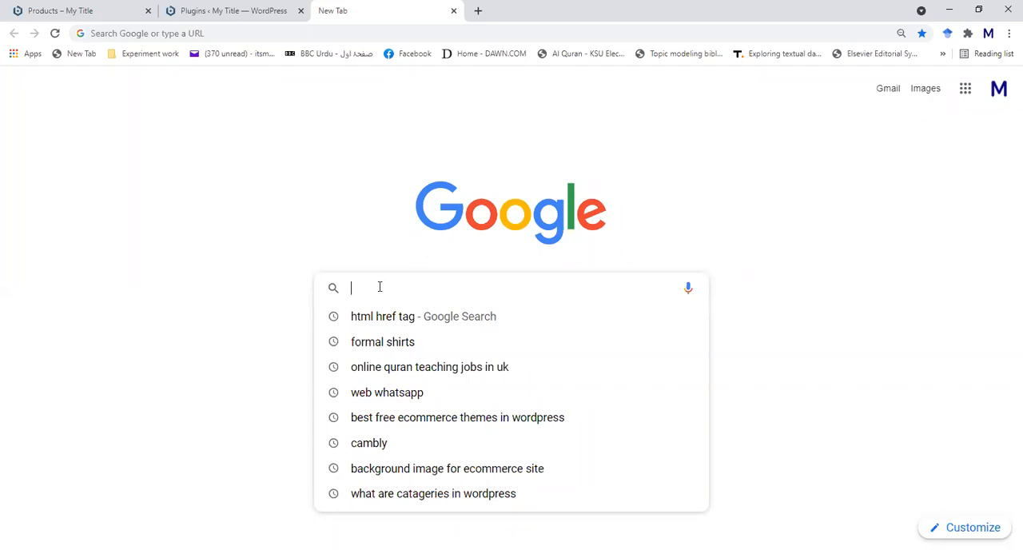
{"action": "type", "text": "word"}
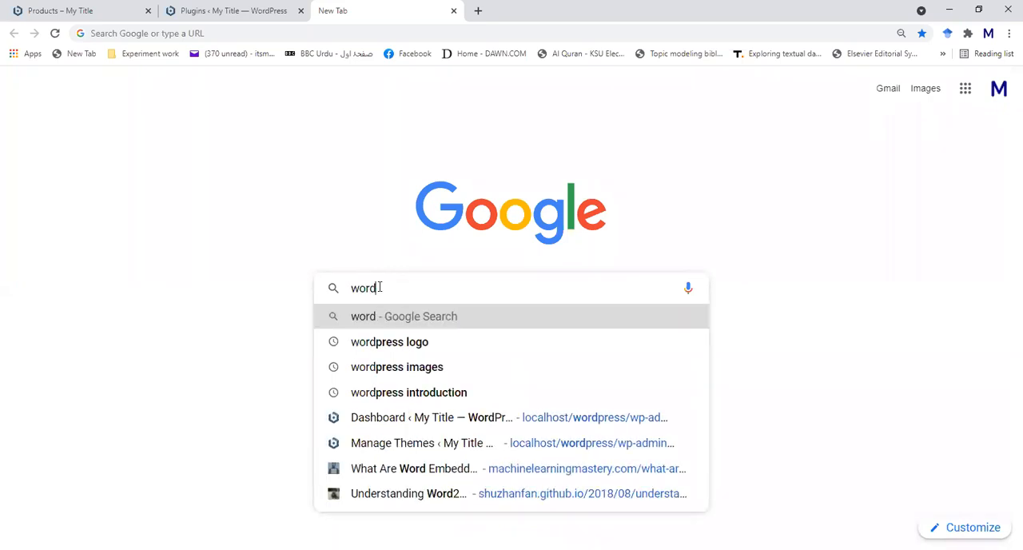
{"action": "type", "text": "press"}
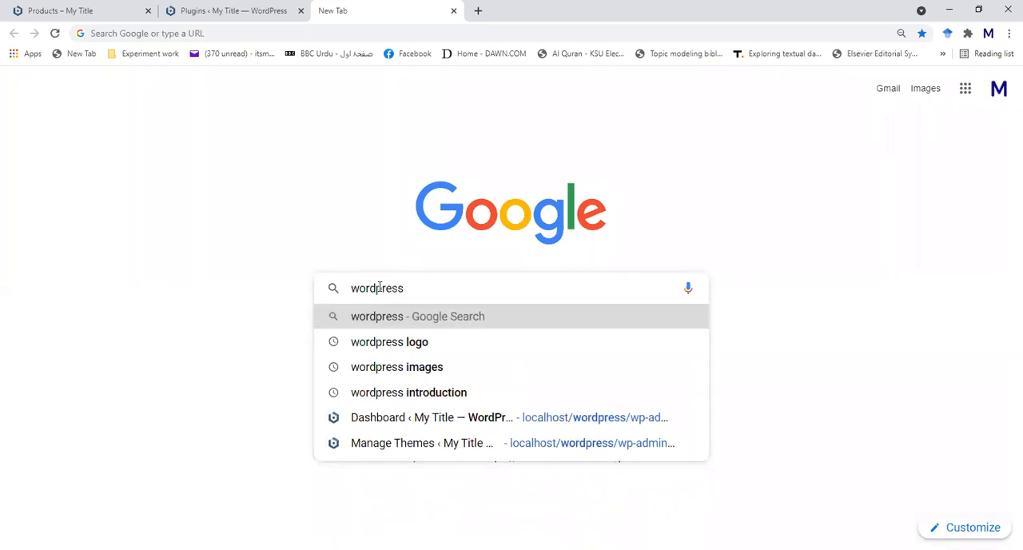
{"action": "type", "text": " plug"}
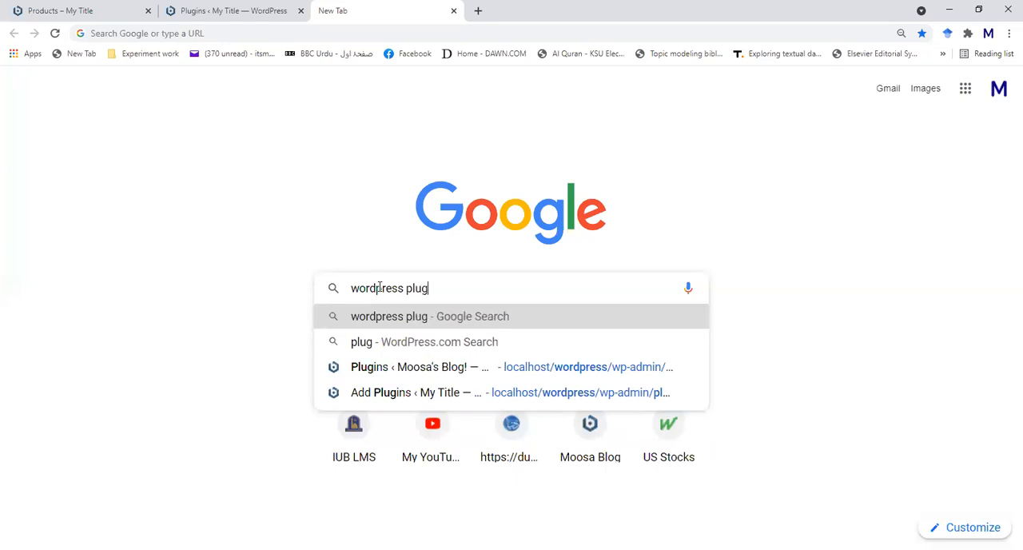
{"action": "type", "text": "ins"}
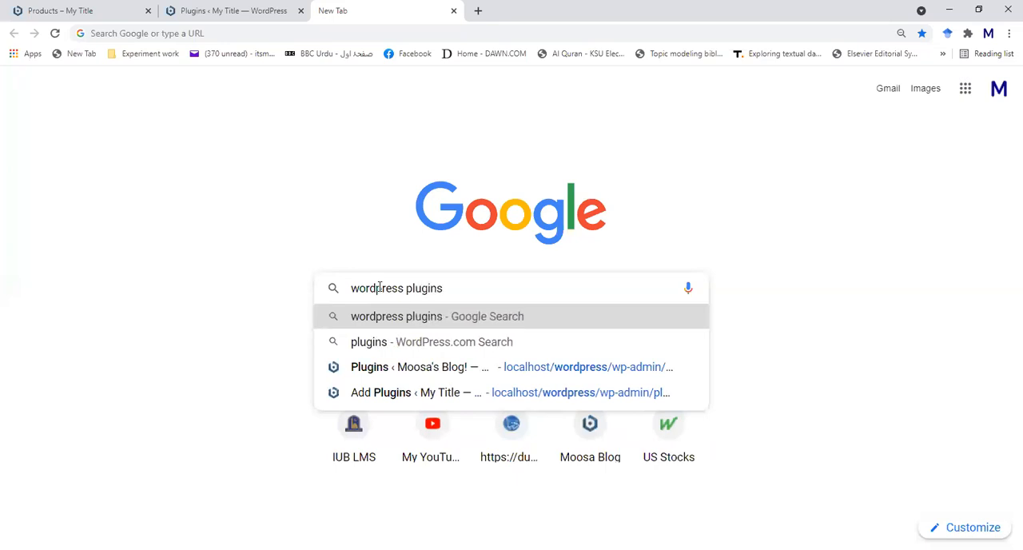
{"action": "key", "text": "Return"}
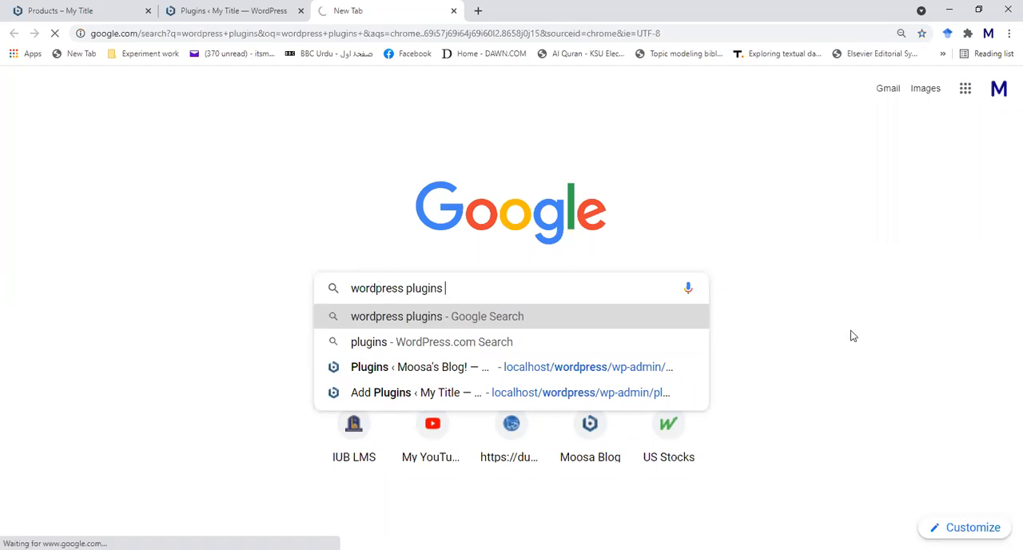
- Look through the search results and refine the query to "wordpress plugins most popular"
{"action": "scroll", "coordinate": [76, 314], "scroll_direction": "down", "scroll_amount": 3}
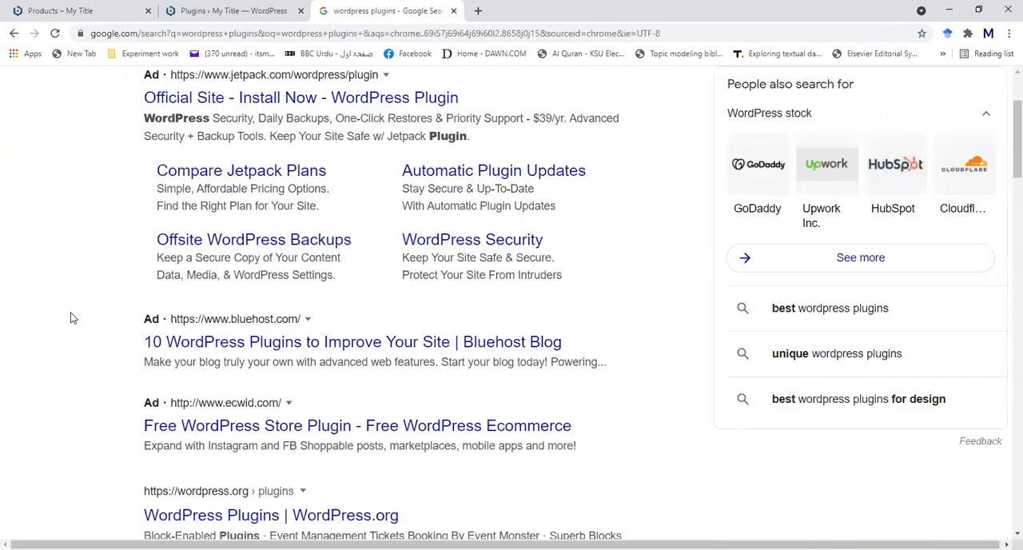
{"action": "scroll", "coordinate": [70, 318], "scroll_direction": "down", "scroll_amount": 2}
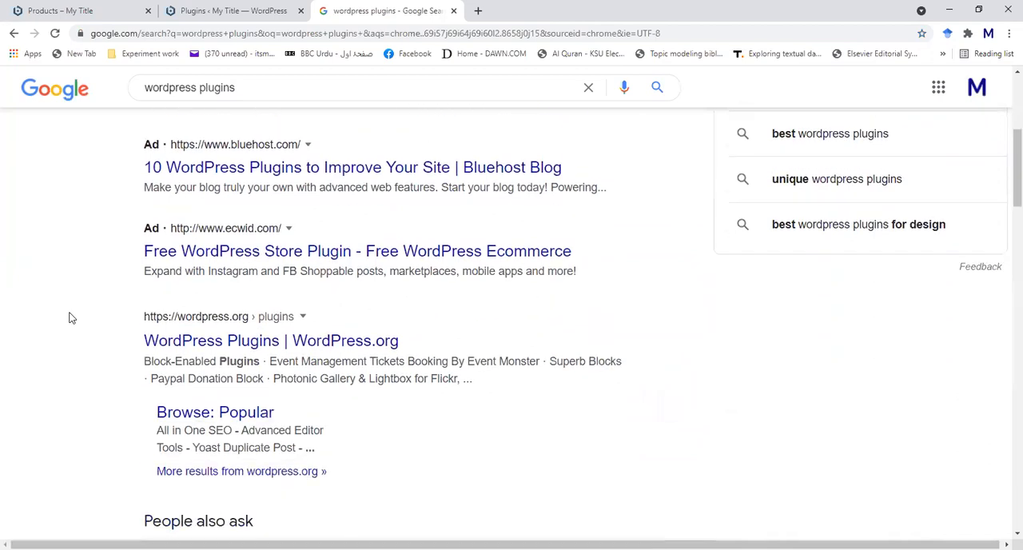
{"action": "scroll", "coordinate": [70, 317], "scroll_direction": "down", "scroll_amount": 5}
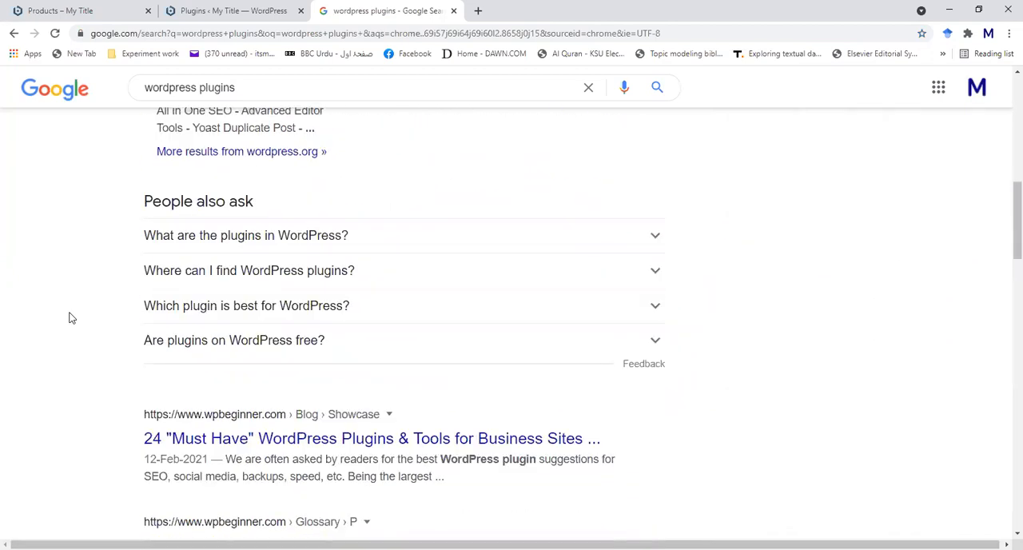
{"action": "scroll", "coordinate": [70, 317], "scroll_direction": "up", "scroll_amount": 10}
{"action": "left_click", "coordinate": [274, 115]}
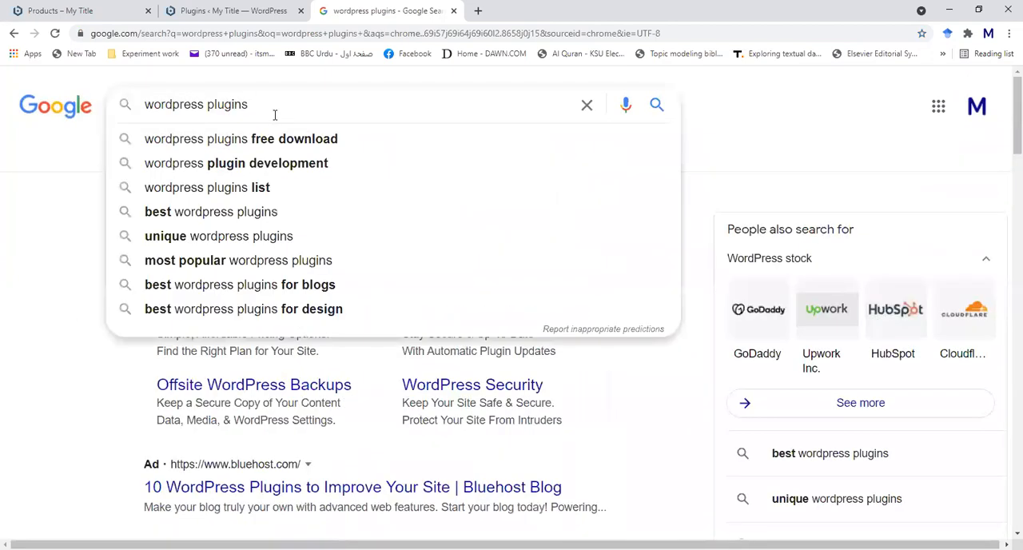
{"action": "type", "text": "most popular"}
{"action": "key", "text": "Return"}
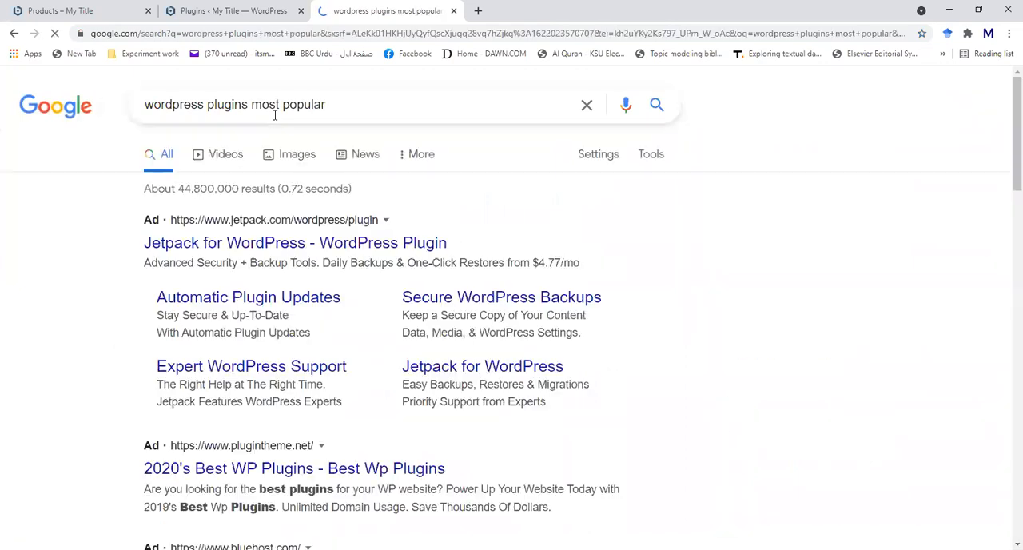
- Browse the most popular plugins results and open Bluehost's "10 Great WordPress Plugins To Use On Your Website" in a new tab
{"action": "scroll", "coordinate": [69, 320], "scroll_direction": "down", "scroll_amount": 3}
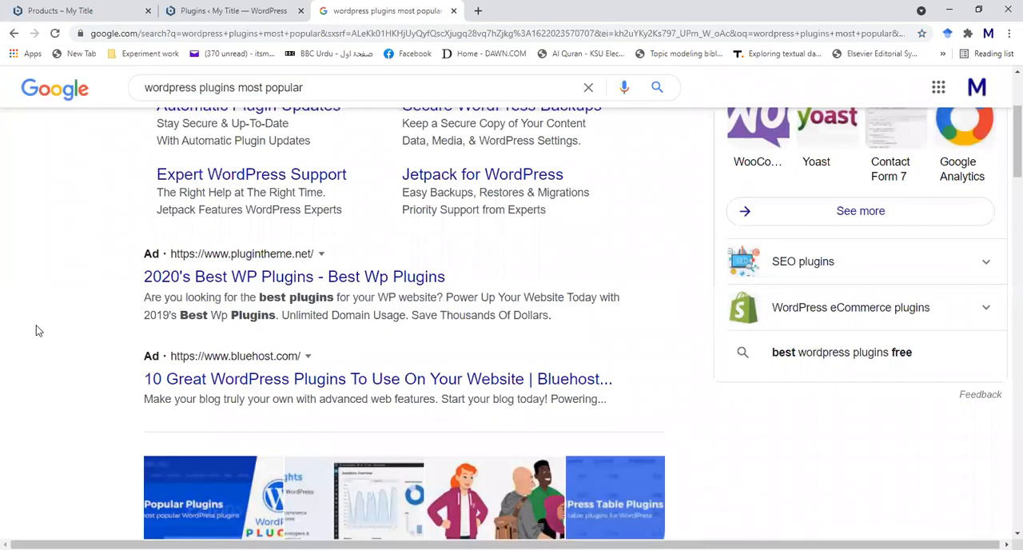
{"action": "scroll", "coordinate": [55, 318], "scroll_direction": "down", "scroll_amount": 3}
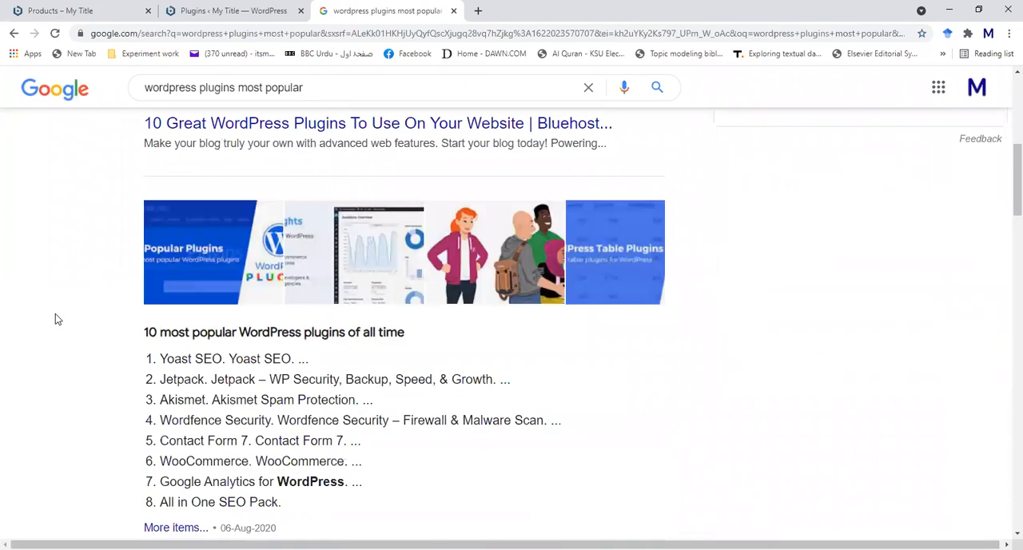
{"action": "scroll", "coordinate": [56, 316], "scroll_direction": "down", "scroll_amount": 1}
{"action": "scroll", "coordinate": [55, 316], "scroll_direction": "up", "scroll_amount": 2}
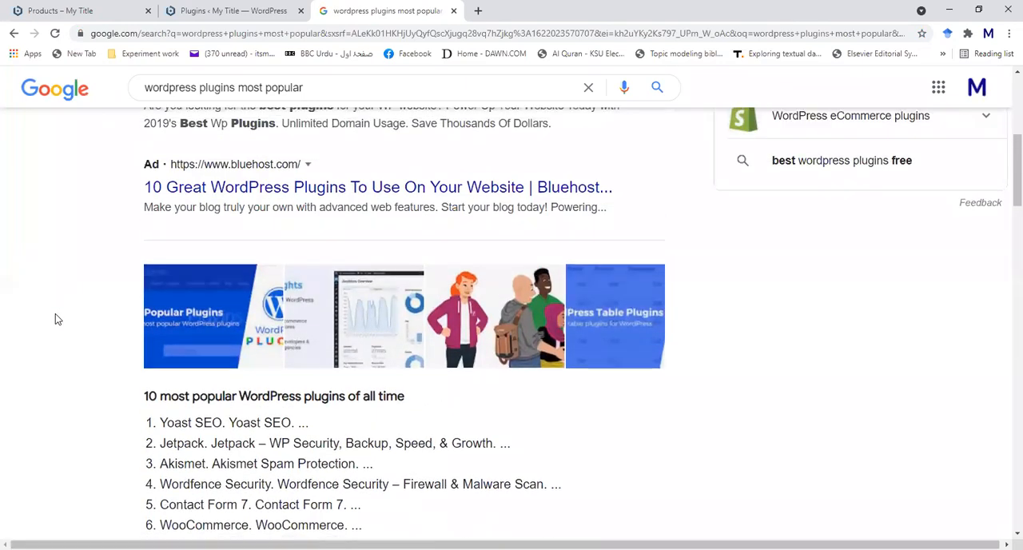
{"action": "scroll", "coordinate": [93, 263], "scroll_direction": "down", "scroll_amount": 5}
{"action": "scroll", "coordinate": [93, 263], "scroll_direction": "up", "scroll_amount": 6}
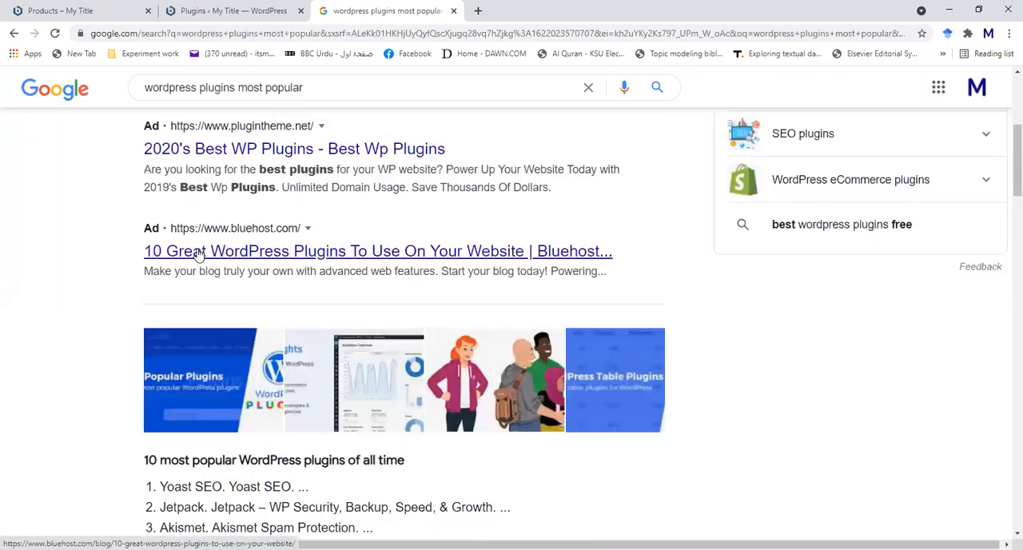
{"action": "right_click", "coordinate": [204, 253]}
{"action": "left_click", "coordinate": [239, 266]}
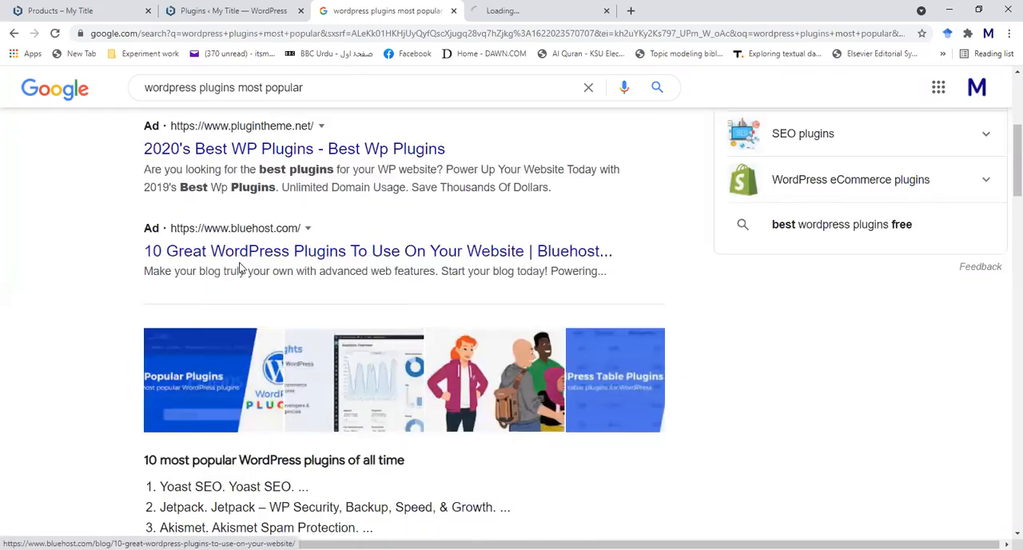
- Replace the Google query with "best ecommerce wprdpress plugins" and run the search
{"action": "scroll", "coordinate": [200, 267], "scroll_direction": "up", "scroll_amount": 4}
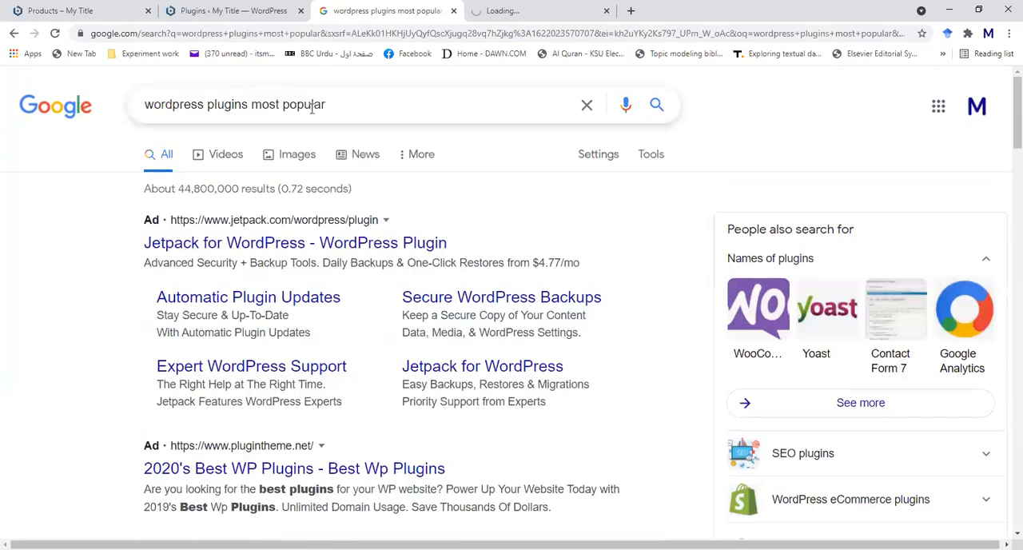
{"action": "triple_click", "coordinate": [253, 105]}
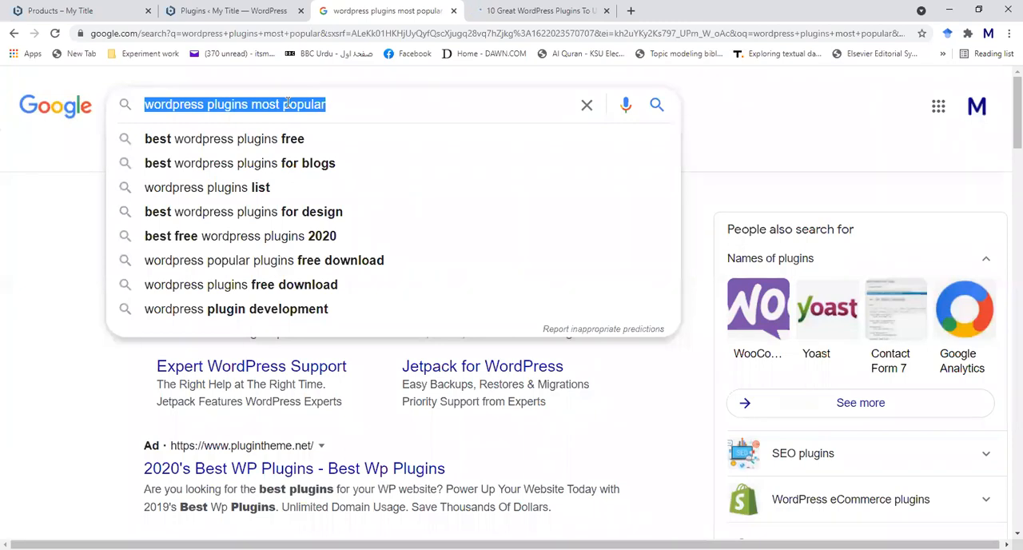
{"action": "type", "text": "best "}
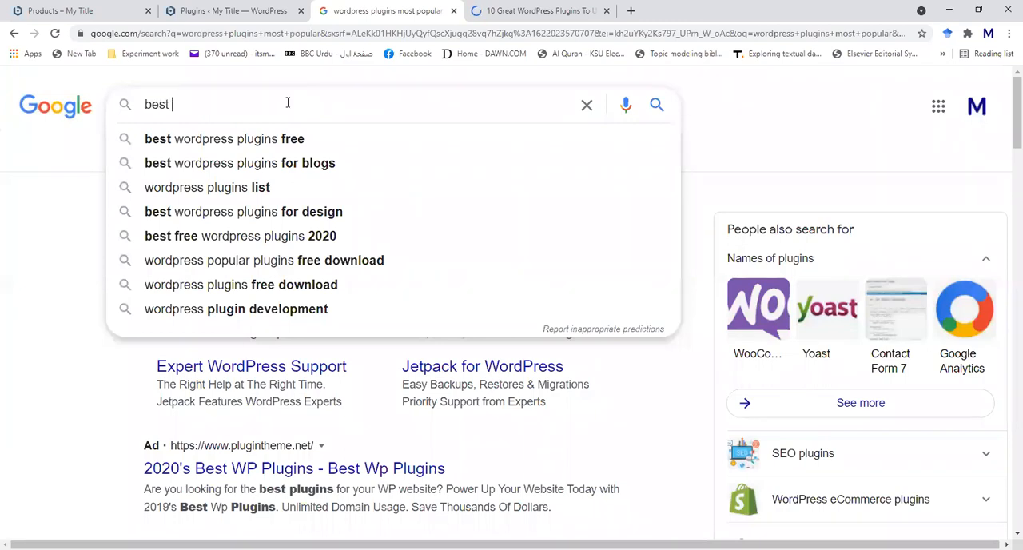
{"action": "type", "text": "ecommerce "}
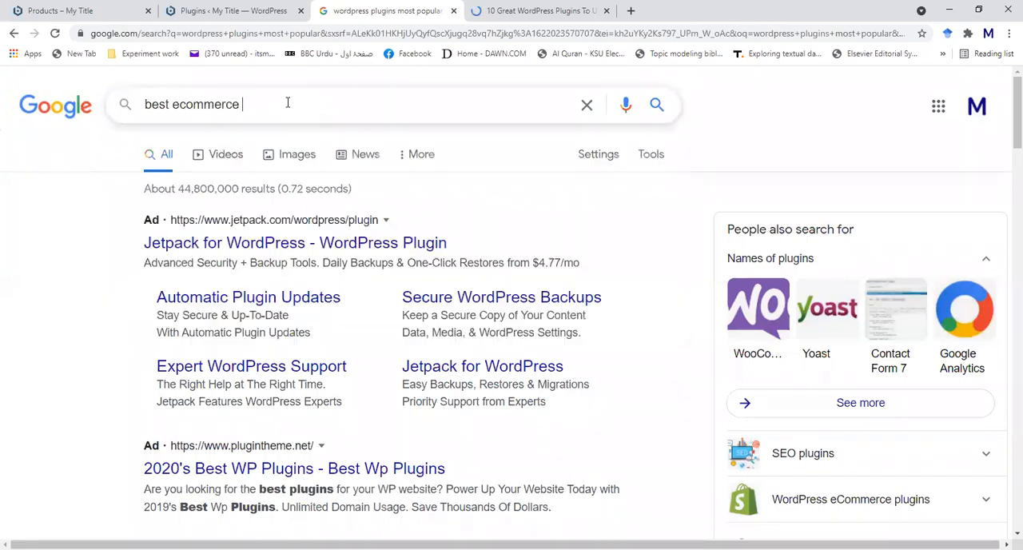
{"action": "type", "text": "wprdpress plugins"}
{"action": "key", "text": "Return"}
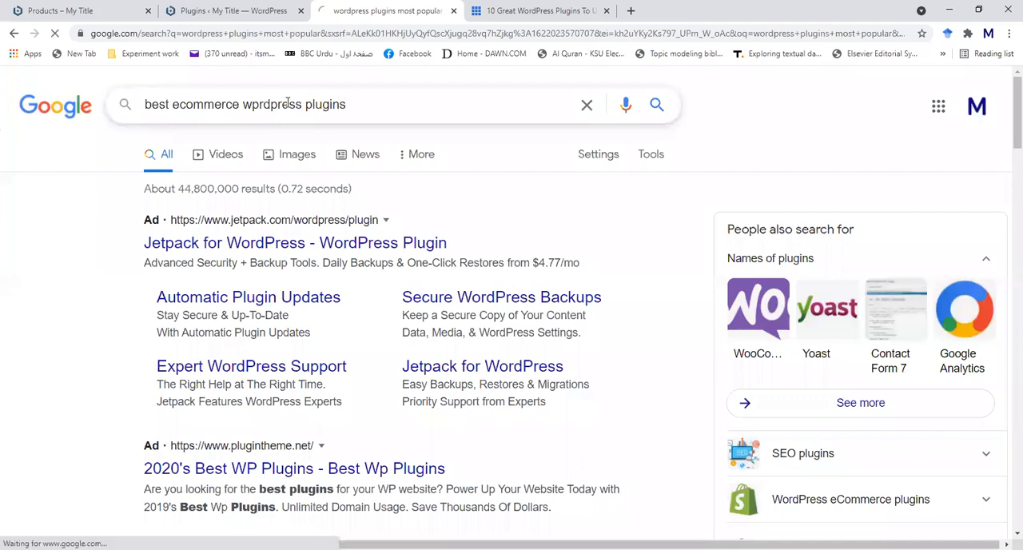
- Find WPBeginner's "5 Best WordPress Ecommerce Plugins Compared - 2021" in the search results and open it in a new tab
{"action": "scroll", "coordinate": [65, 251], "scroll_direction": "down", "scroll_amount": 2}
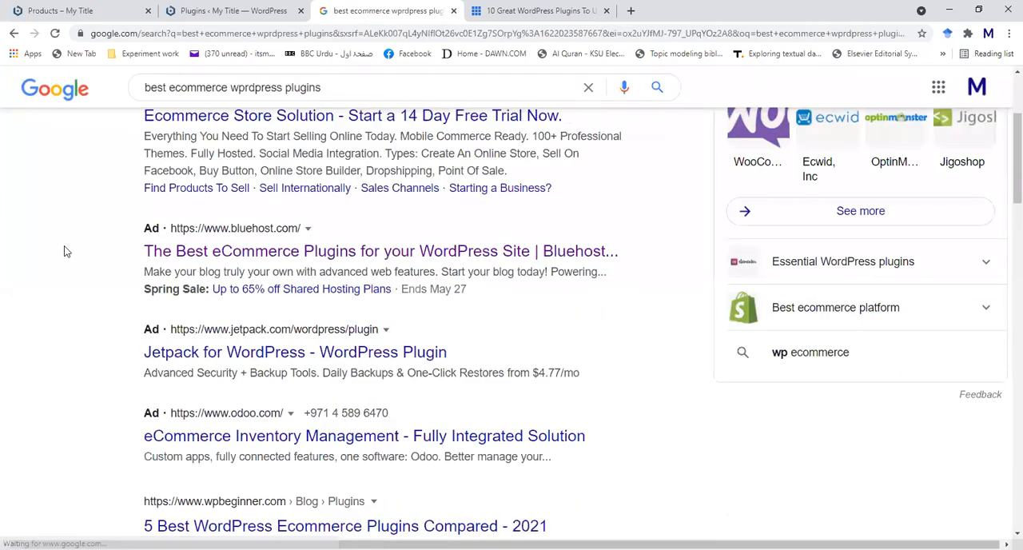
{"action": "scroll", "coordinate": [66, 250], "scroll_direction": "down", "scroll_amount": 1}
{"action": "scroll", "coordinate": [64, 251], "scroll_direction": "down", "scroll_amount": 2}
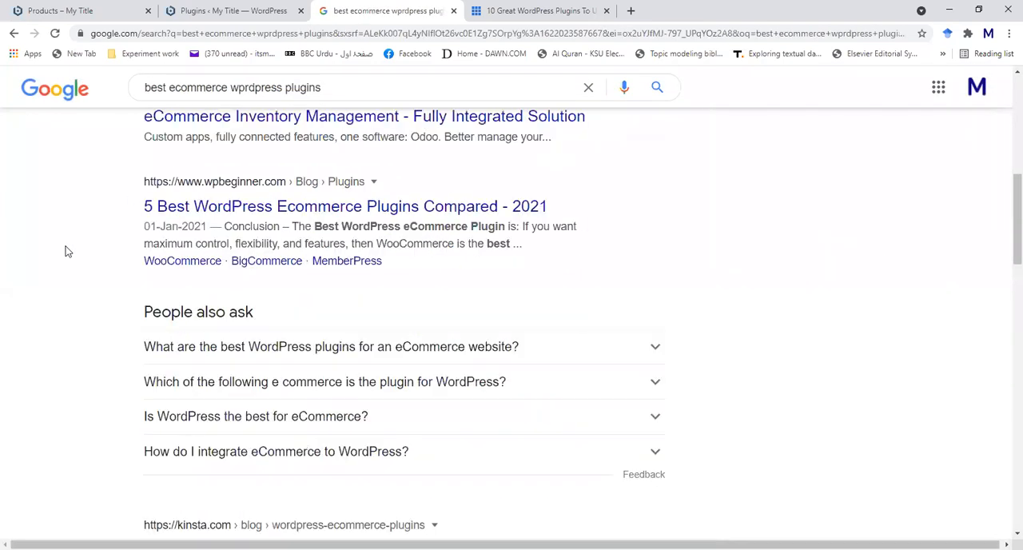
{"action": "left_click", "coordinate": [281, 211]}
{"action": "right_click", "coordinate": [282, 211]}
{"action": "left_click", "coordinate": [320, 219]}
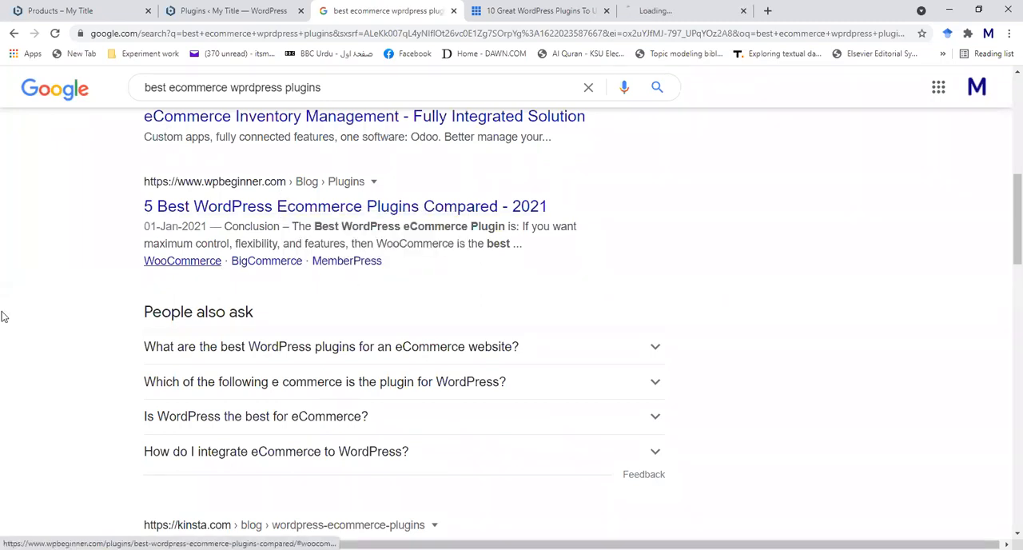
- Open OptinMonster's "19 Best WordPress eCommerce Plugins for 2021 (FREE + Paid)" result in another new tab
{"action": "scroll", "coordinate": [10, 321], "scroll_direction": "down", "scroll_amount": 3}
{"action": "scroll", "coordinate": [11, 316], "scroll_direction": "down", "scroll_amount": 1}
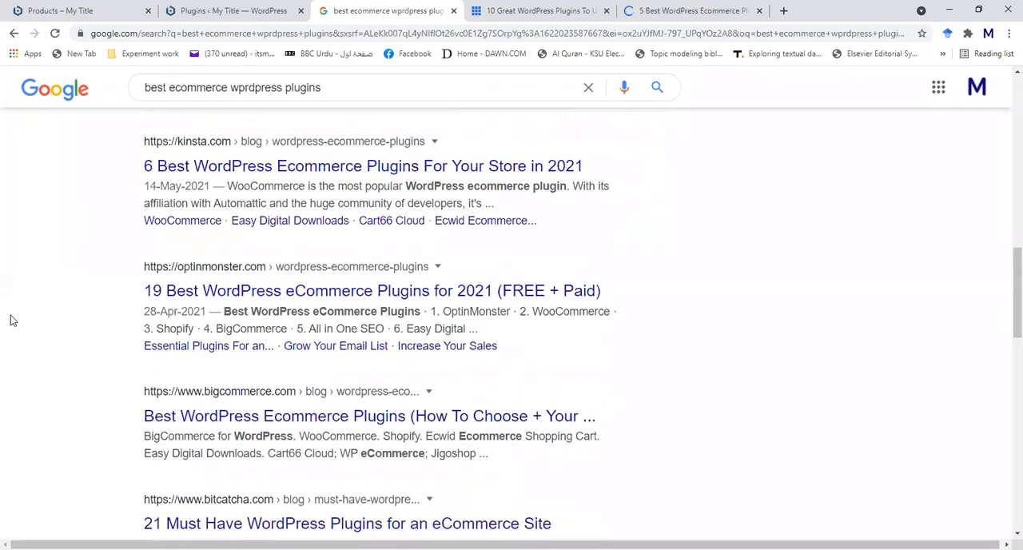
{"action": "right_click", "coordinate": [275, 297]}
{"action": "left_click", "coordinate": [320, 306]}
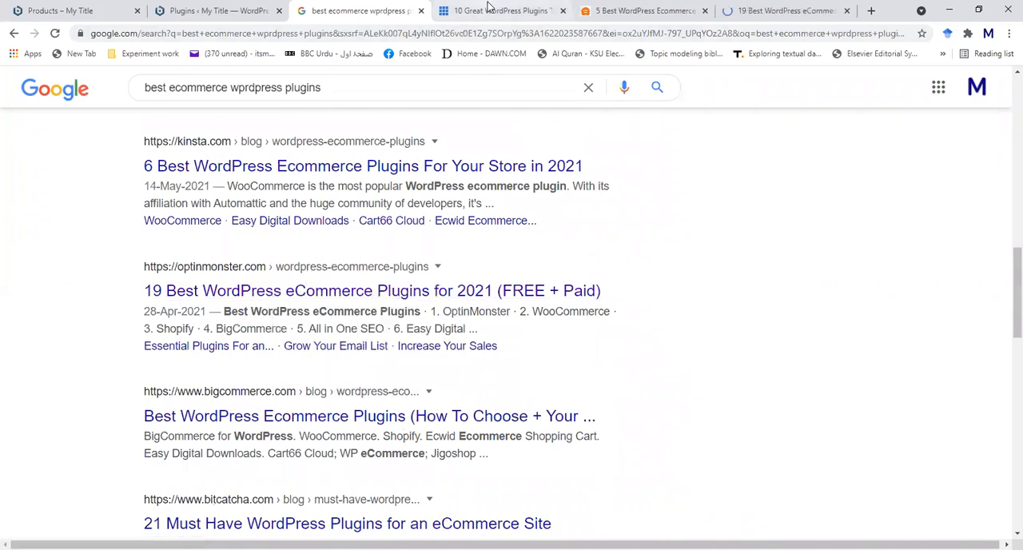
- Switch to Bluehost's "10 Great WordPress Plugins" article and read the introduction and WordPress SEO by Yoast section, highlighting "SEO" in its heading
{"action": "left_click", "coordinate": [491, 9]}
{"action": "scroll", "coordinate": [75, 271], "scroll_direction": "down", "scroll_amount": 5}
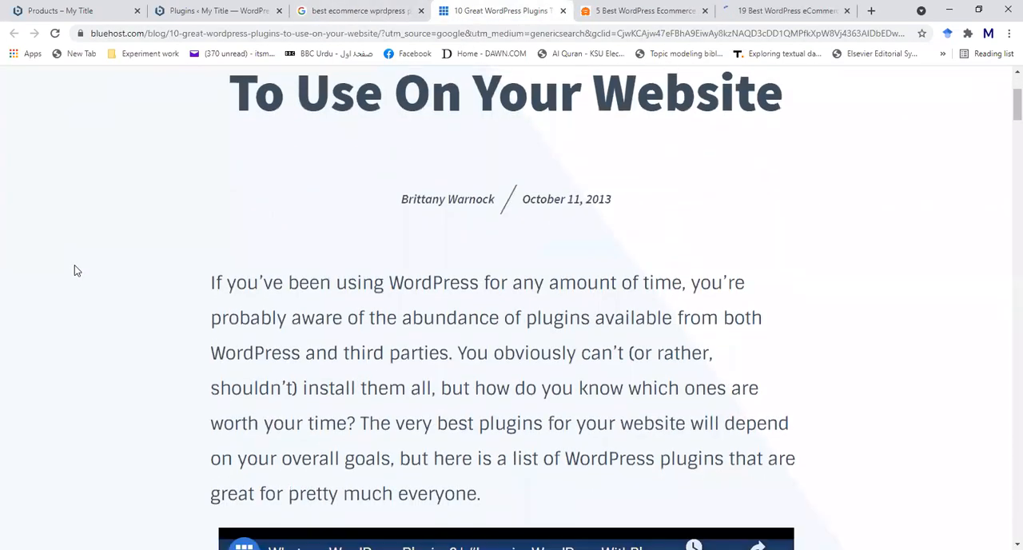
{"action": "scroll", "coordinate": [74, 271], "scroll_direction": "down", "scroll_amount": 3}
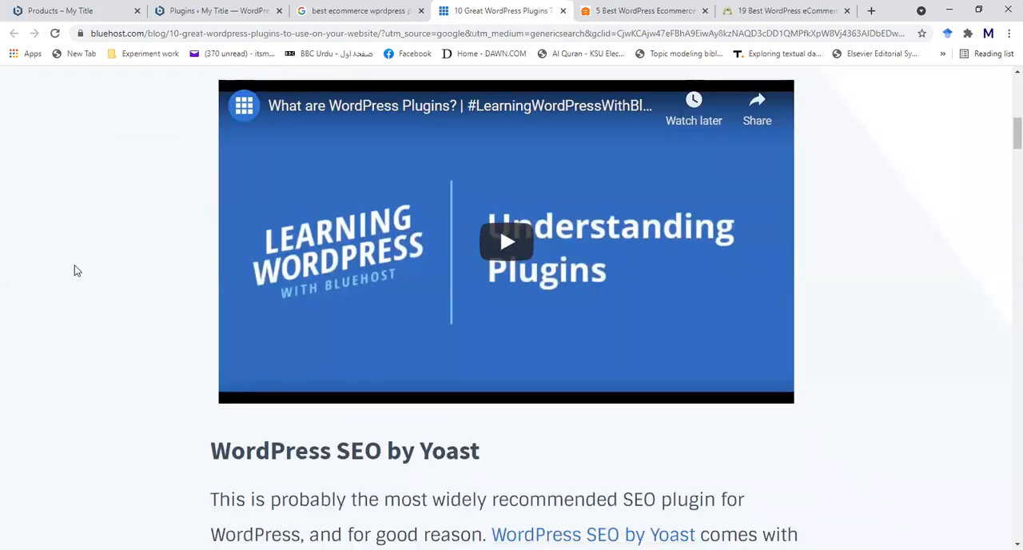
{"action": "scroll", "coordinate": [47, 271], "scroll_direction": "down", "scroll_amount": 3}
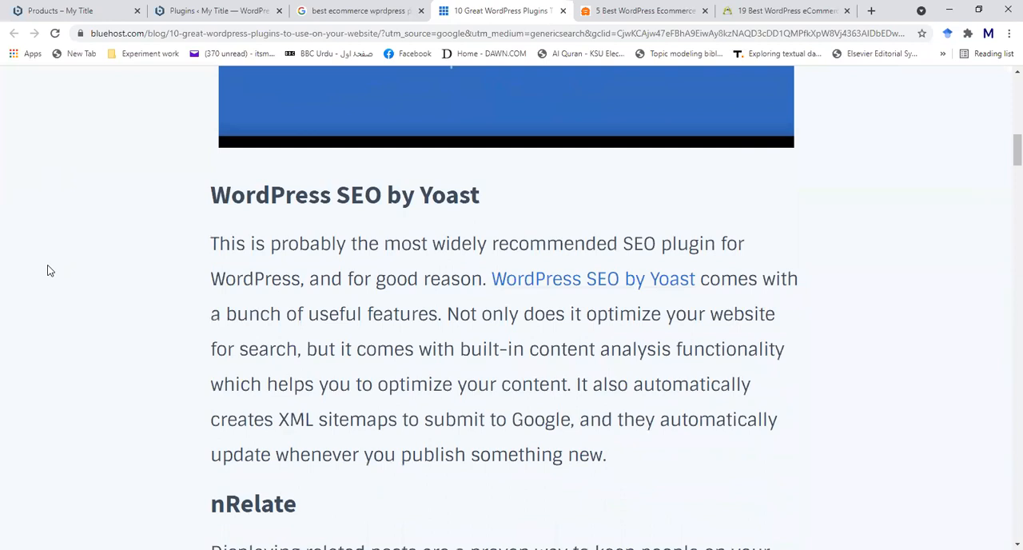
{"action": "scroll", "coordinate": [47, 271], "scroll_direction": "down", "scroll_amount": 2}
{"action": "scroll", "coordinate": [47, 271], "scroll_direction": "up", "scroll_amount": 2}
{"action": "scroll", "coordinate": [48, 270], "scroll_direction": "up", "scroll_amount": 12}
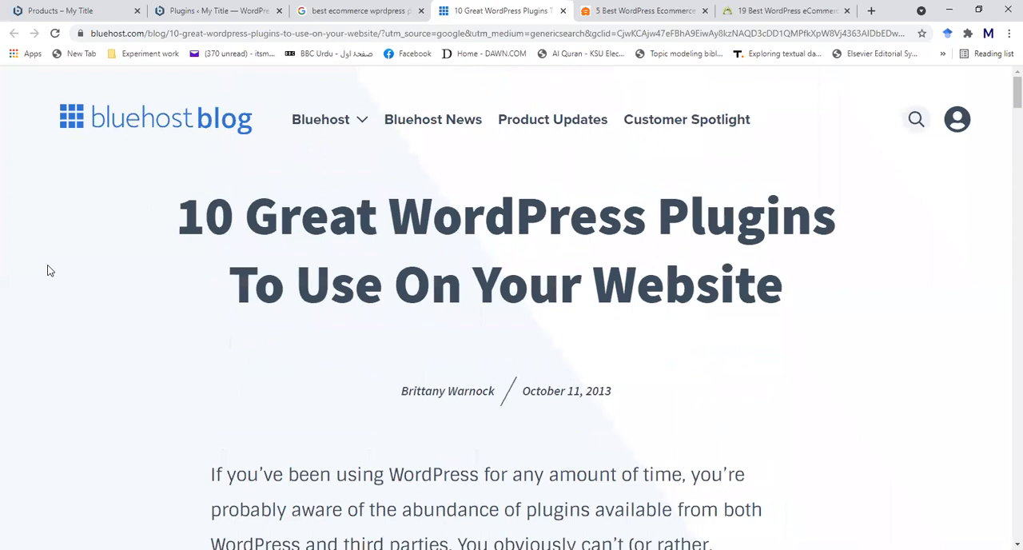
{"action": "scroll", "coordinate": [48, 270], "scroll_direction": "down", "scroll_amount": 10}
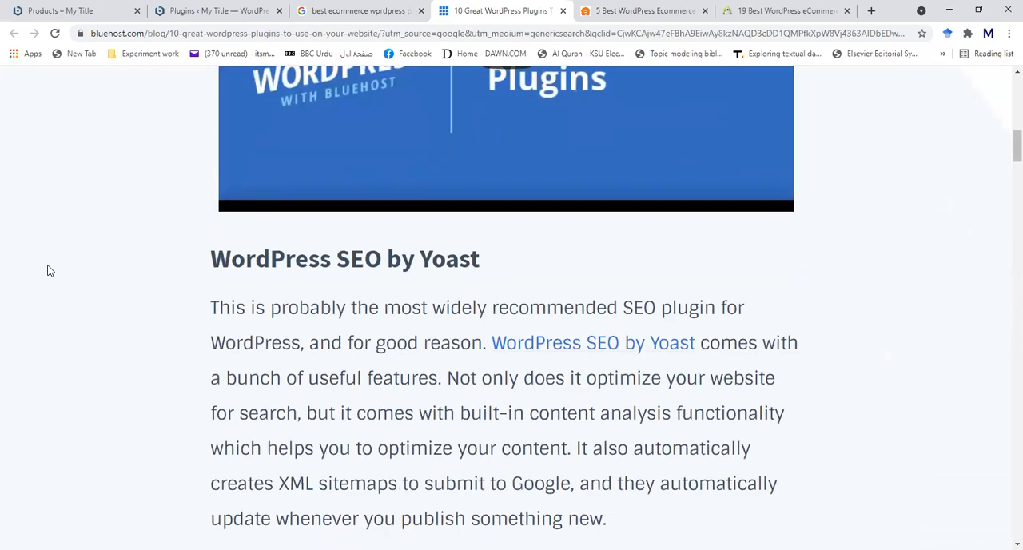
{"action": "scroll", "coordinate": [48, 270], "scroll_direction": "down", "scroll_amount": 1}
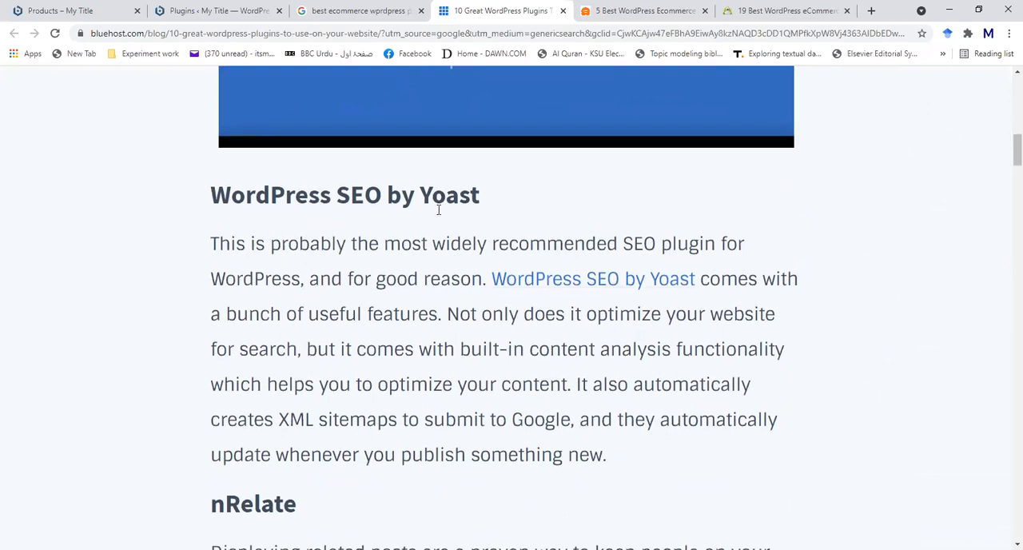
{"action": "left_click_drag", "start_coordinate": [342, 201], "coordinate": [379, 203]}
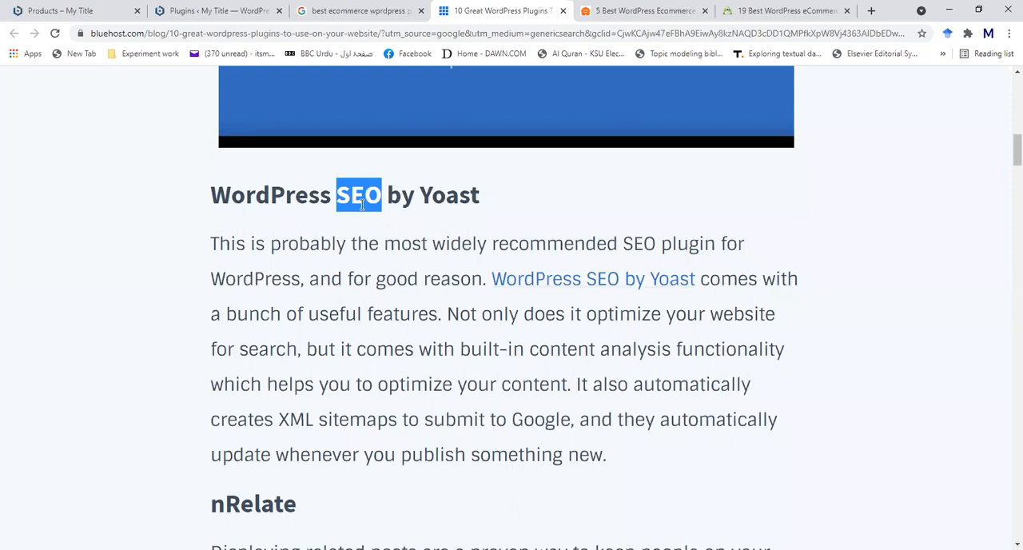
- Read the article's sections on nRelate, W3 Total Cache, Vaultpress and ClickDesk Livechat
{"action": "scroll", "coordinate": [361, 205], "scroll_direction": "down", "scroll_amount": 5}
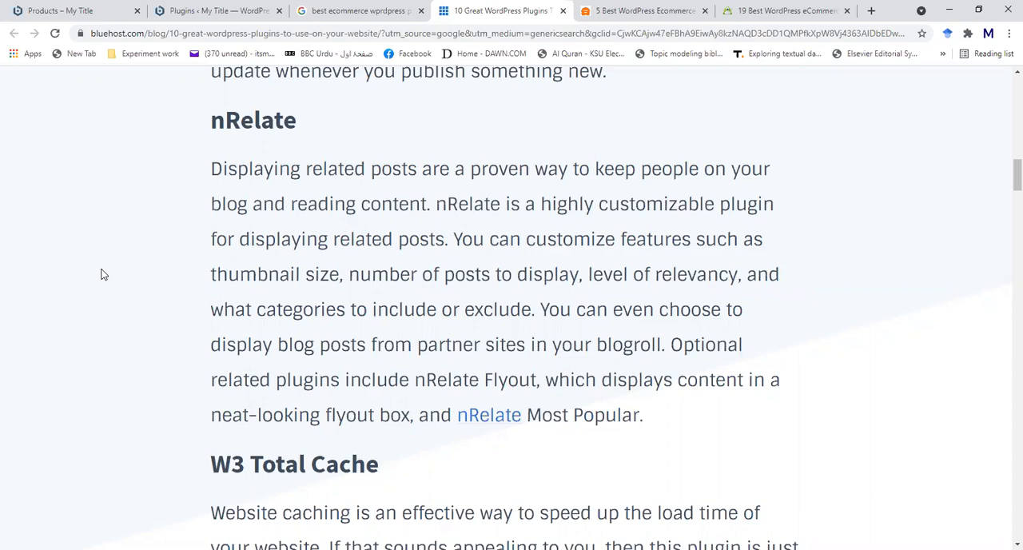
{"action": "scroll", "coordinate": [102, 274], "scroll_direction": "down", "scroll_amount": 2}
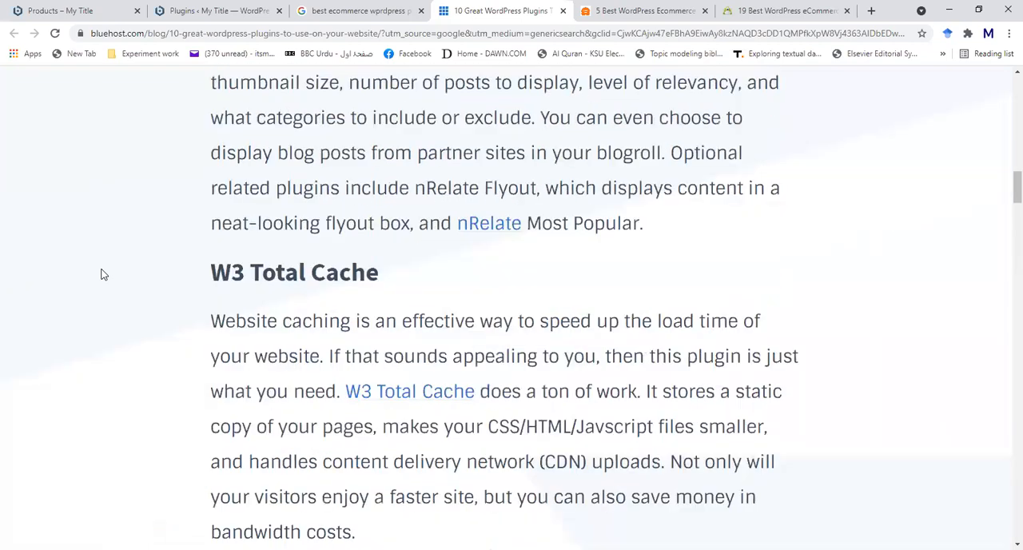
{"action": "scroll", "coordinate": [101, 274], "scroll_direction": "down", "scroll_amount": 2}
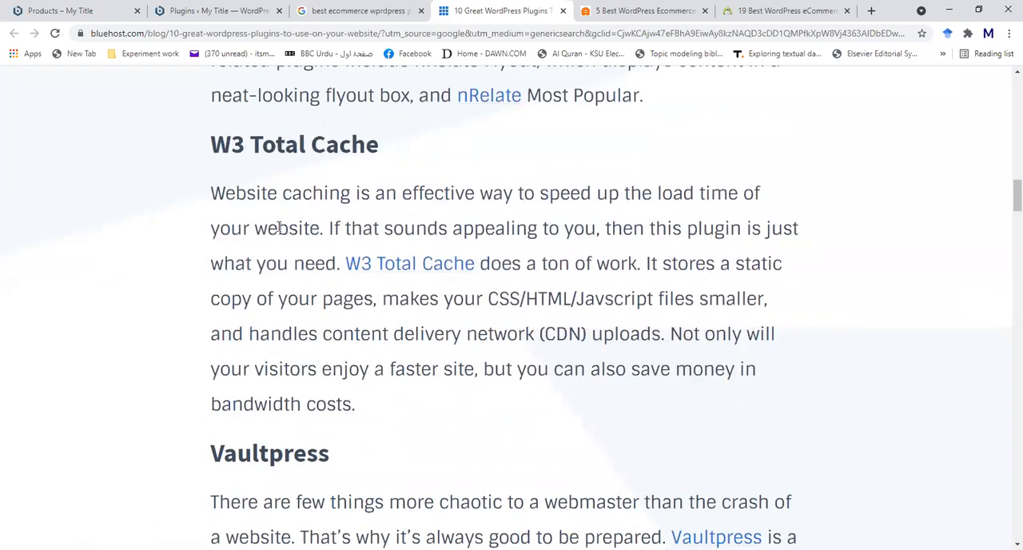
{"action": "scroll", "coordinate": [134, 189], "scroll_direction": "down", "scroll_amount": 2}
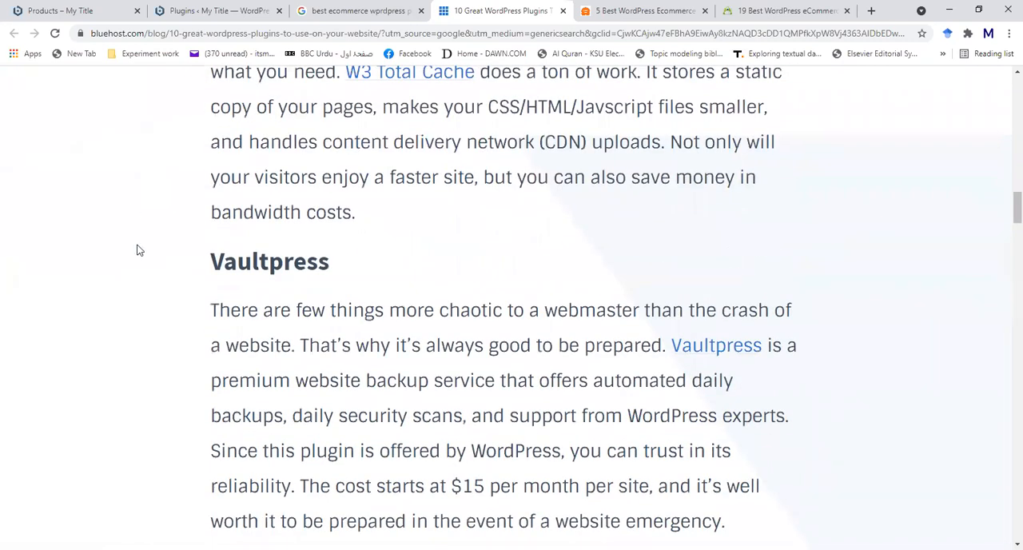
{"action": "scroll", "coordinate": [138, 251], "scroll_direction": "down", "scroll_amount": 1}
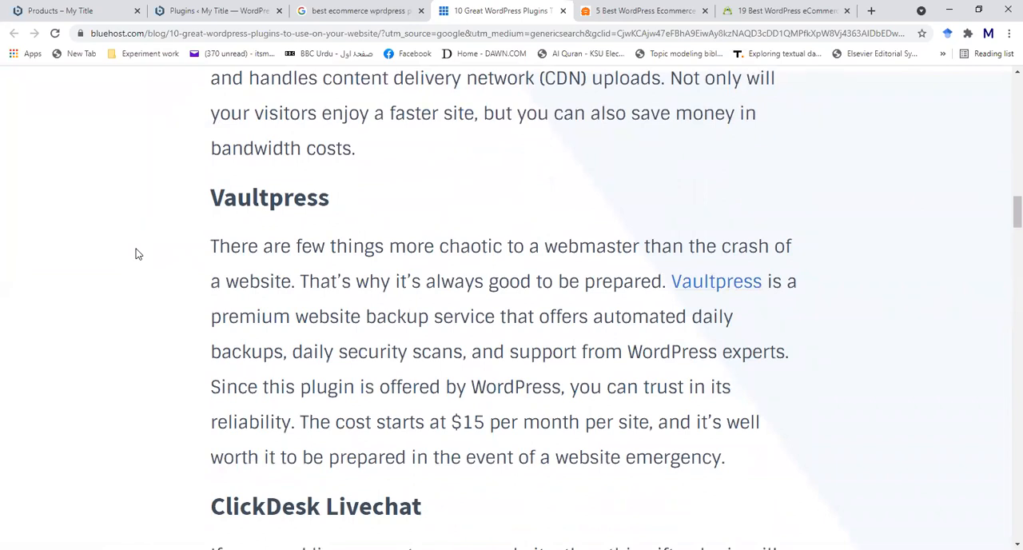
{"action": "scroll", "coordinate": [137, 253], "scroll_direction": "down", "scroll_amount": 5}
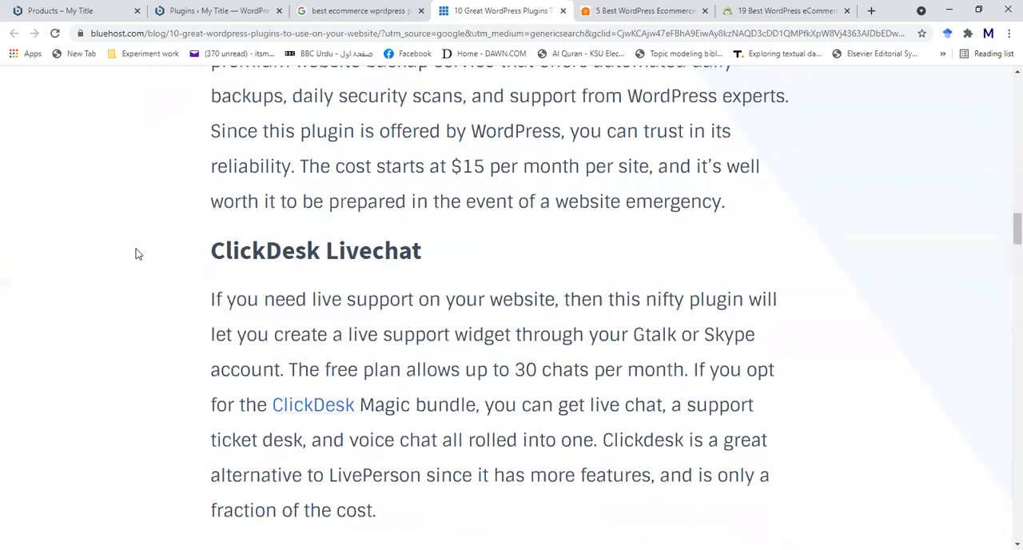
- Look through the rest of the Bluehost article, from Broken Link Checker and Wassup to Disqus, WP-Touch and Fluid Video Embeds
{"action": "scroll", "coordinate": [135, 253], "scroll_direction": "down", "scroll_amount": 7}
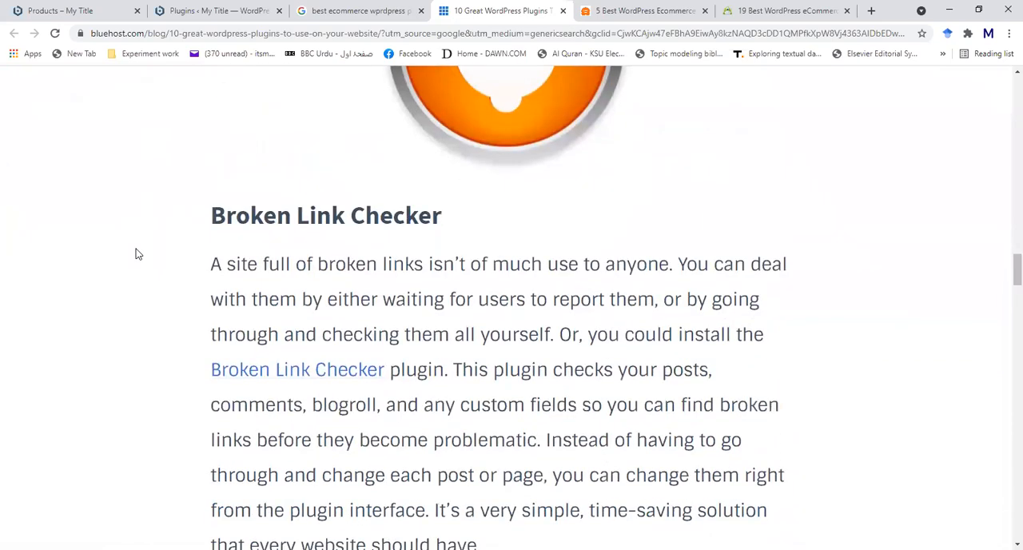
{"action": "scroll", "coordinate": [136, 254], "scroll_direction": "down", "scroll_amount": 4}
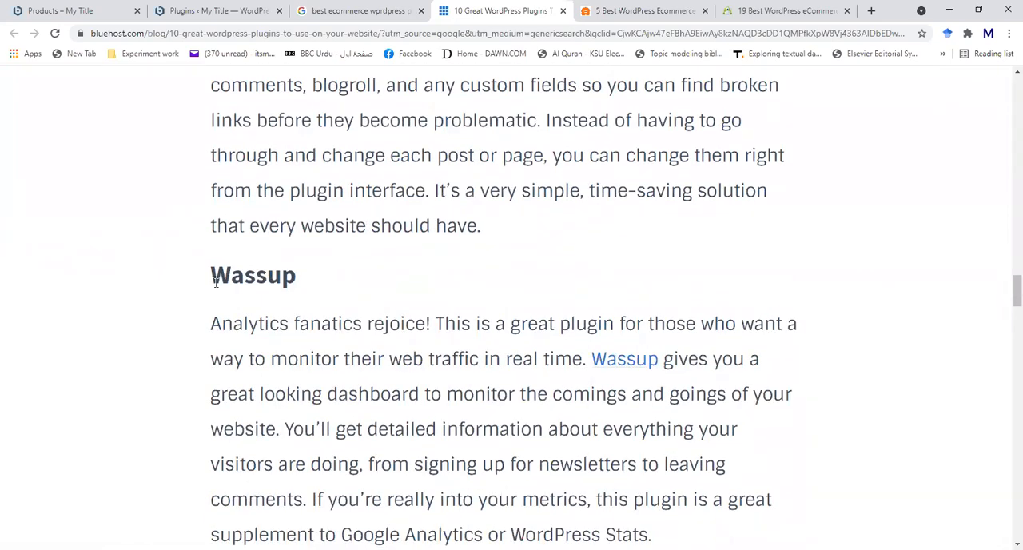
{"action": "scroll", "coordinate": [380, 328], "scroll_direction": "down", "scroll_amount": 2}
{"action": "scroll", "coordinate": [381, 328], "scroll_direction": "down", "scroll_amount": 2}
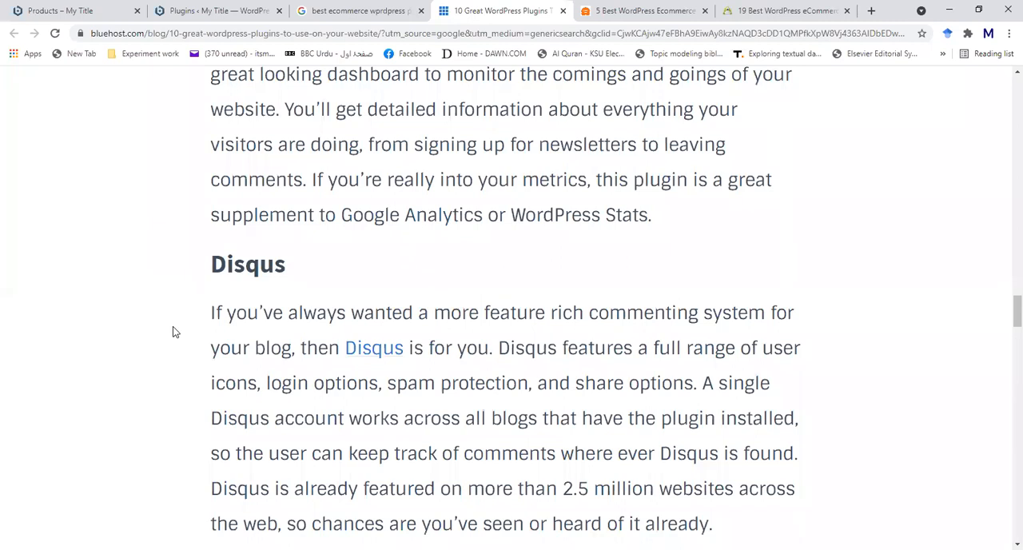
{"action": "scroll", "coordinate": [173, 326], "scroll_direction": "down", "scroll_amount": 4}
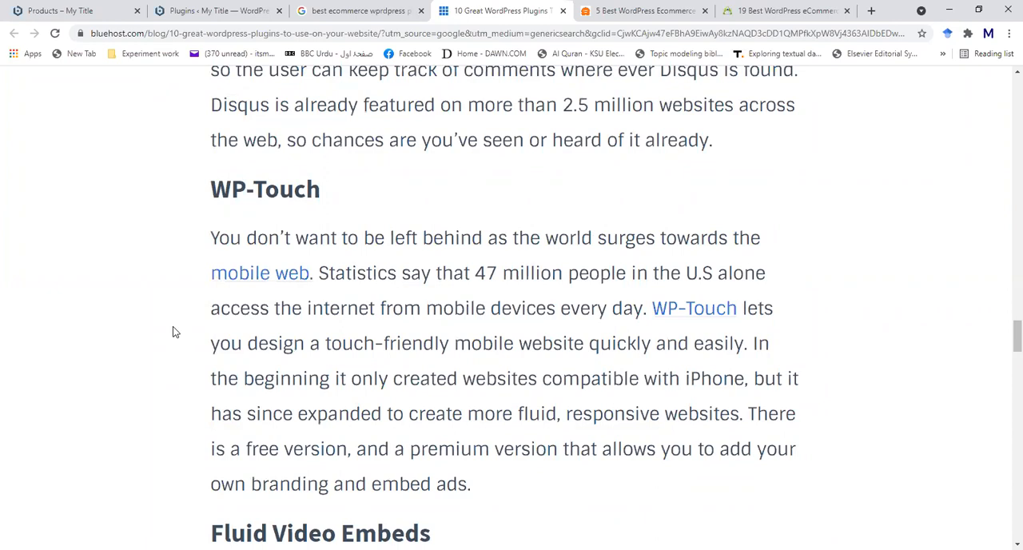
{"action": "scroll", "coordinate": [173, 331], "scroll_direction": "down", "scroll_amount": 3}
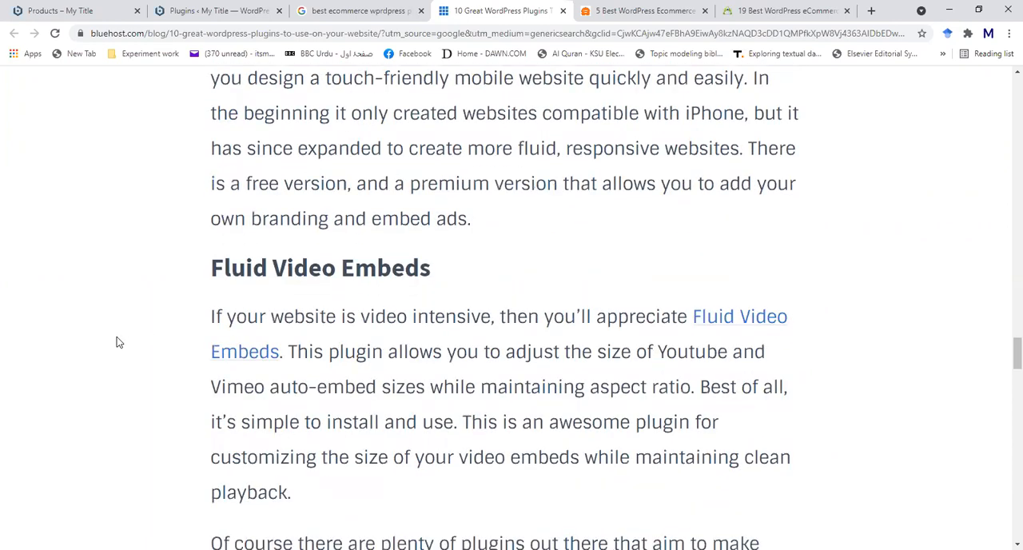
{"action": "scroll", "coordinate": [118, 342], "scroll_direction": "down", "scroll_amount": 2}
{"action": "scroll", "coordinate": [117, 342], "scroll_direction": "down", "scroll_amount": 7}
{"action": "scroll", "coordinate": [116, 342], "scroll_direction": "up", "scroll_amount": 4}
{"action": "scroll", "coordinate": [116, 343], "scroll_direction": "up", "scroll_amount": 15}
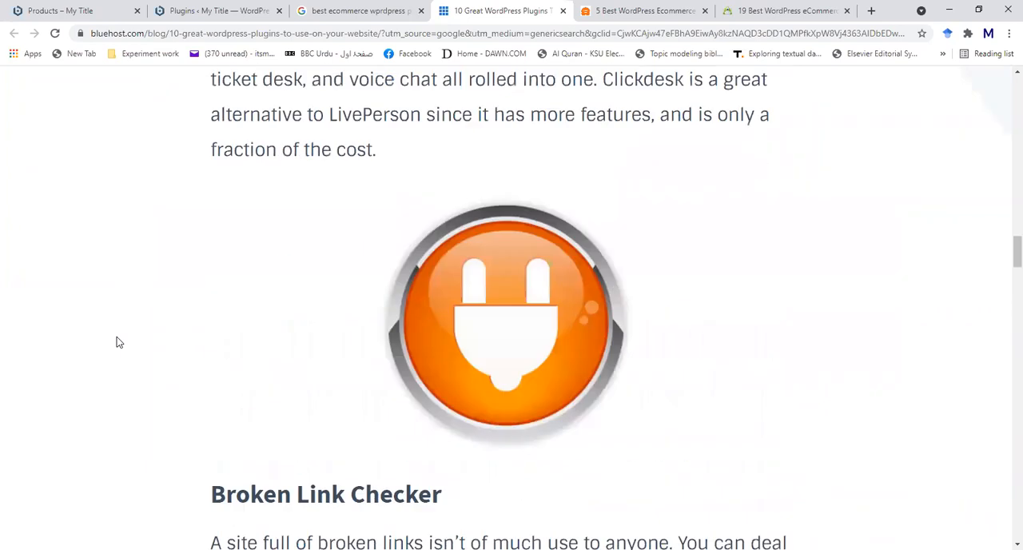
- Switch to WPBeginner's ecommerce plugins comparison and read what to look for in a WordPress eCommerce plugin
{"action": "left_click", "coordinate": [643, 9]}
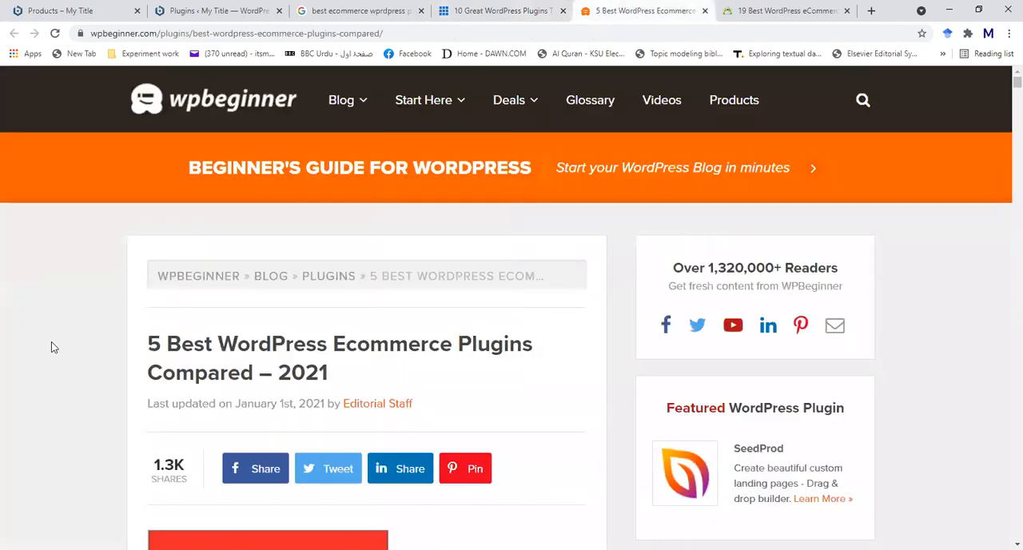
{"action": "scroll", "coordinate": [51, 344], "scroll_direction": "down", "scroll_amount": 1}
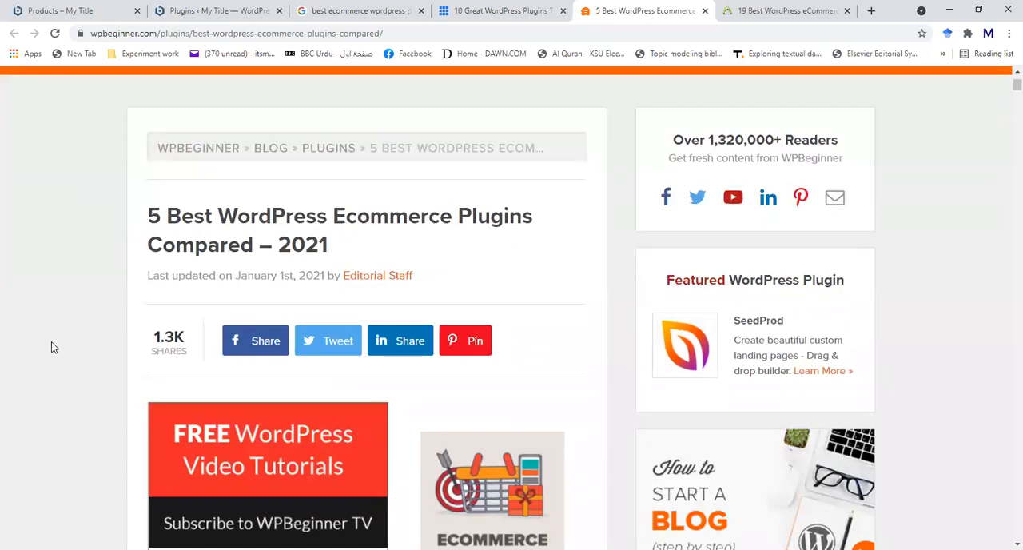
{"action": "scroll", "coordinate": [51, 346], "scroll_direction": "down", "scroll_amount": 3}
{"action": "scroll", "coordinate": [51, 347], "scroll_direction": "down", "scroll_amount": 7}
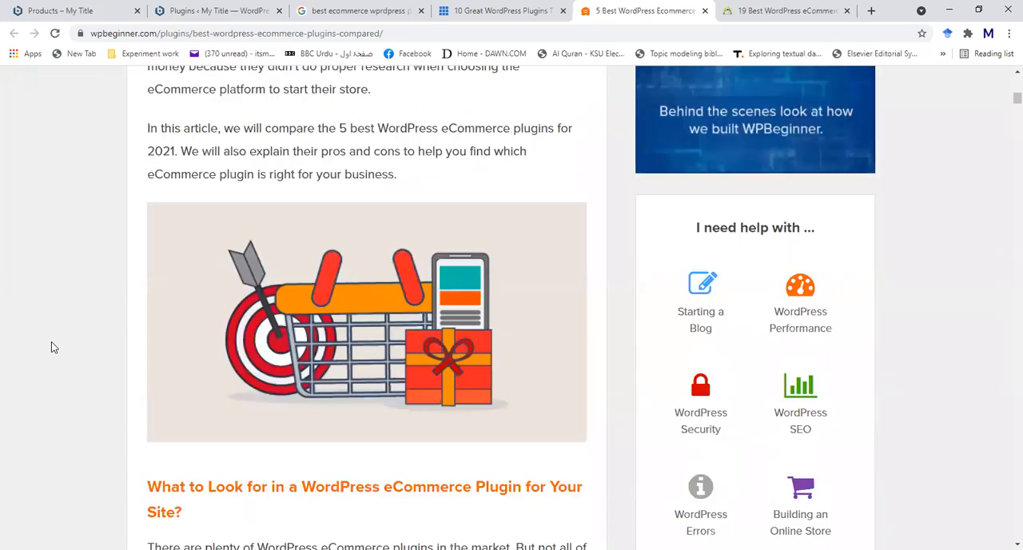
{"action": "scroll", "coordinate": [51, 347], "scroll_direction": "down", "scroll_amount": 6}
{"action": "scroll", "coordinate": [51, 341], "scroll_direction": "up", "scroll_amount": 3}
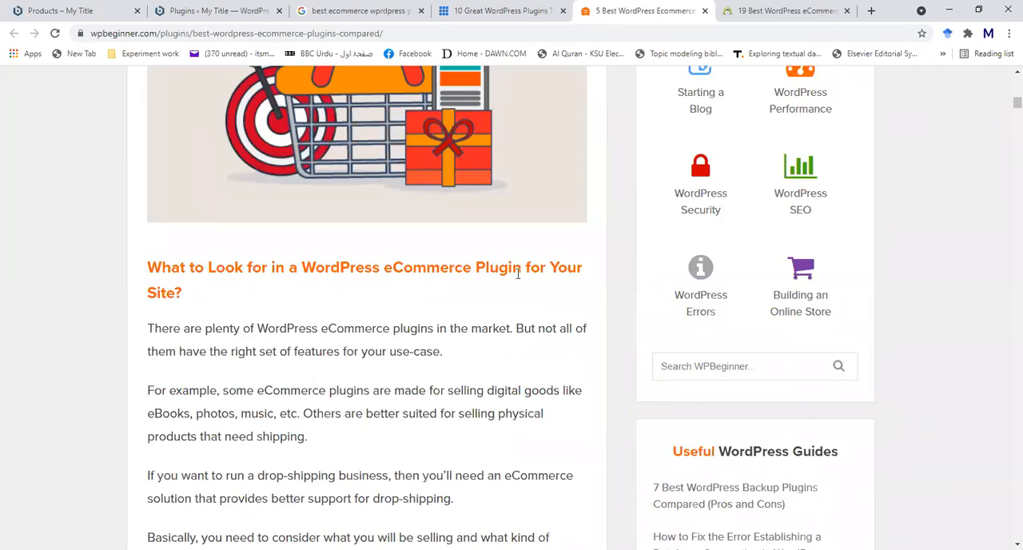
{"action": "scroll", "coordinate": [26, 333], "scroll_direction": "down", "scroll_amount": 3}
{"action": "scroll", "coordinate": [26, 335], "scroll_direction": "down", "scroll_amount": 1}
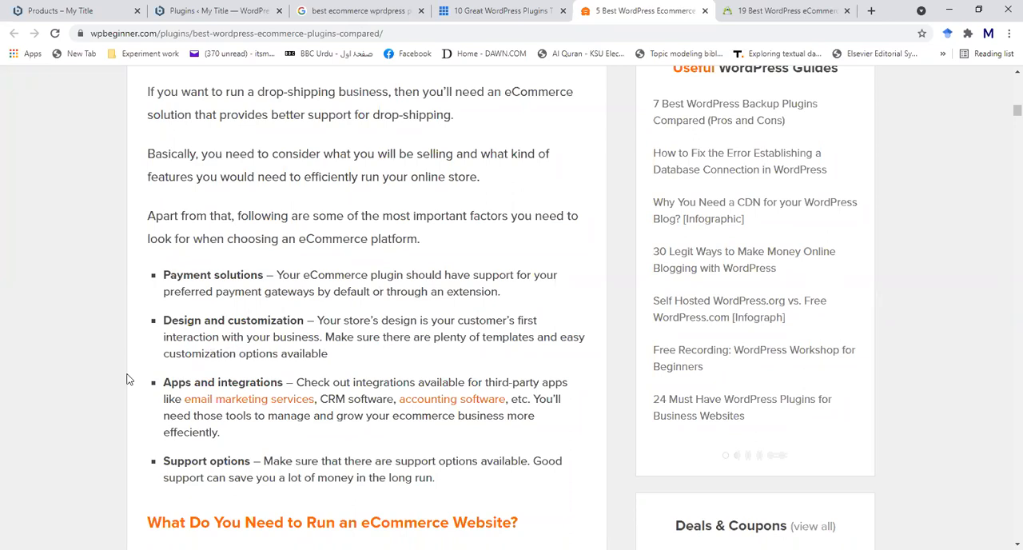
{"action": "scroll", "coordinate": [126, 378], "scroll_direction": "down", "scroll_amount": 2}
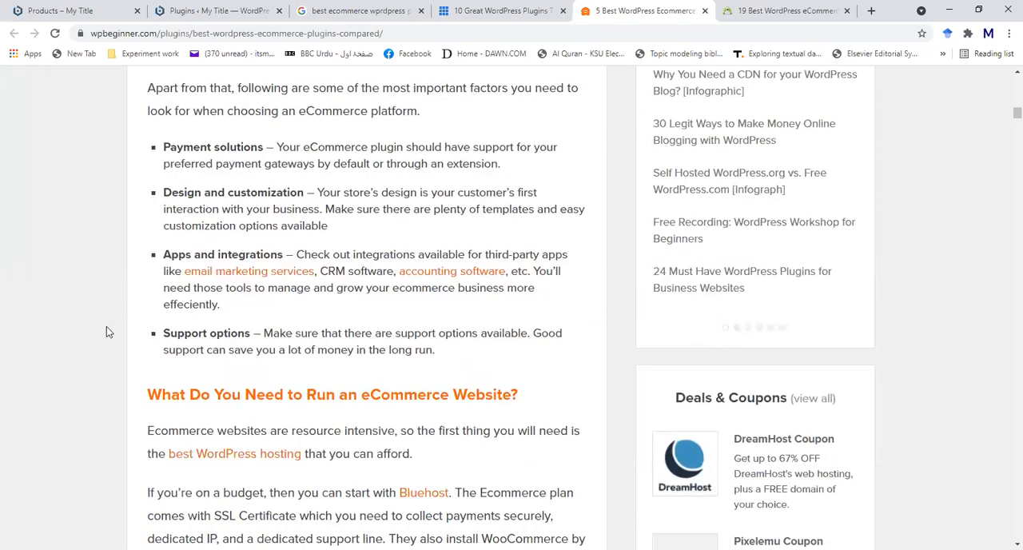
- Read WPBeginner's sections on what an eCommerce website needs and its list of the best WordPress eCommerce plugin contenders
{"action": "scroll", "coordinate": [106, 327], "scroll_direction": "down", "scroll_amount": 4}
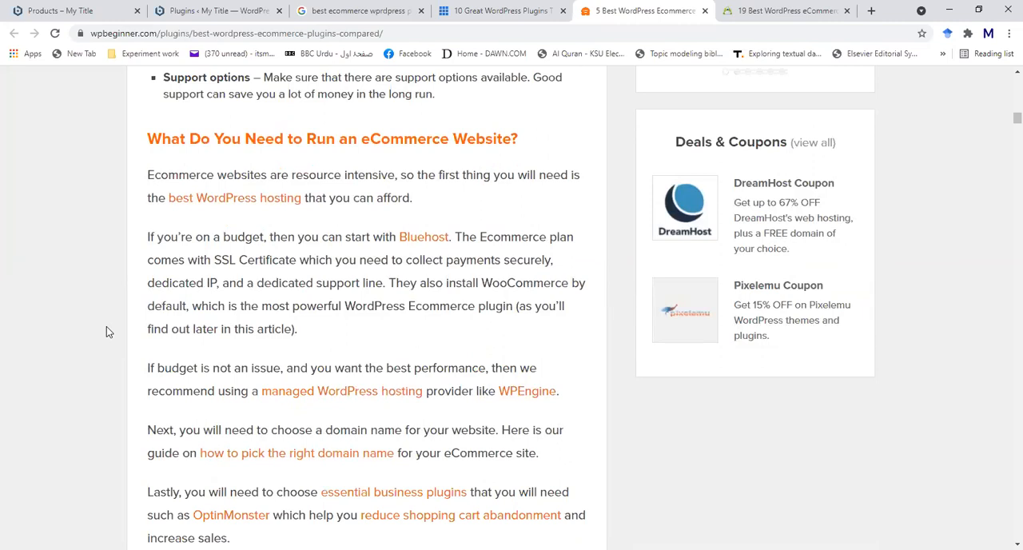
{"action": "scroll", "coordinate": [106, 326], "scroll_direction": "down", "scroll_amount": 7}
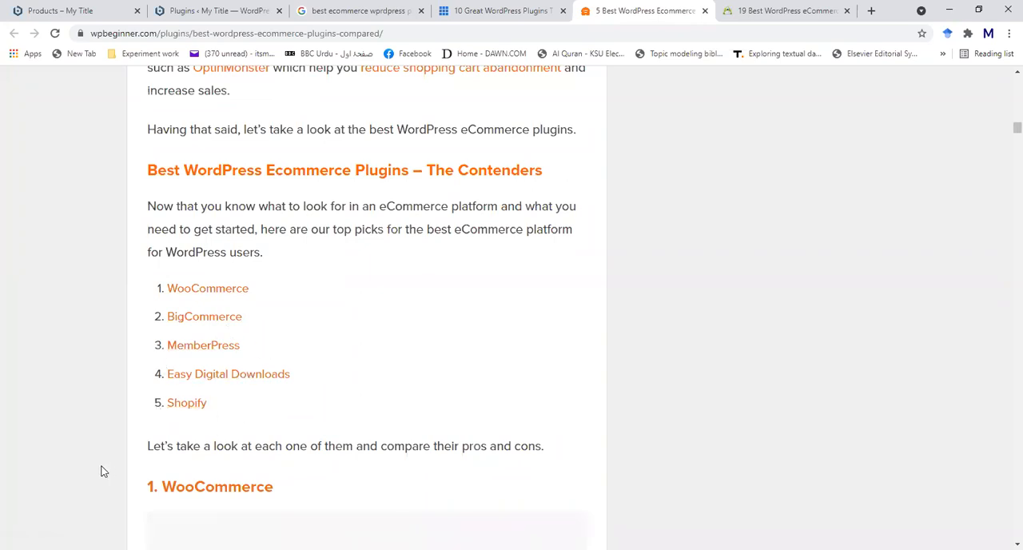
{"action": "scroll", "coordinate": [103, 472], "scroll_direction": "down", "scroll_amount": 2}
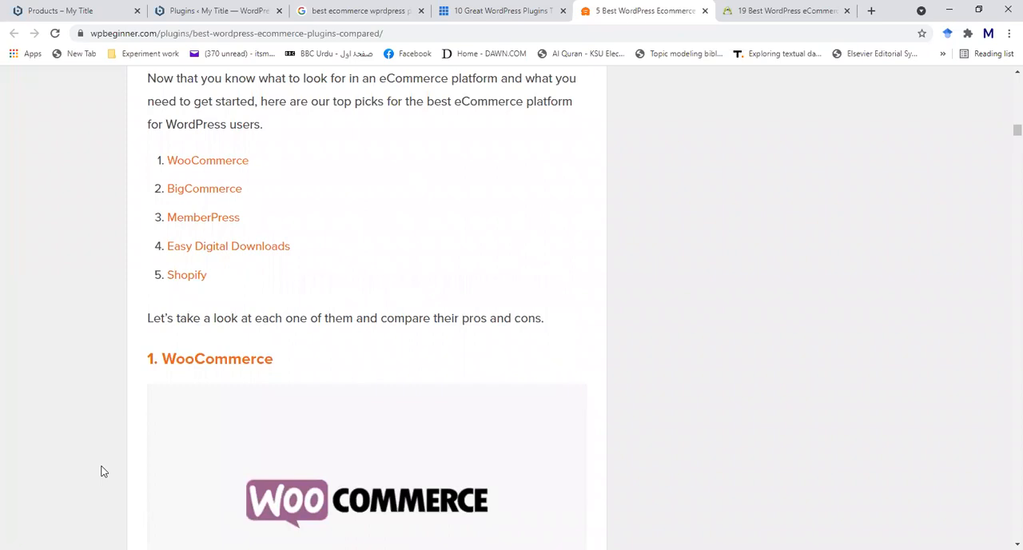
{"action": "scroll", "coordinate": [102, 472], "scroll_direction": "up", "scroll_amount": 2}
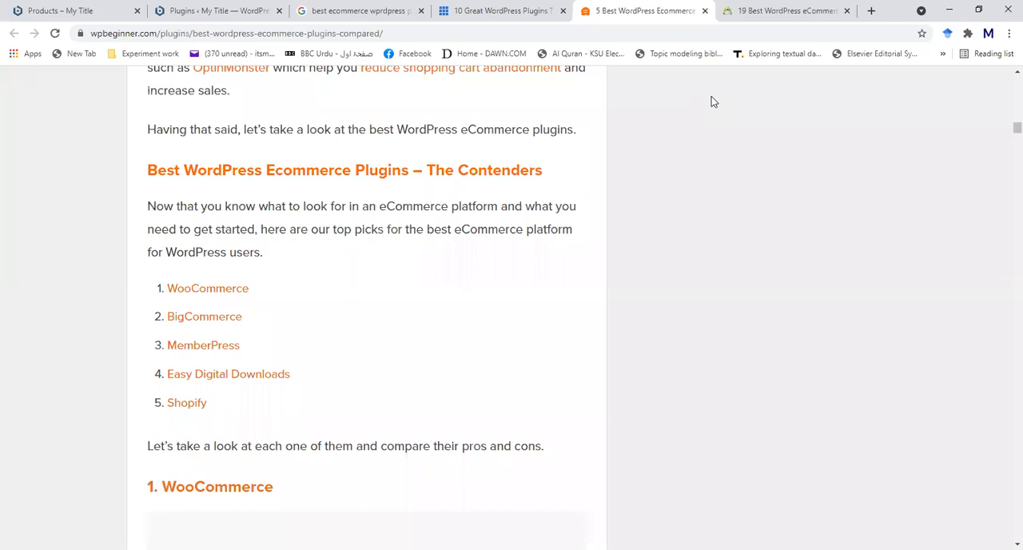
- Switch to OptinMonster's "19 Best WordPress eCommerce Plugins" article and dismiss the notification request and the promotional popup
{"action": "left_click", "coordinate": [756, 10]}
{"action": "scroll", "coordinate": [96, 333], "scroll_direction": "down", "scroll_amount": 10}
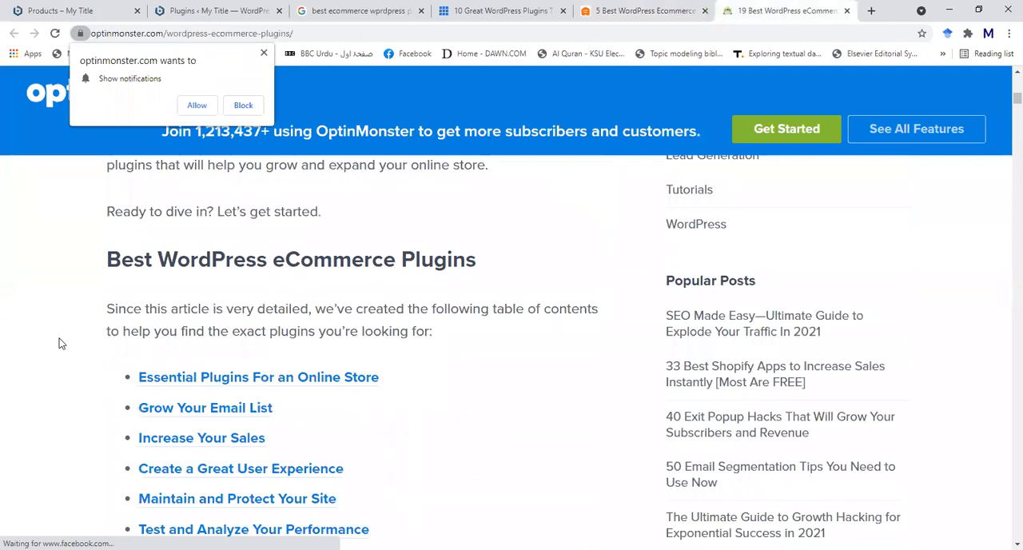
{"action": "scroll", "coordinate": [59, 338], "scroll_direction": "up", "scroll_amount": 2}
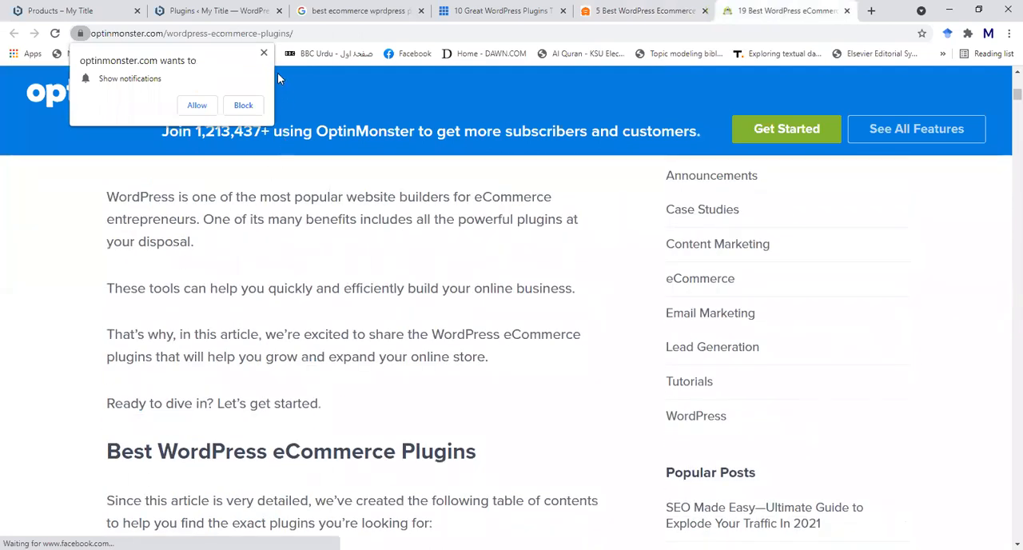
{"action": "left_click", "coordinate": [264, 54]}
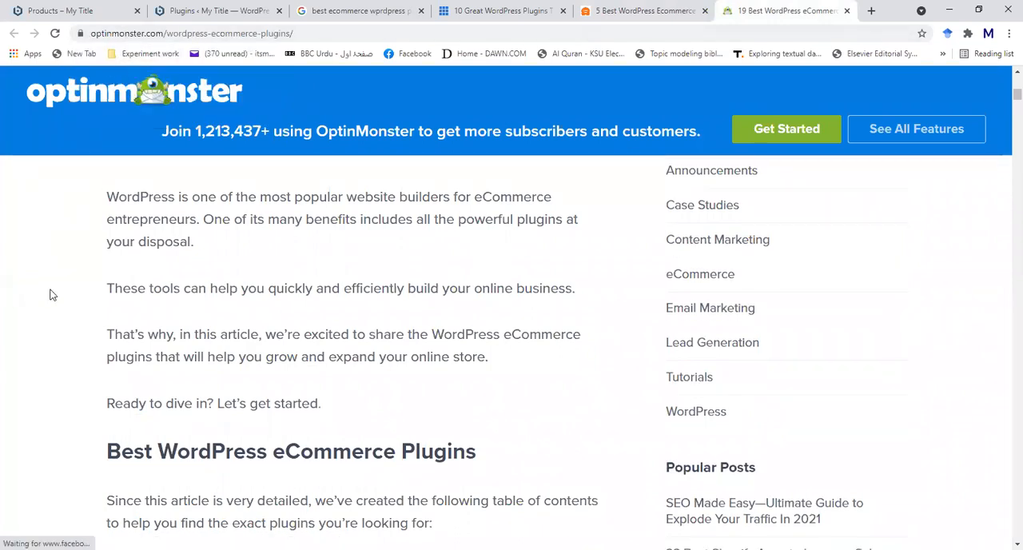
{"action": "scroll", "coordinate": [50, 291], "scroll_direction": "down", "scroll_amount": 2}
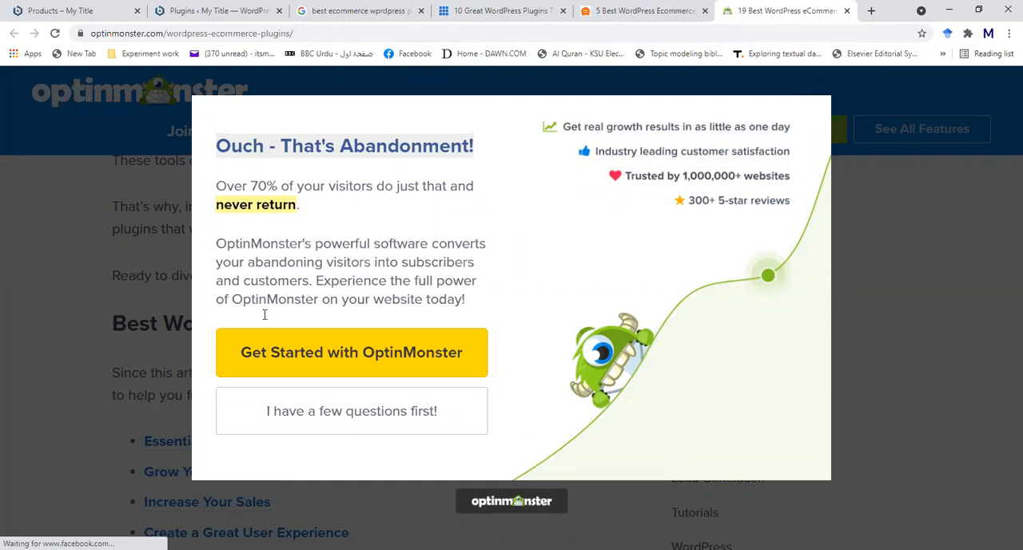
{"action": "left_click", "coordinate": [925, 386]}
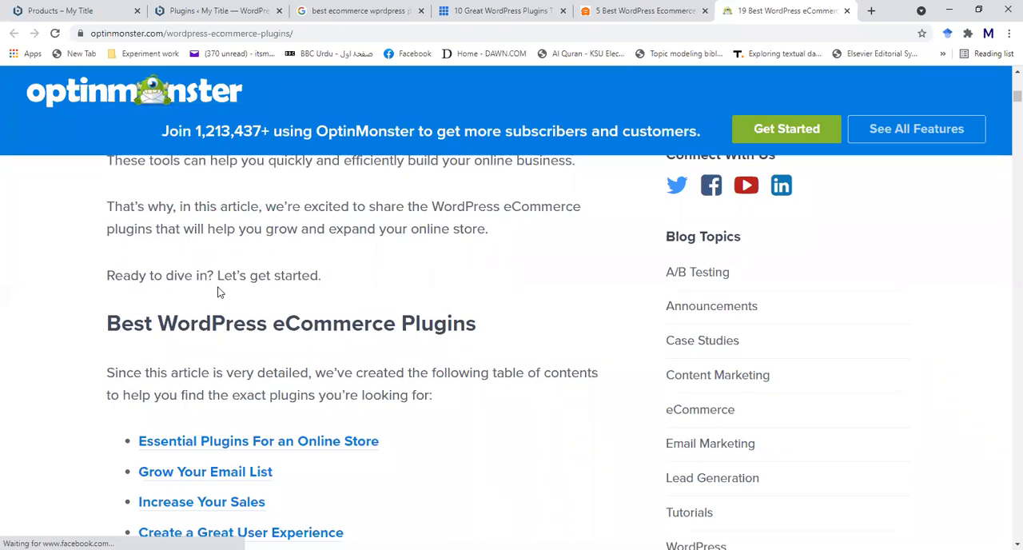
- Read the OptinMonster article's title and introduction on WordPress eCommerce plugins
{"action": "scroll", "coordinate": [220, 293], "scroll_direction": "up", "scroll_amount": 10}
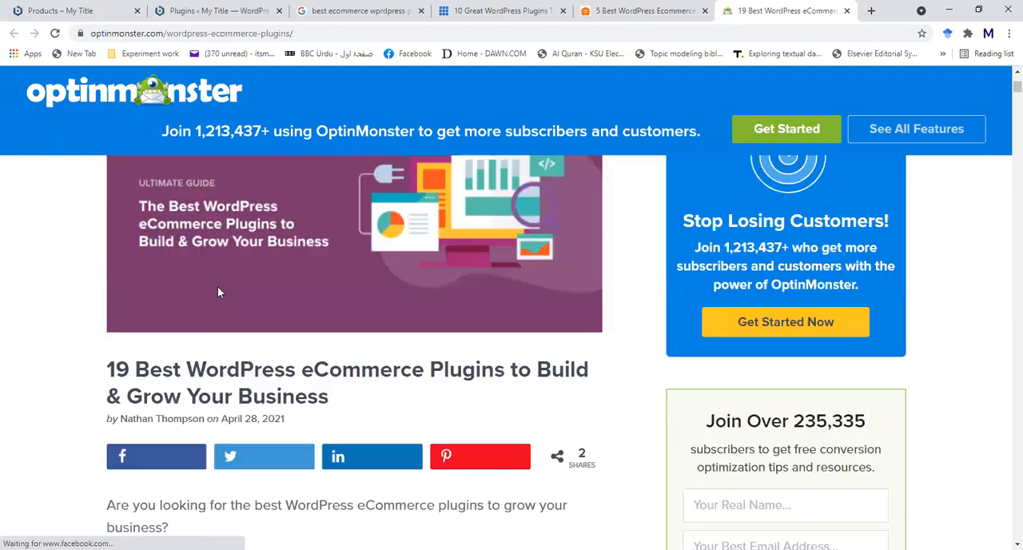
{"action": "scroll", "coordinate": [100, 460], "scroll_direction": "down", "scroll_amount": 4}
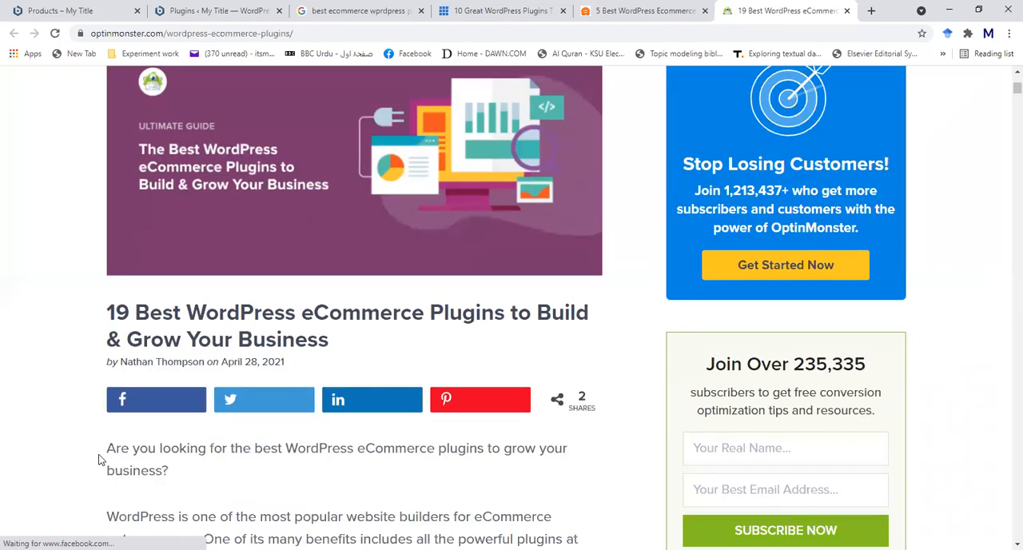
{"action": "scroll", "coordinate": [100, 459], "scroll_direction": "down", "scroll_amount": 2}
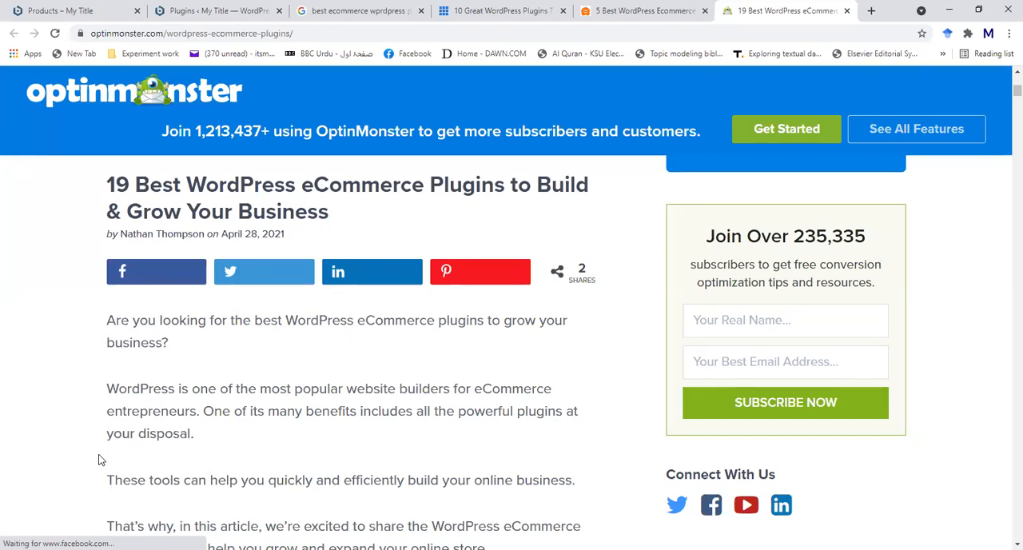
{"action": "scroll", "coordinate": [96, 461], "scroll_direction": "down", "scroll_amount": 6}
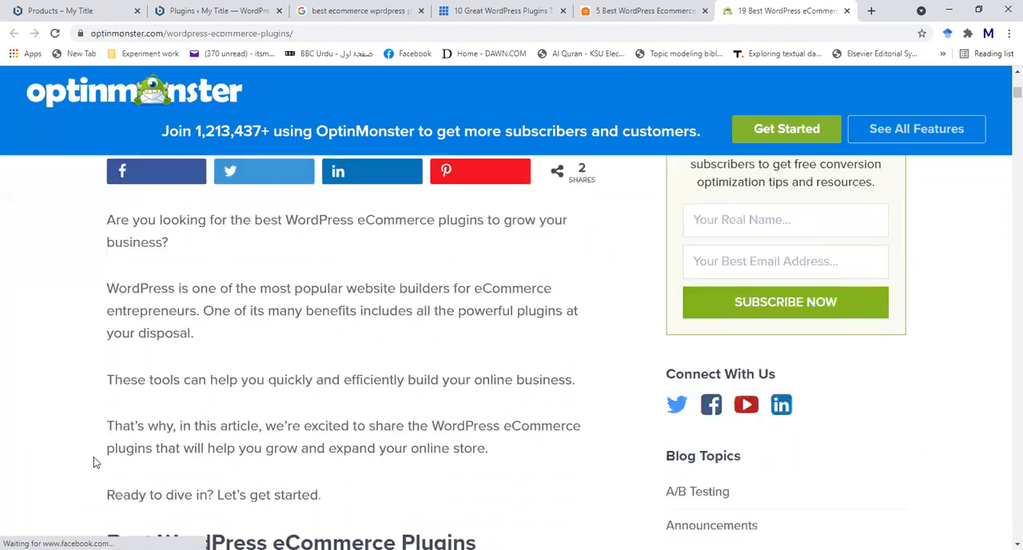
- Look through the article's first entry, OptinMonster, including its templates, campaign examples, targeting tools and key features
{"action": "scroll", "coordinate": [76, 459], "scroll_direction": "down", "scroll_amount": 10}
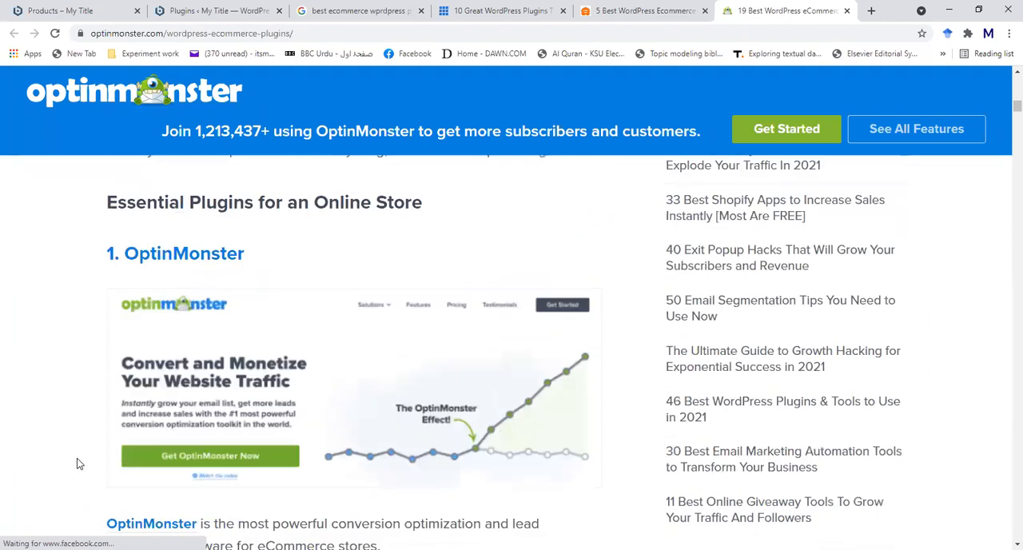
{"action": "scroll", "coordinate": [78, 463], "scroll_direction": "down", "scroll_amount": 10}
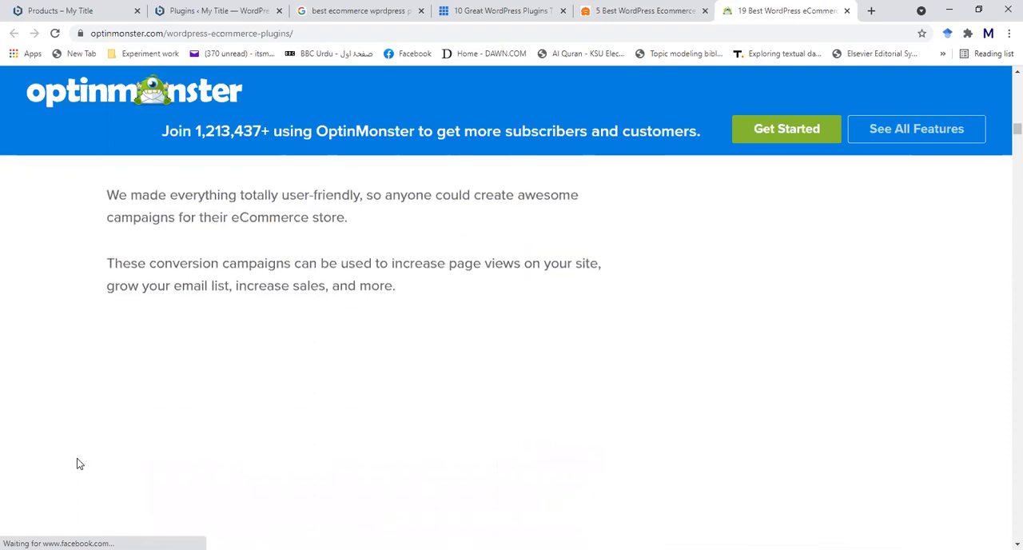
{"action": "scroll", "coordinate": [78, 464], "scroll_direction": "up", "scroll_amount": 4}
{"action": "scroll", "coordinate": [78, 464], "scroll_direction": "up", "scroll_amount": 10}
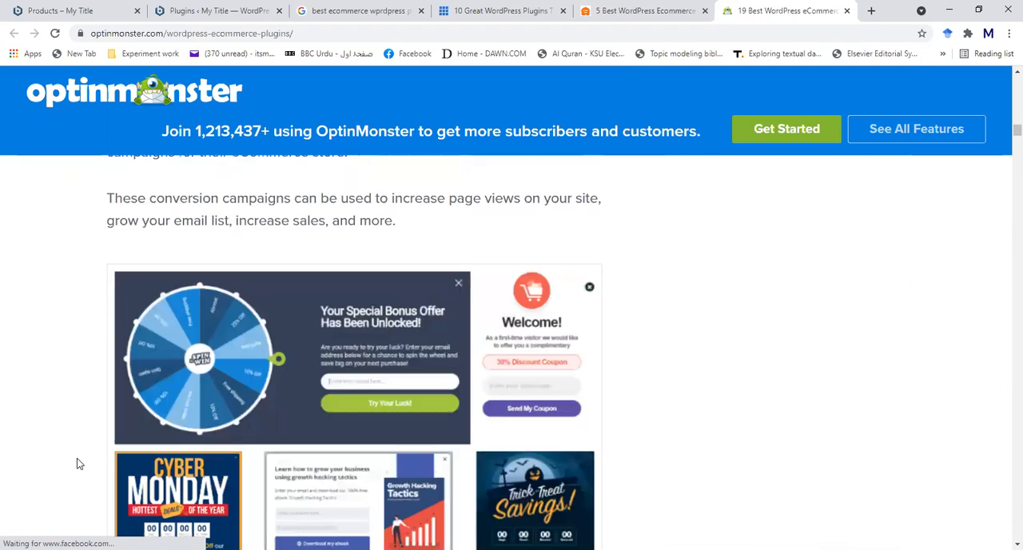
{"action": "scroll", "coordinate": [79, 463], "scroll_direction": "up", "scroll_amount": 3}
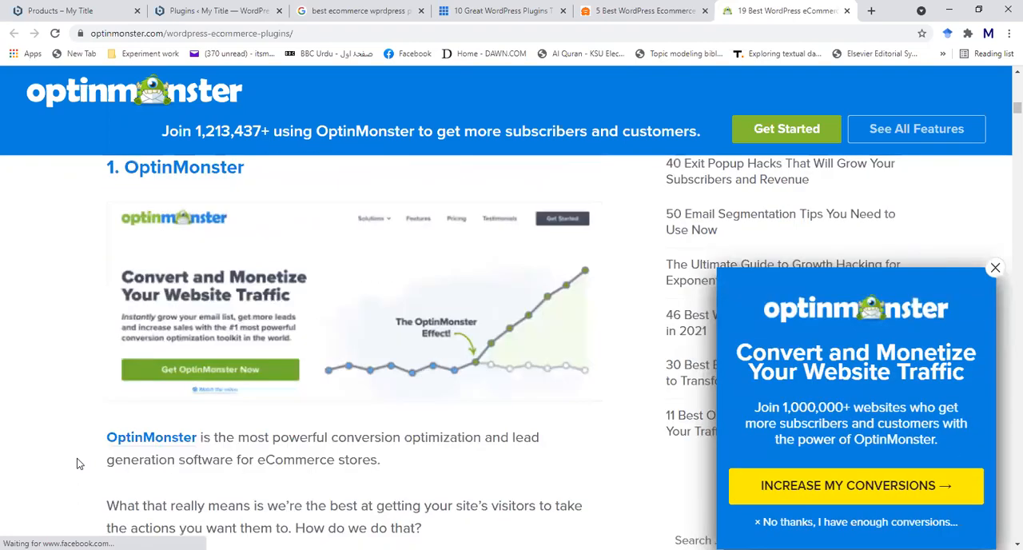
{"action": "scroll", "coordinate": [79, 463], "scroll_direction": "up", "scroll_amount": 2}
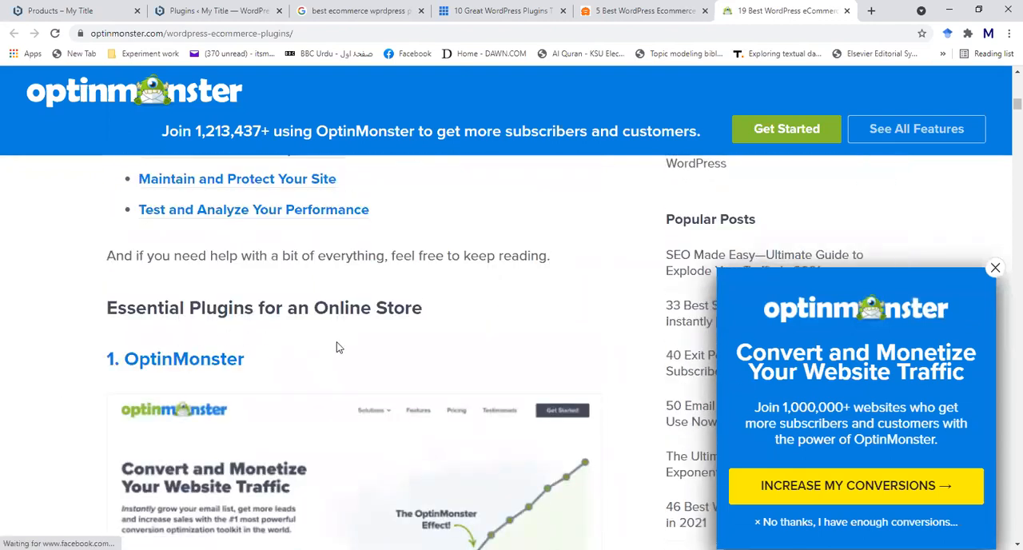
{"action": "scroll", "coordinate": [100, 398], "scroll_direction": "down", "scroll_amount": 4}
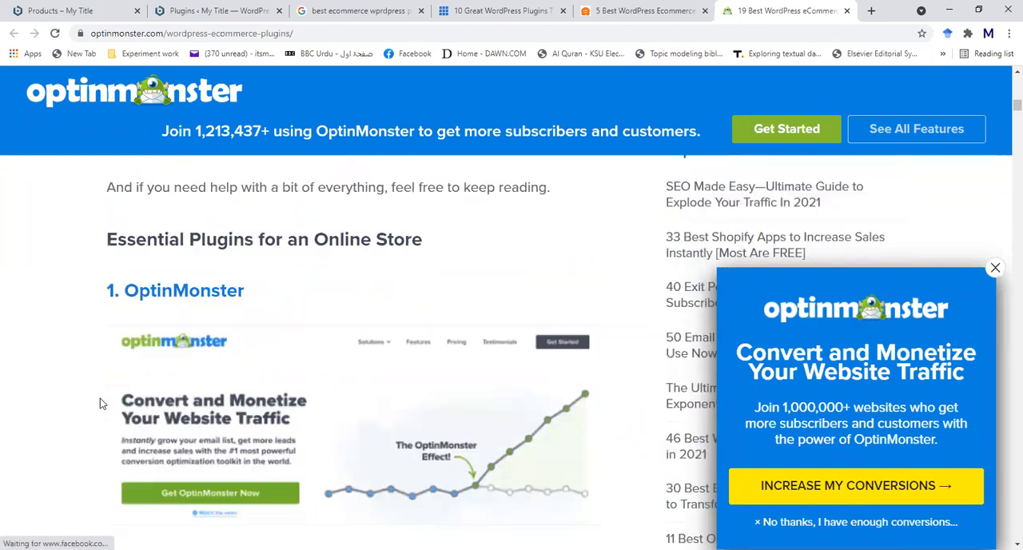
{"action": "scroll", "coordinate": [100, 404], "scroll_direction": "down", "scroll_amount": 7}
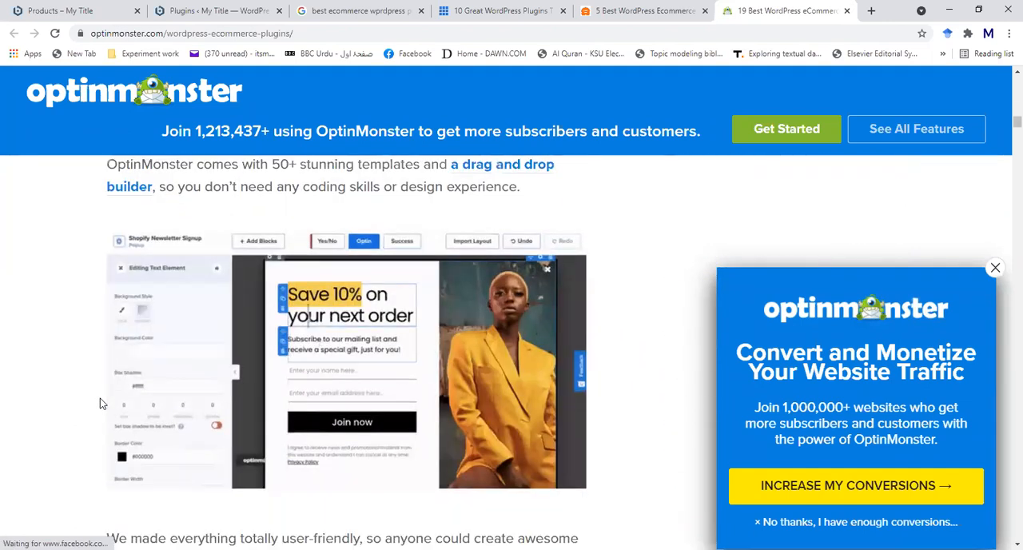
{"action": "scroll", "coordinate": [100, 404], "scroll_direction": "up", "scroll_amount": 2}
{"action": "scroll", "coordinate": [100, 403], "scroll_direction": "down", "scroll_amount": 12}
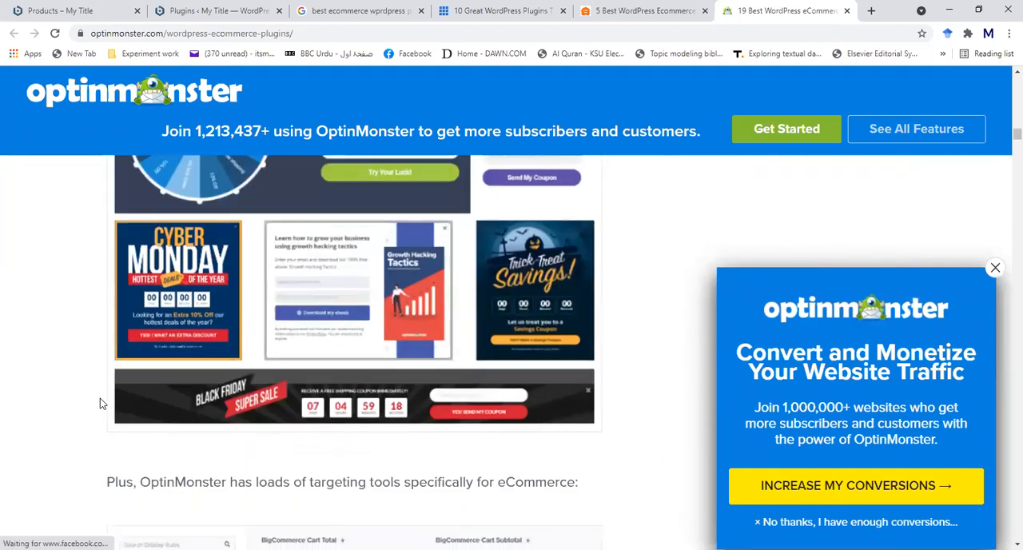
{"action": "scroll", "coordinate": [100, 404], "scroll_direction": "down", "scroll_amount": 10}
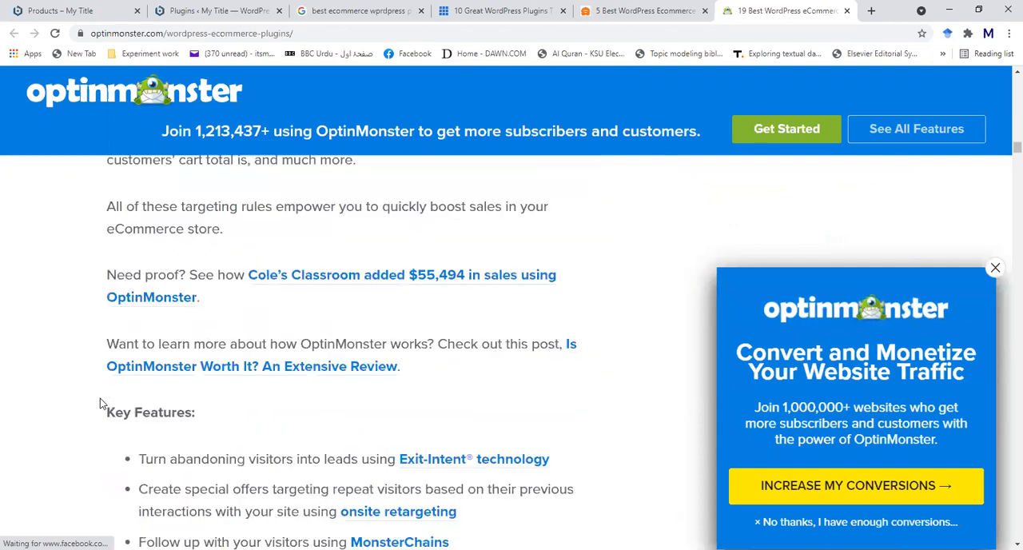
- Look through the article's entries on WooCommerce, Shopify, BigCommerce, All in One SEO, Easy Digital Downloads and SeedProd
{"action": "scroll", "coordinate": [100, 404], "scroll_direction": "down", "scroll_amount": 4}
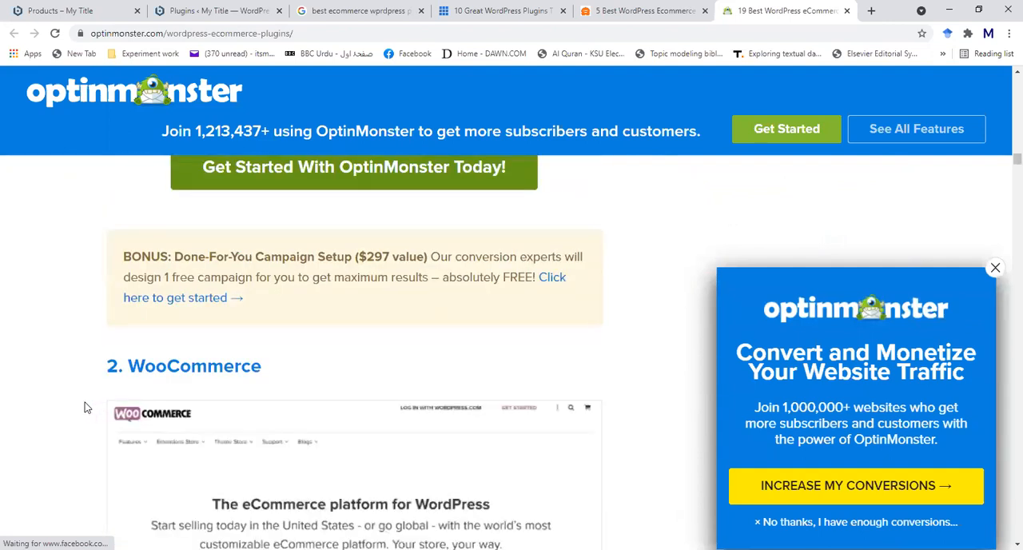
{"action": "scroll", "coordinate": [86, 408], "scroll_direction": "down", "scroll_amount": 12}
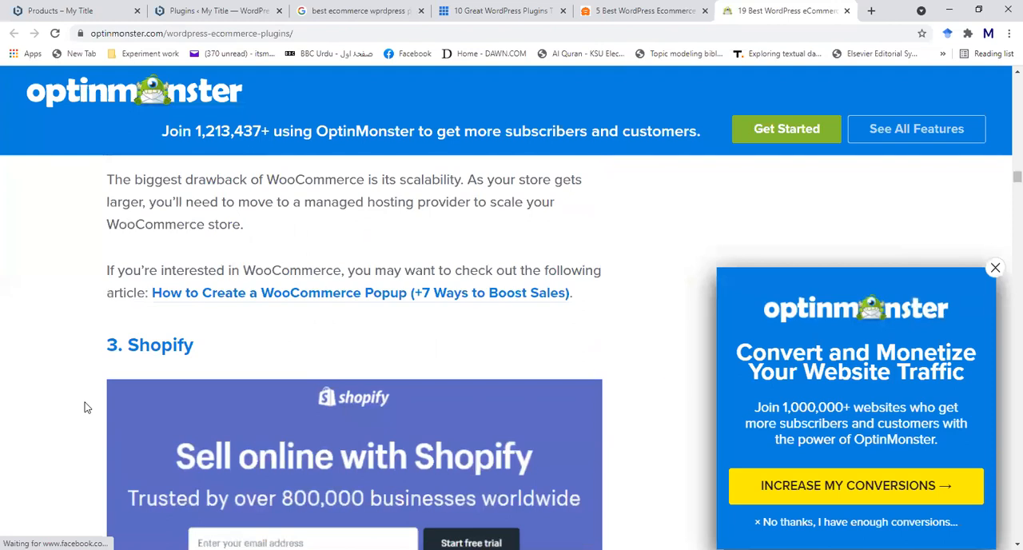
{"action": "scroll", "coordinate": [87, 408], "scroll_direction": "down", "scroll_amount": 13}
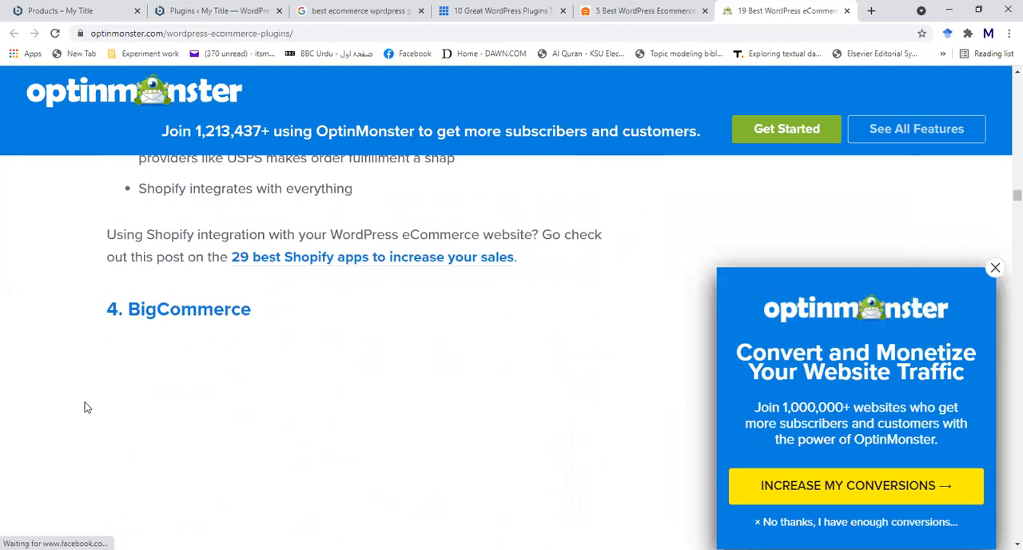
{"action": "scroll", "coordinate": [87, 407], "scroll_direction": "down", "scroll_amount": 12}
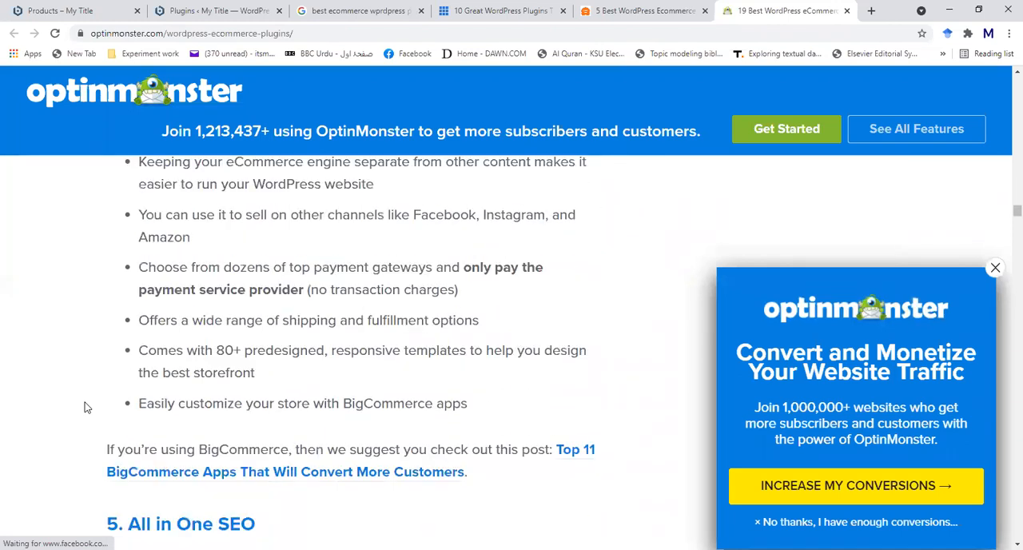
{"action": "scroll", "coordinate": [87, 408], "scroll_direction": "down", "scroll_amount": 3}
{"action": "scroll", "coordinate": [87, 408], "scroll_direction": "down", "scroll_amount": 10}
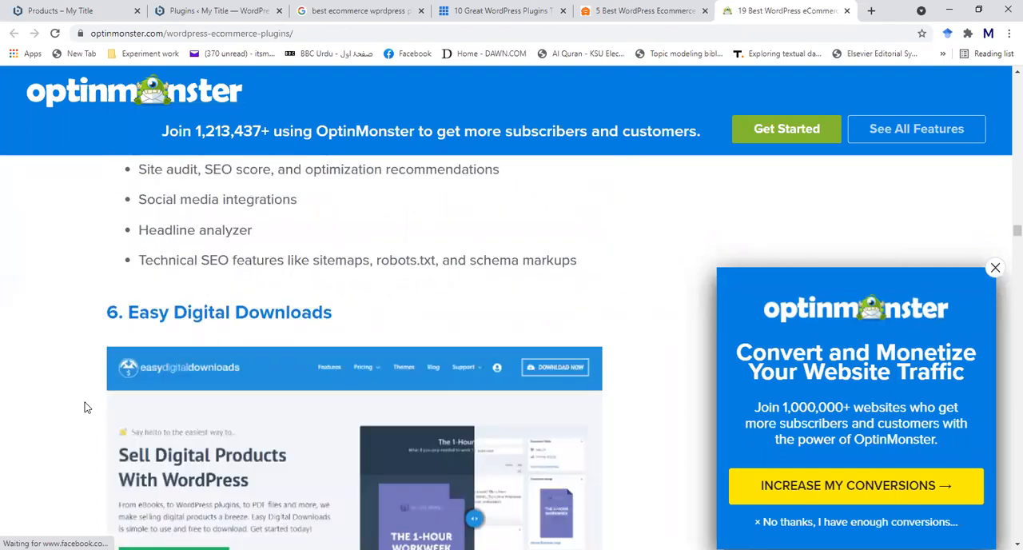
{"action": "scroll", "coordinate": [88, 407], "scroll_direction": "down", "scroll_amount": 13}
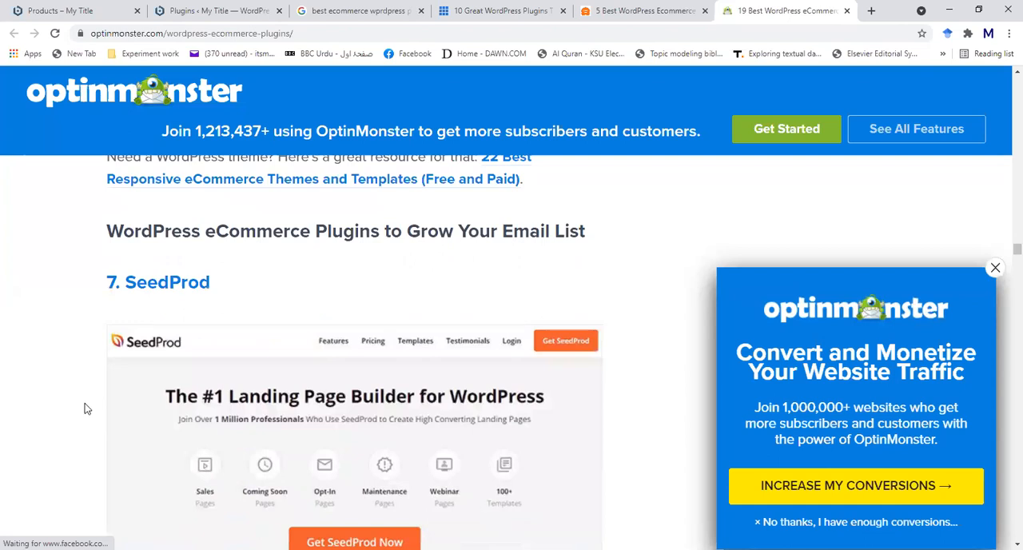
{"action": "scroll", "coordinate": [87, 408], "scroll_direction": "down", "scroll_amount": 9}
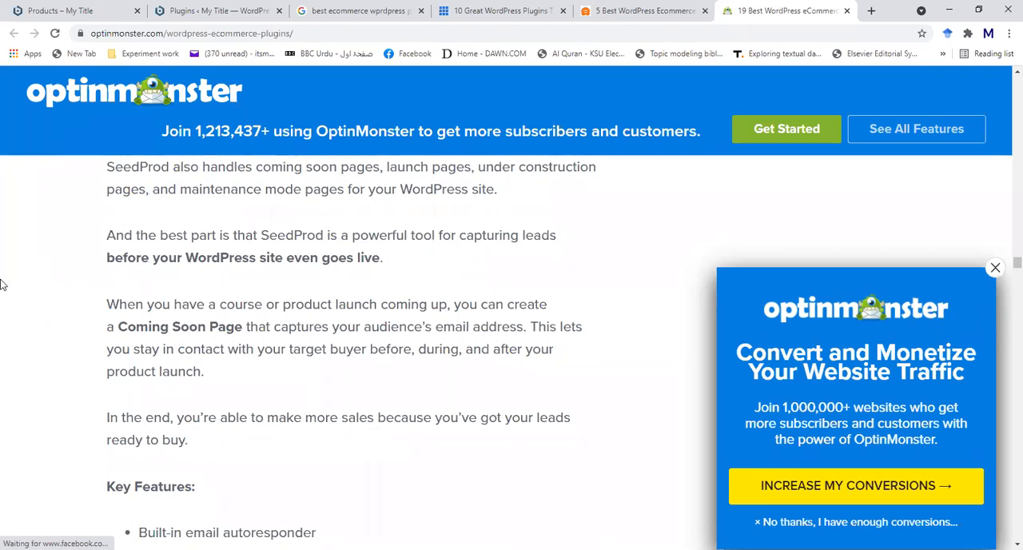
- Return to the WordPress site, go through its dashboard to the installed plugins and examine the first entries
{"action": "left_click", "coordinate": [90, 12]}
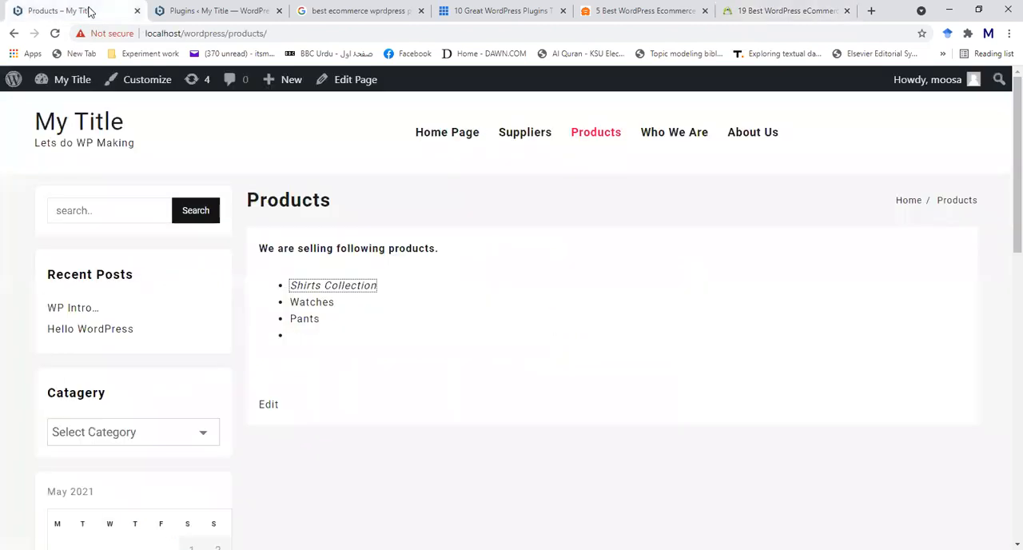
{"action": "mouse_move", "coordinate": [56, 89]}
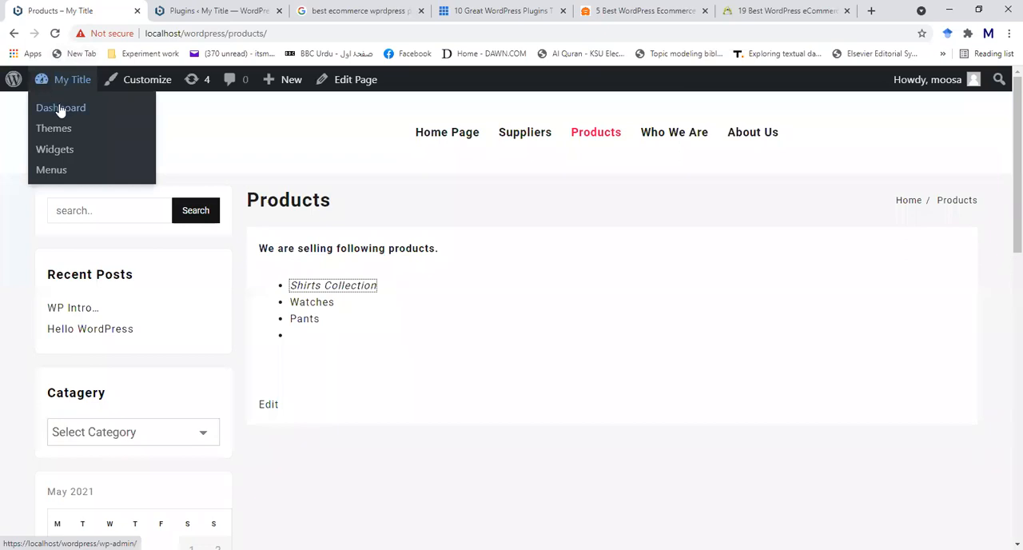
{"action": "left_click", "coordinate": [60, 109]}
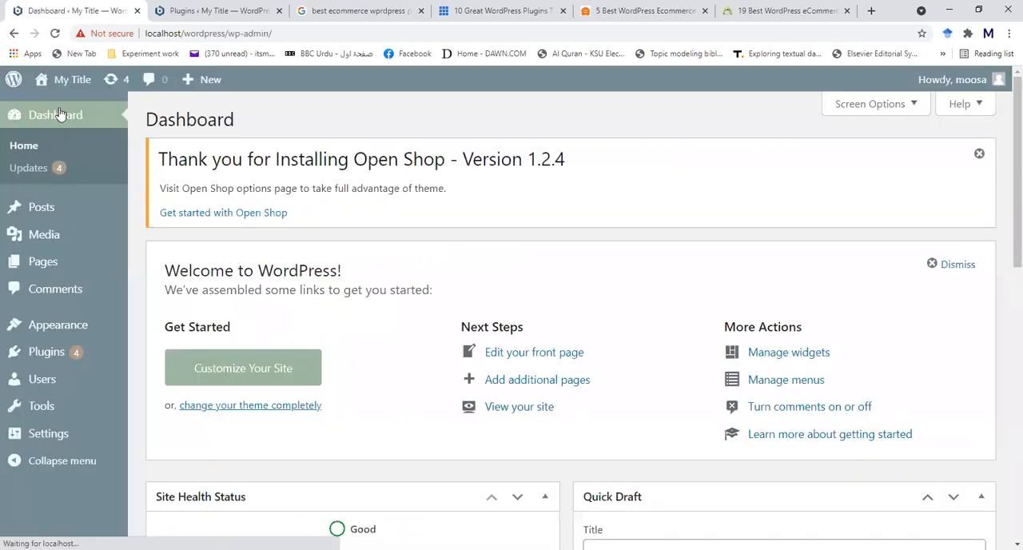
{"action": "mouse_move", "coordinate": [50, 336]}
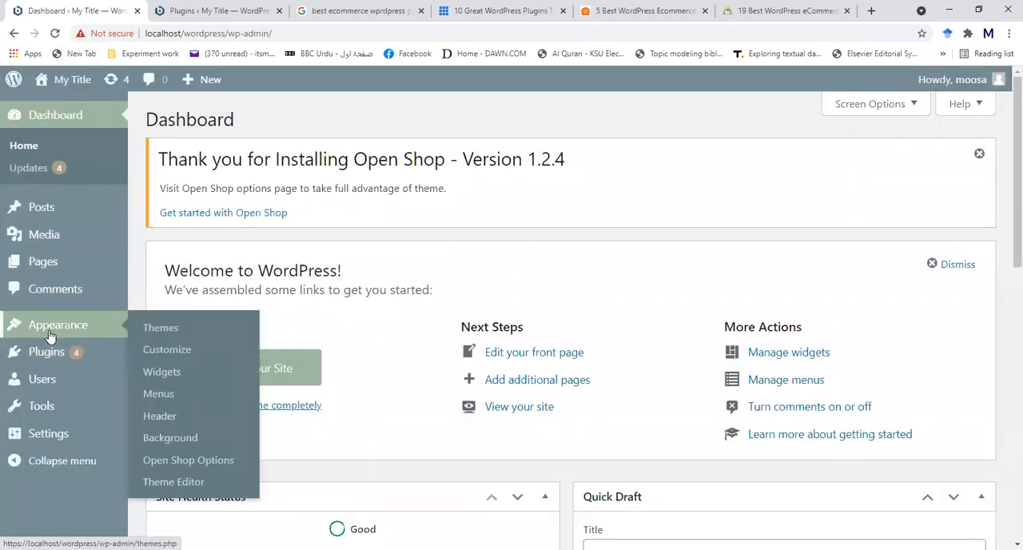
{"action": "left_click", "coordinate": [43, 357]}
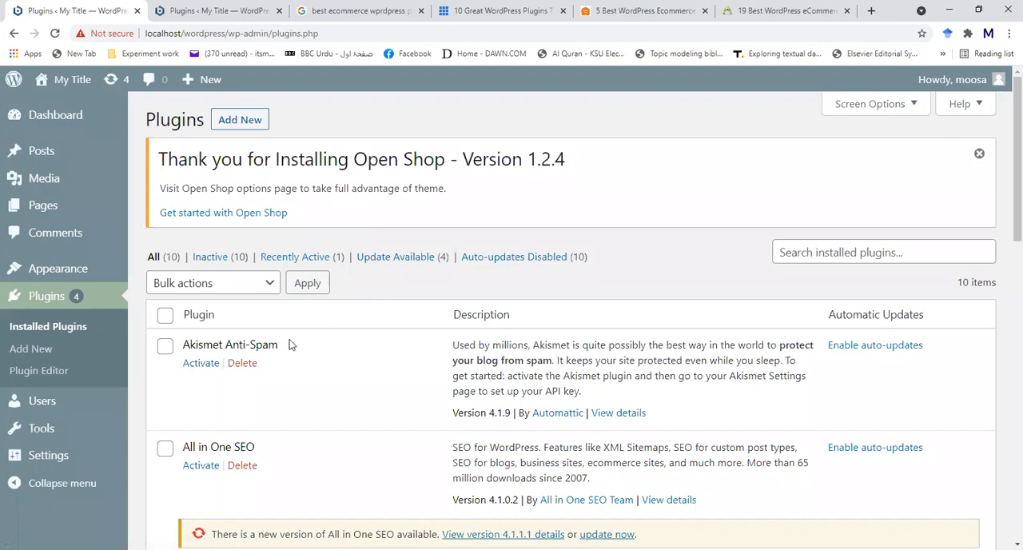
{"action": "scroll", "coordinate": [293, 392], "scroll_direction": "down", "scroll_amount": 3}
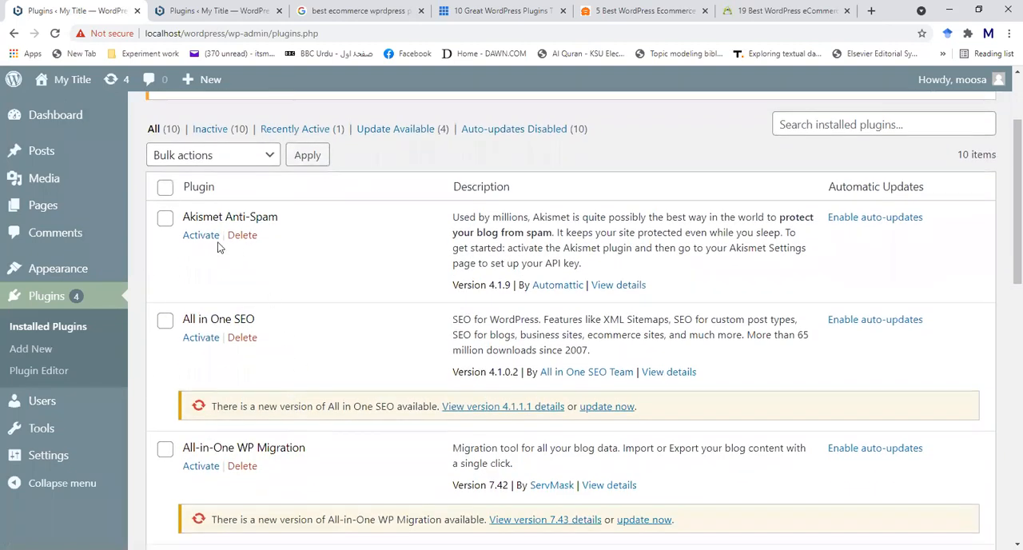
- Look through the whole list of installed plugins, from Akismet Anti-Spam to WP Mail SMTP, including their descriptions and available updates
{"action": "scroll", "coordinate": [285, 310], "scroll_direction": "up", "scroll_amount": 3}
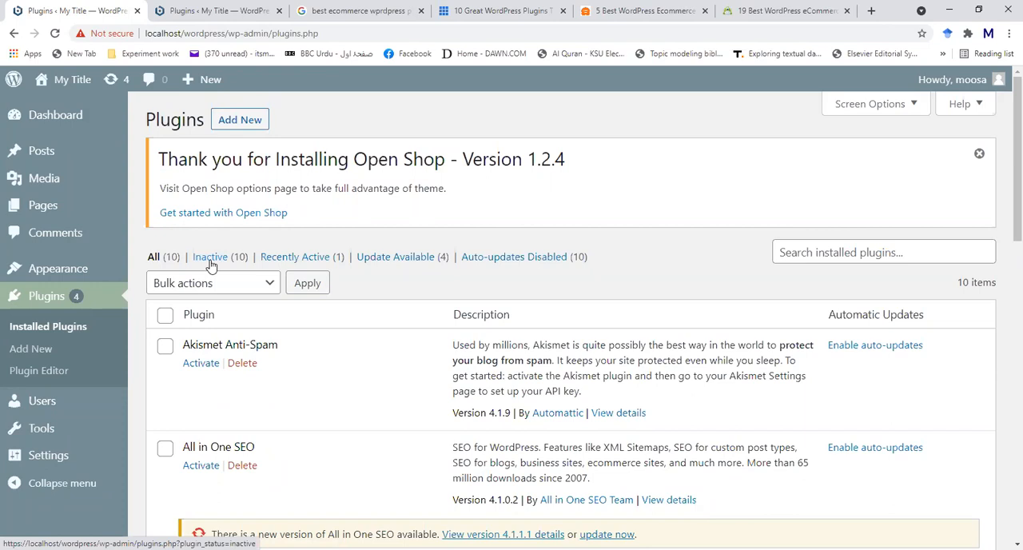
{"action": "scroll", "coordinate": [293, 356], "scroll_direction": "down", "scroll_amount": 3}
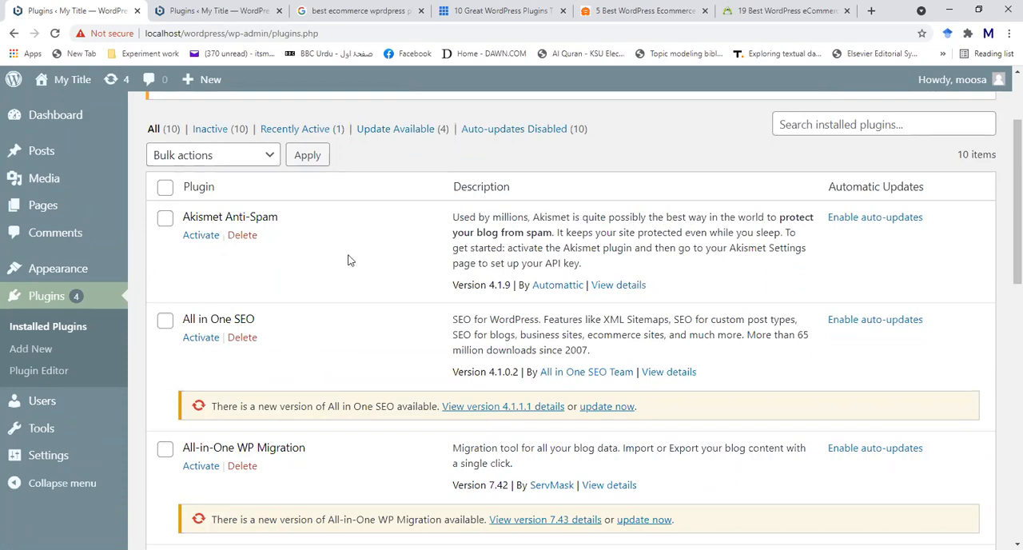
{"action": "scroll", "coordinate": [275, 264], "scroll_direction": "down", "scroll_amount": 1}
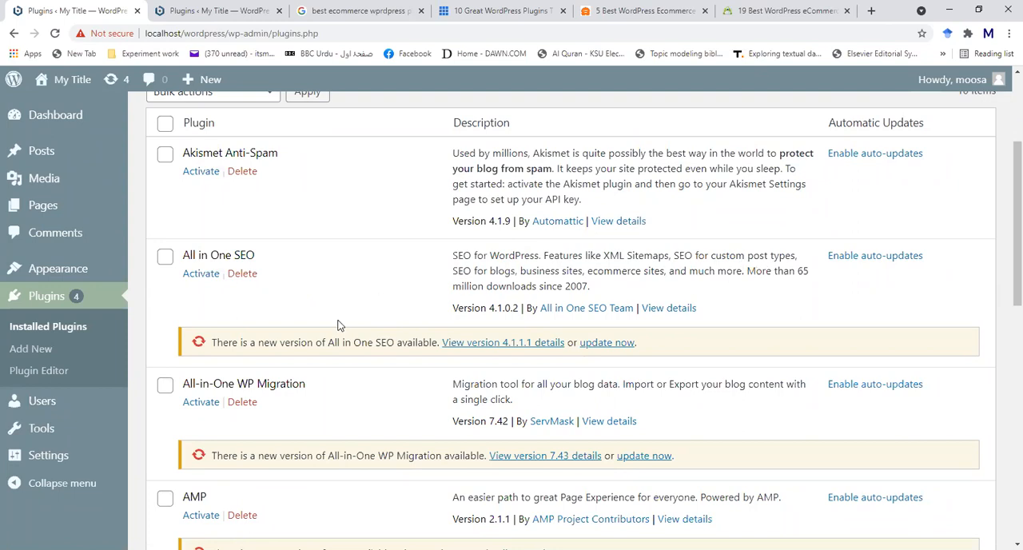
{"action": "scroll", "coordinate": [336, 323], "scroll_direction": "down", "scroll_amount": 2}
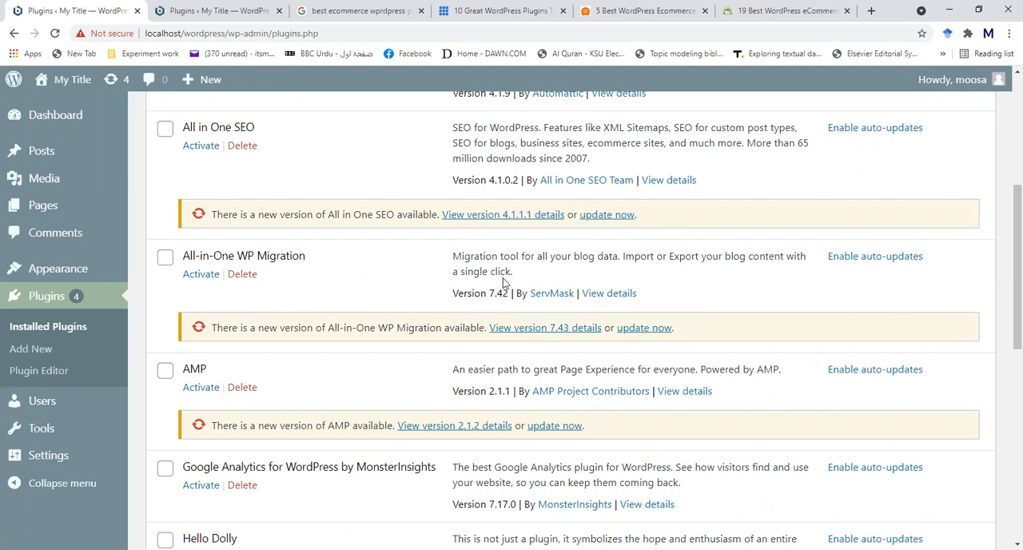
{"action": "scroll", "coordinate": [401, 372], "scroll_direction": "down", "scroll_amount": 2}
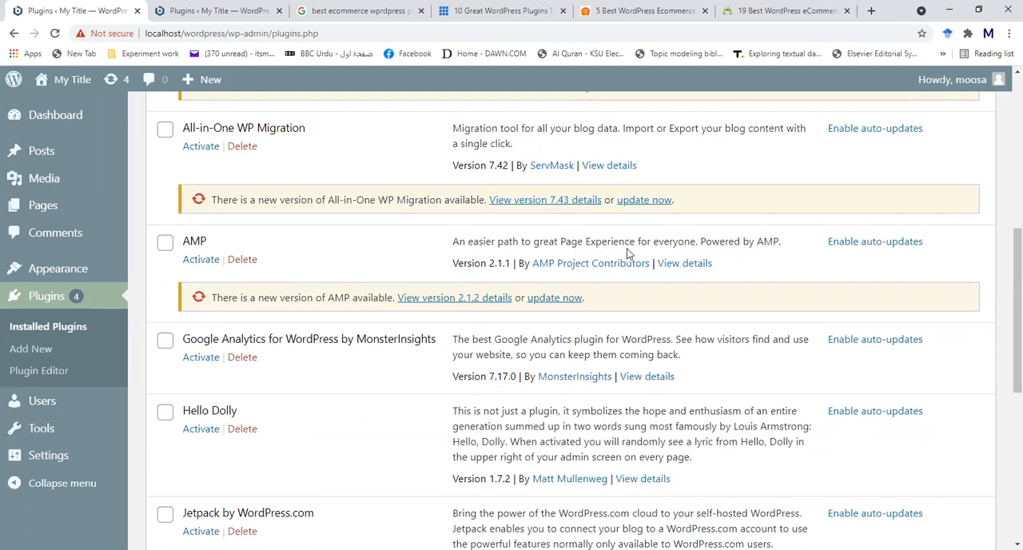
{"action": "scroll", "coordinate": [267, 420], "scroll_direction": "down", "scroll_amount": 1}
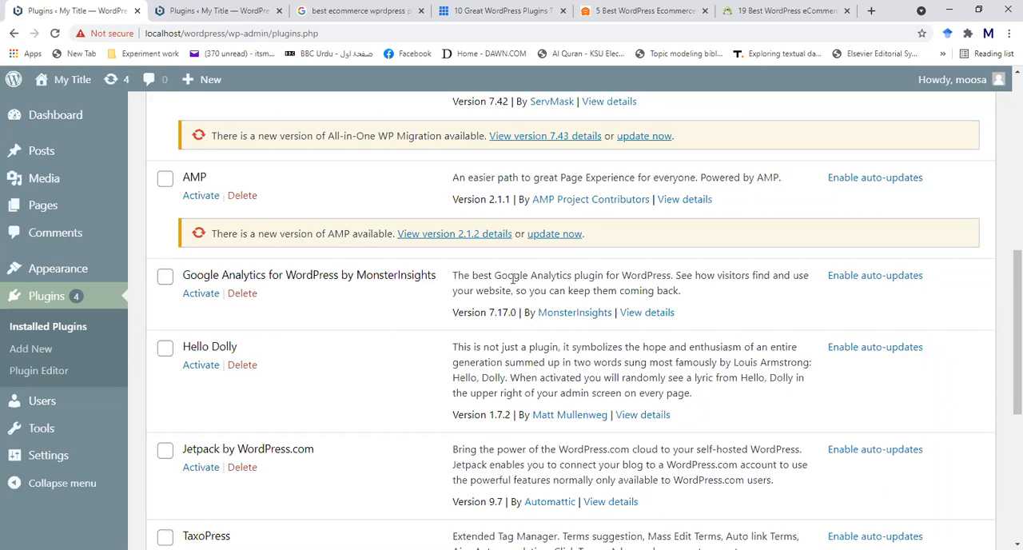
{"action": "scroll", "coordinate": [512, 278], "scroll_direction": "down", "scroll_amount": 1}
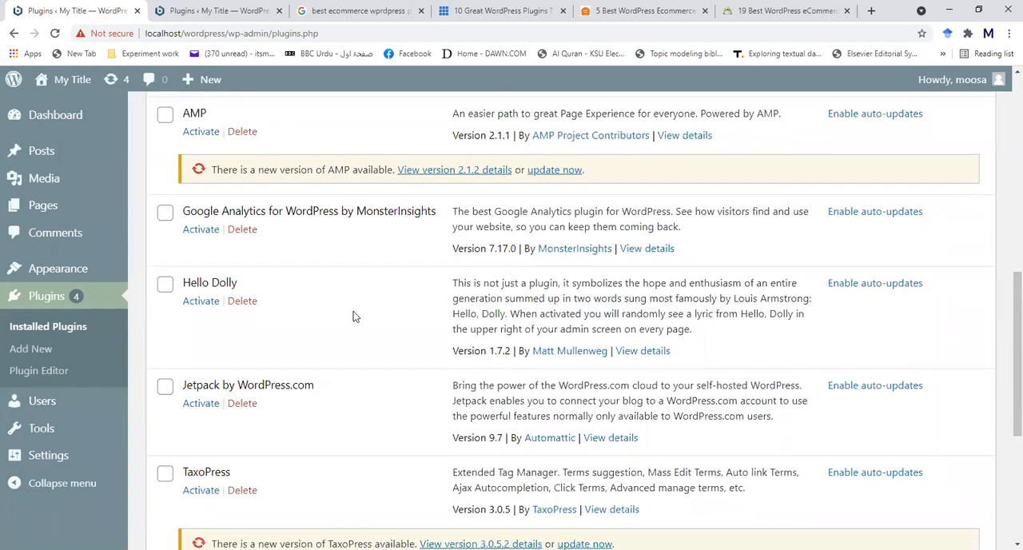
{"action": "scroll", "coordinate": [357, 317], "scroll_direction": "down", "scroll_amount": 1}
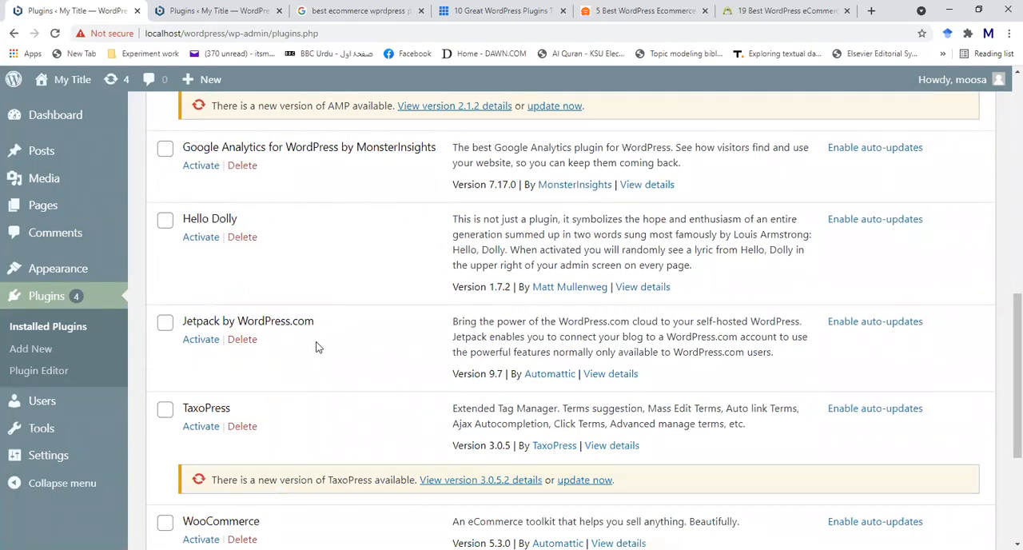
{"action": "scroll", "coordinate": [316, 346], "scroll_direction": "down", "scroll_amount": 1}
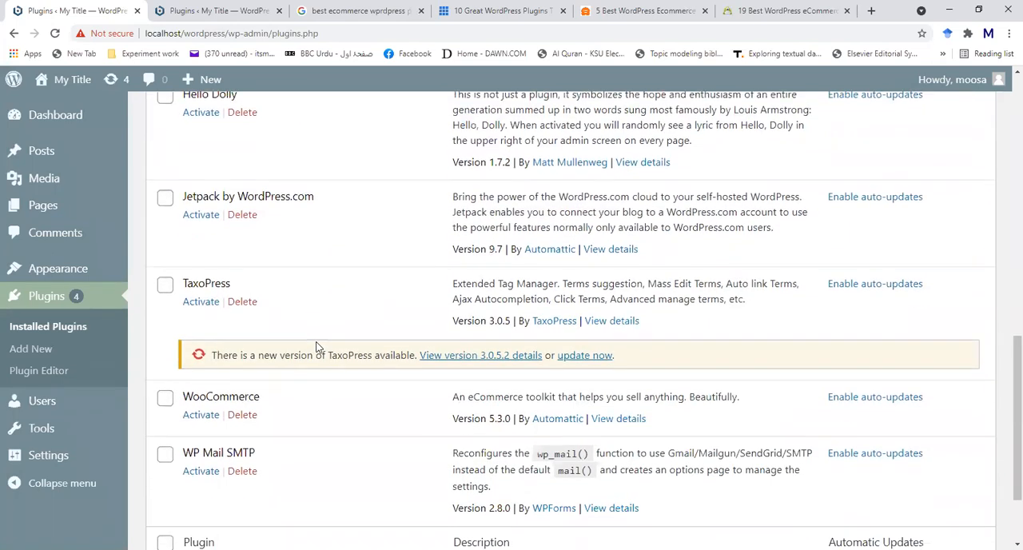
{"action": "scroll", "coordinate": [269, 305], "scroll_direction": "down", "scroll_amount": 2}
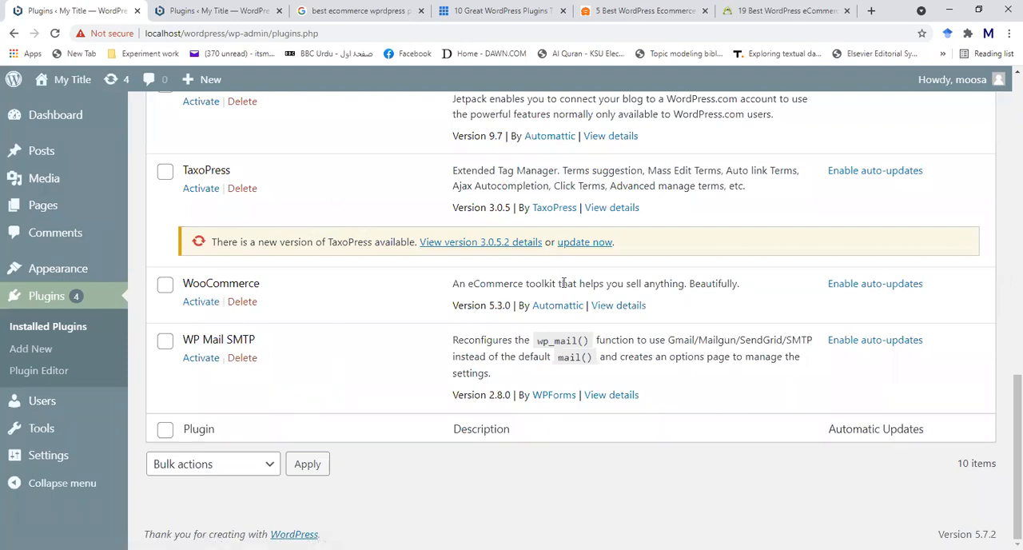
- Activate the installed WooCommerce plugin
{"action": "left_click", "coordinate": [200, 302]}
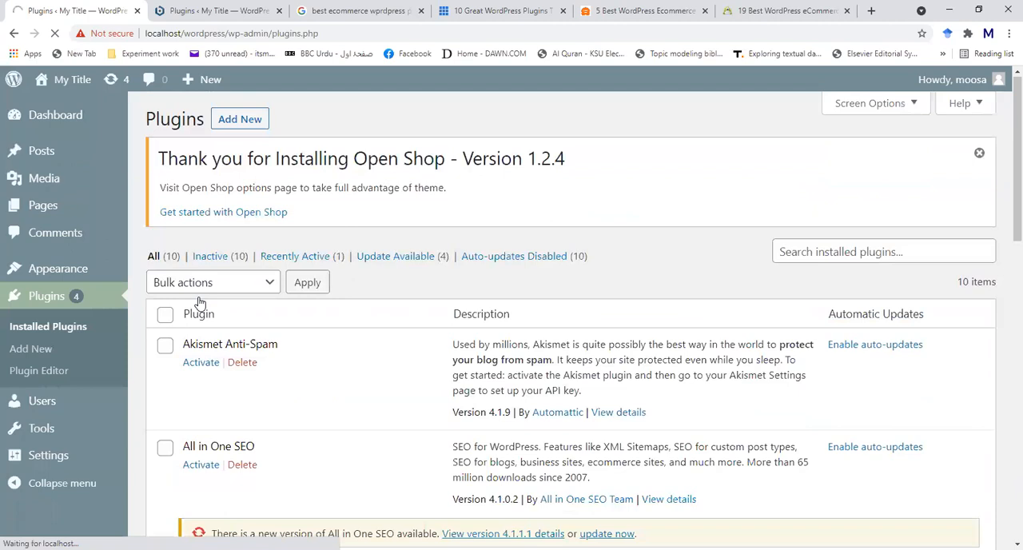
{"action": "scroll", "coordinate": [198, 296], "scroll_direction": "down", "scroll_amount": 10}
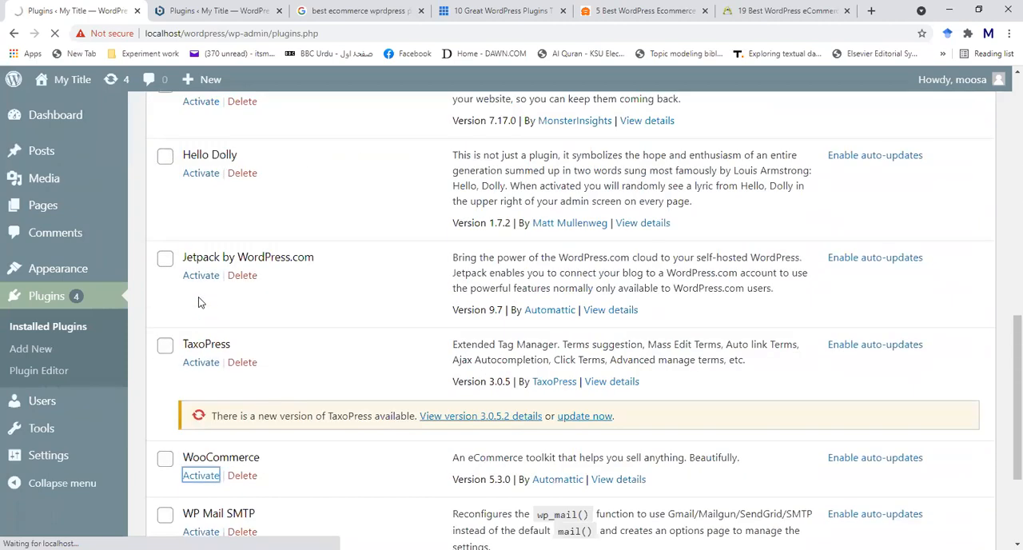
{"action": "left_click", "coordinate": [200, 301]}
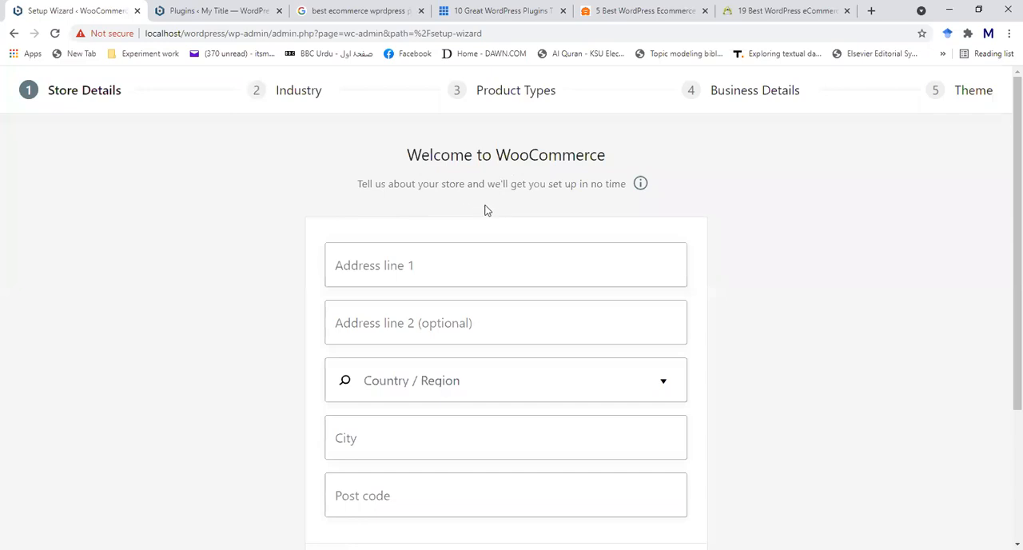
- Enter the store's address in the first address line of the WooCommerce setup wizard's store details
{"action": "left_click", "coordinate": [506, 264]}
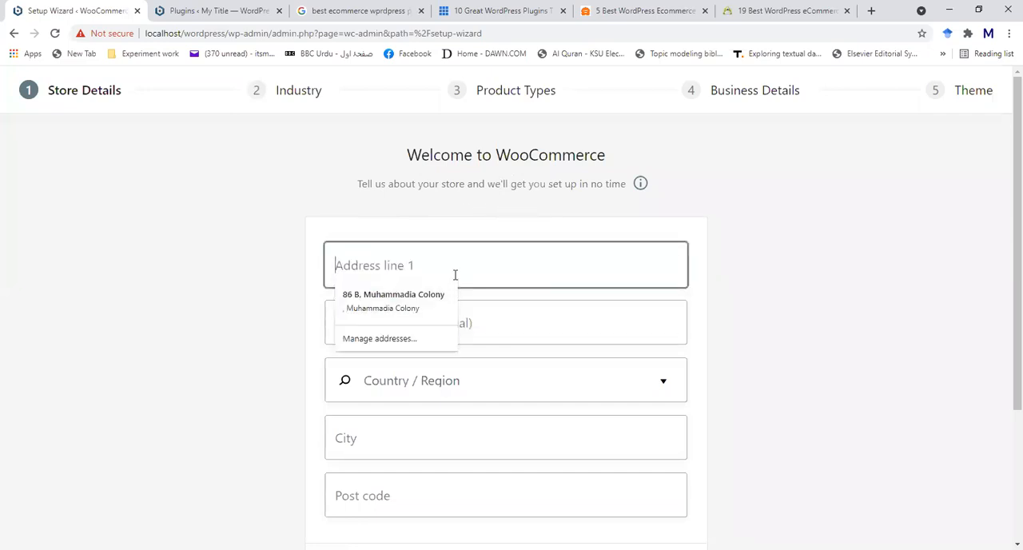
{"action": "type", "text": "Bah"}
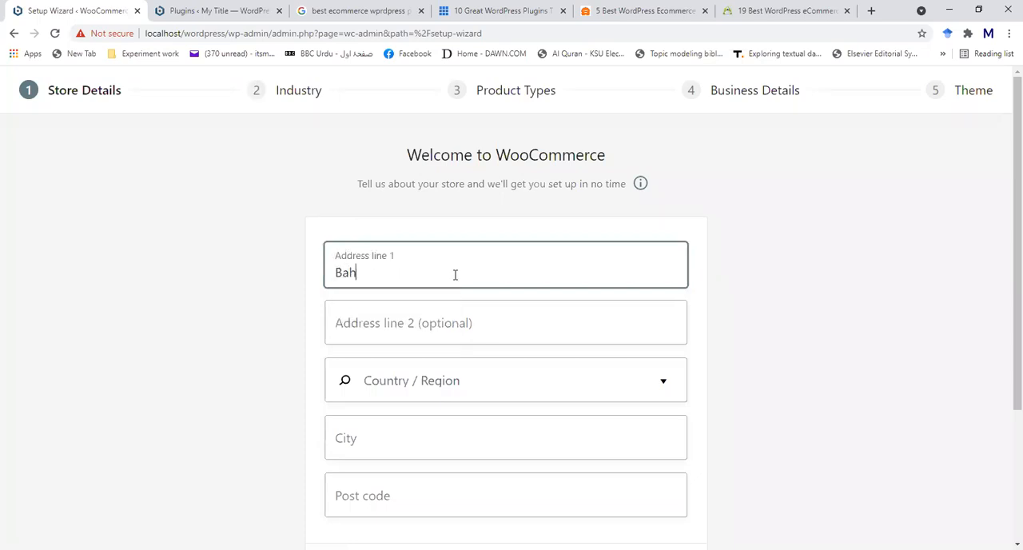
{"action": "type", "text": "awalpur Pakistan"}
{"action": "left_click", "coordinate": [435, 381]}
{"action": "left_click", "coordinate": [447, 382]}
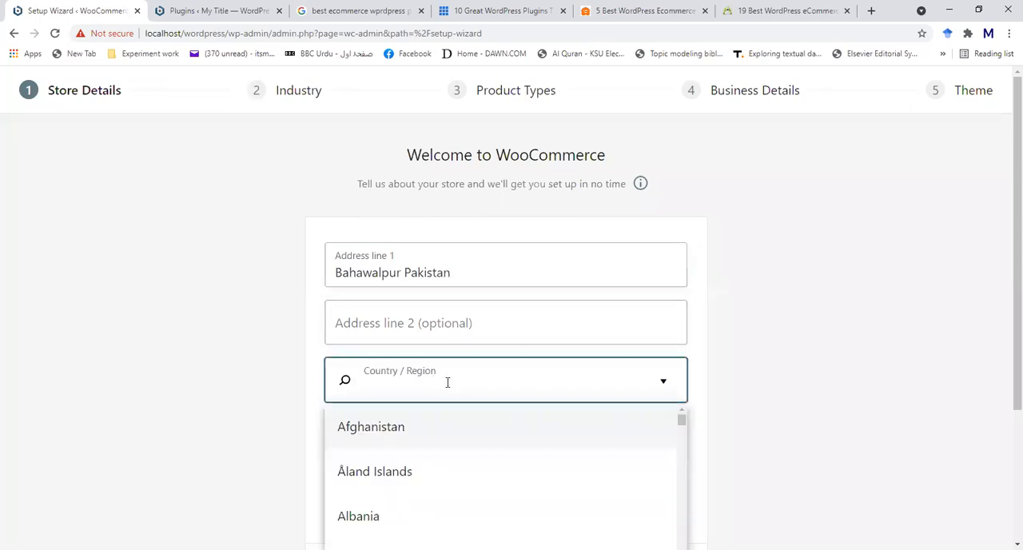
{"action": "type", "text": "p"}
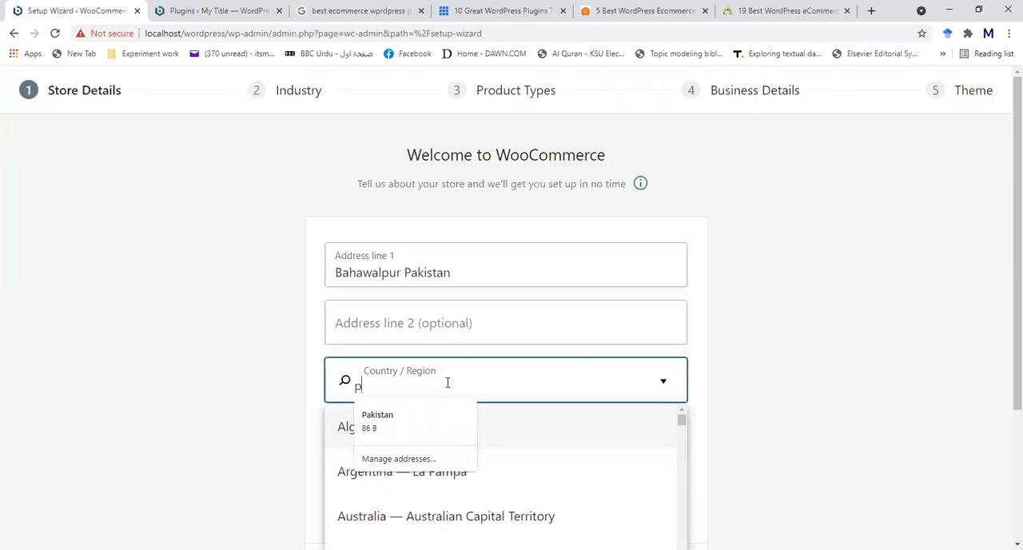
{"action": "type", "text": "ak"}
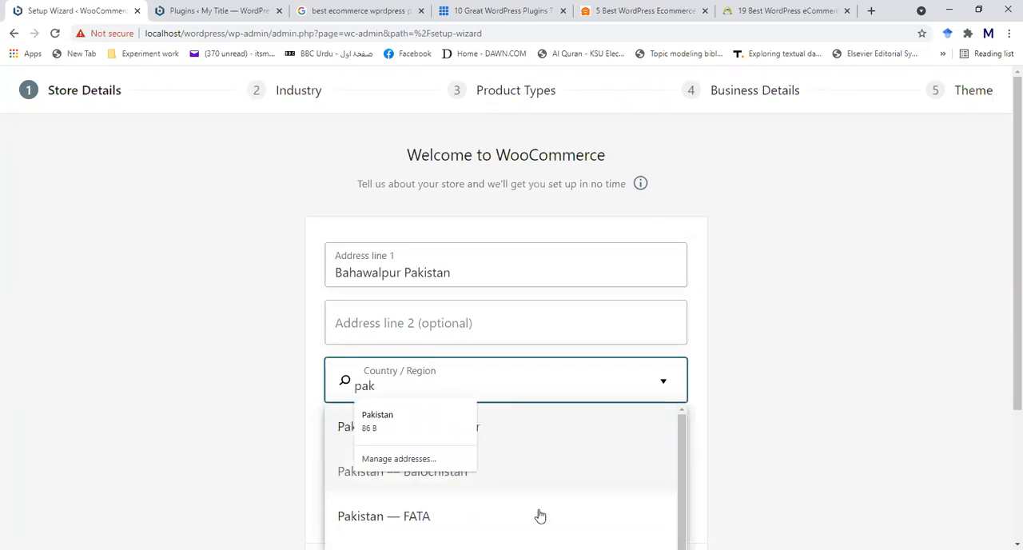
{"action": "left_click", "coordinate": [800, 441]}
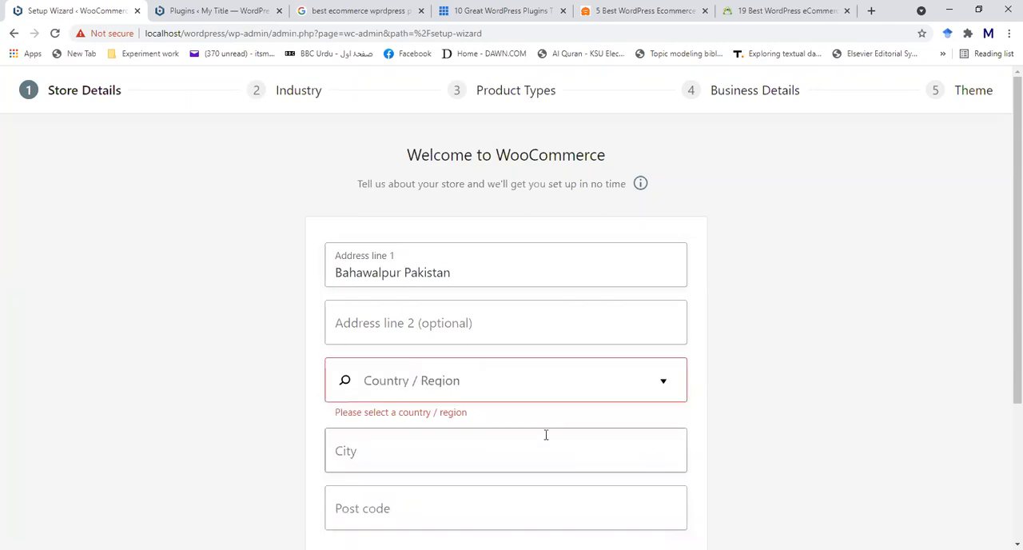
- Find the Pakistani regions with "pak" and set the store's country/region to Pakistan — Azad Kashmir
{"action": "left_click", "coordinate": [414, 376]}
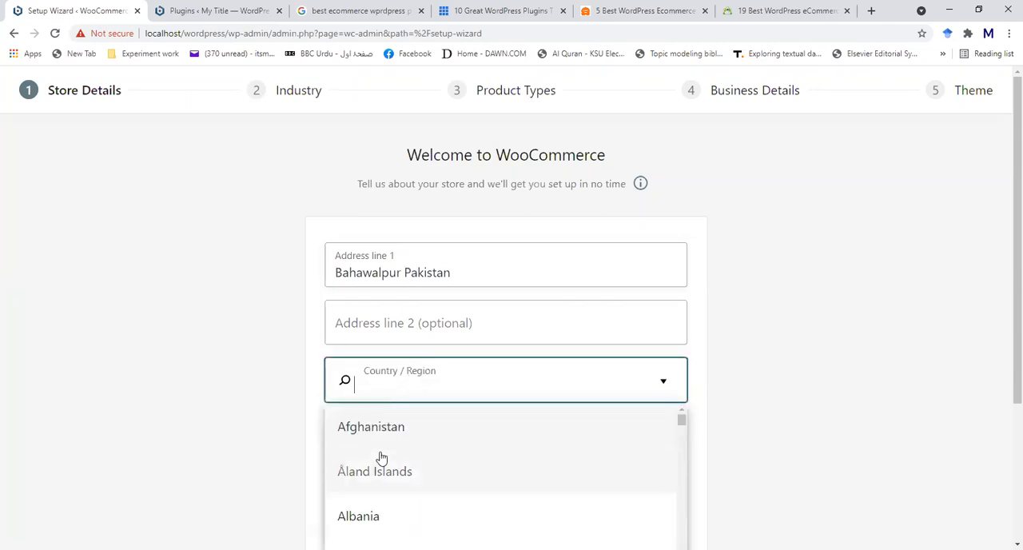
{"action": "scroll", "coordinate": [381, 457], "scroll_direction": "down", "scroll_amount": 4}
{"action": "type", "text": "p"}
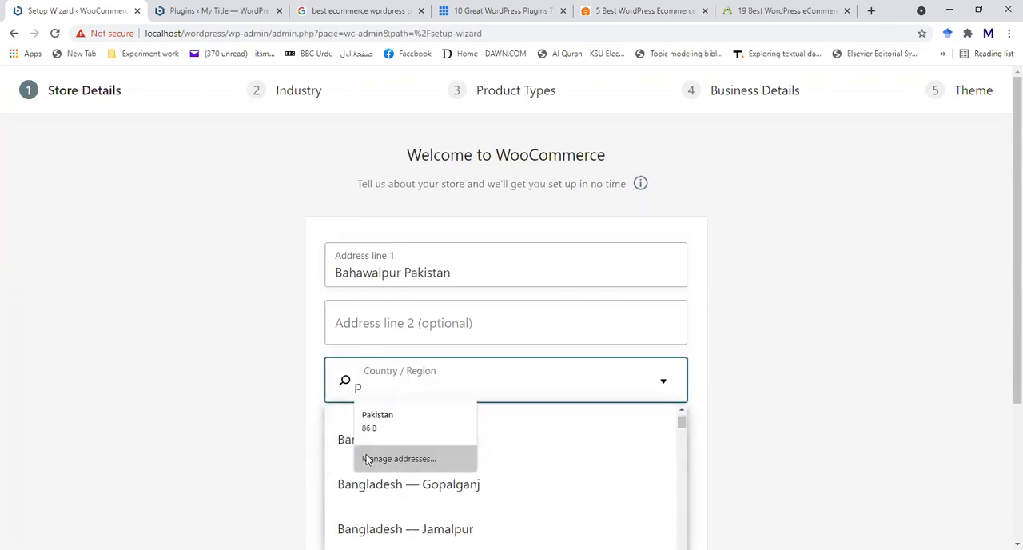
{"action": "scroll", "coordinate": [343, 497], "scroll_direction": "down", "scroll_amount": 10}
{"action": "type", "text": "ak"}
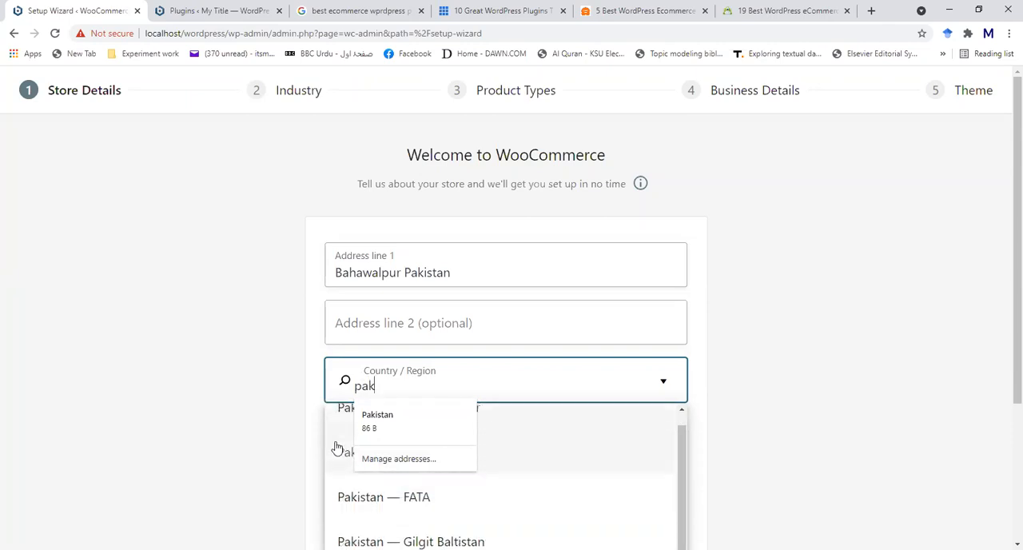
{"action": "left_click", "coordinate": [340, 411]}
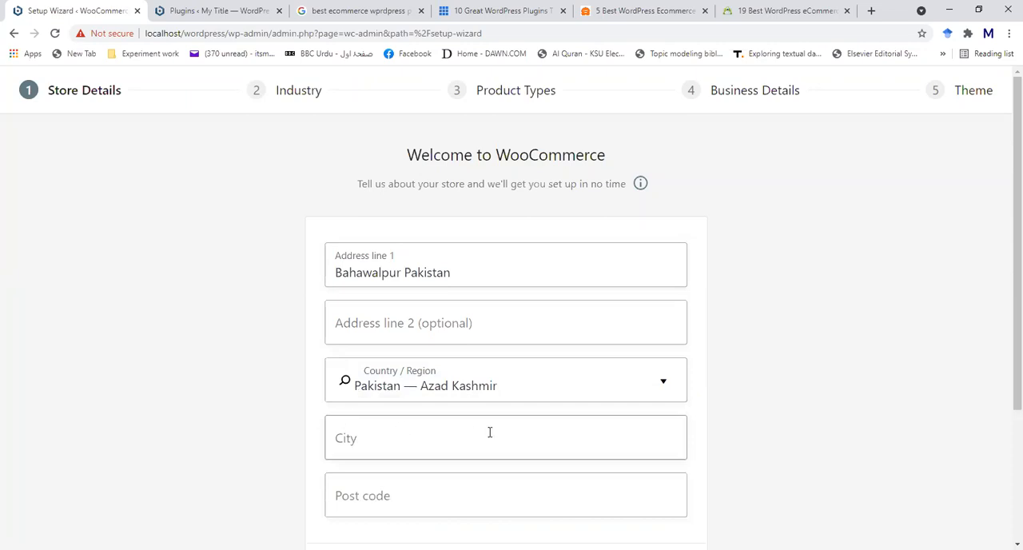
- Change the store's country/region to Pakistan — Punjab
{"action": "left_click", "coordinate": [665, 382]}
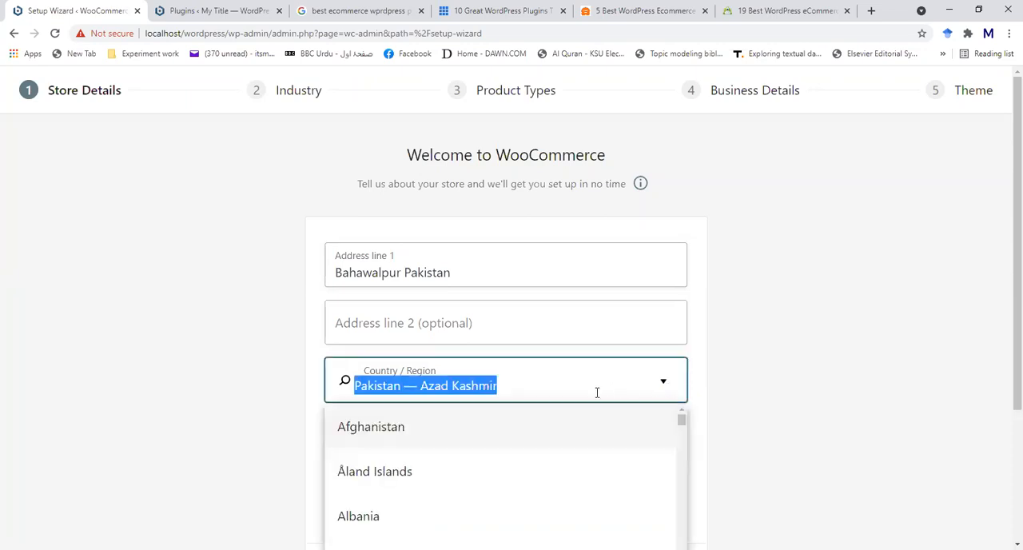
{"action": "left_click", "coordinate": [516, 384]}
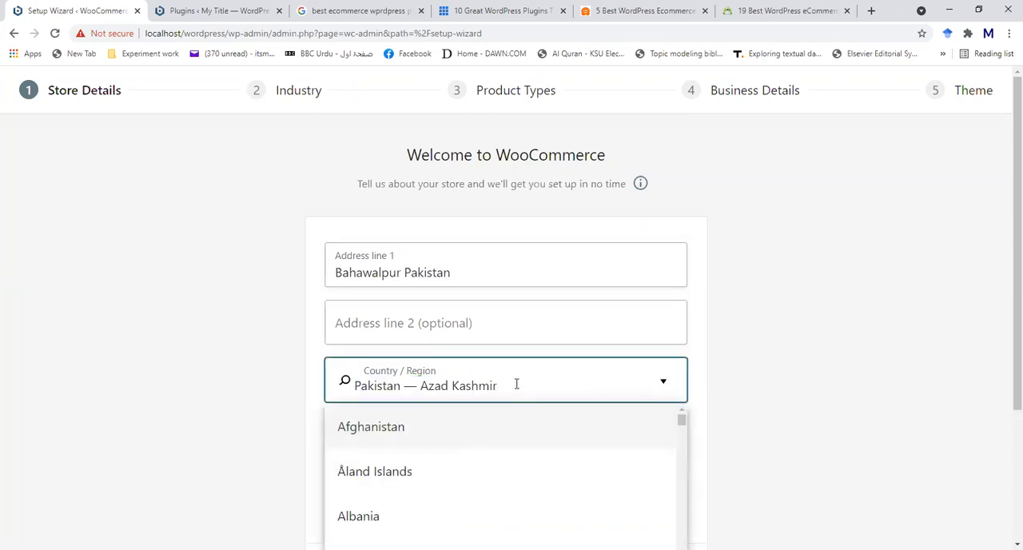
{"action": "key", "text": "BackSpace"}
{"action": "key", "text": "BackSpace"}
{"action": "key", "text": "BackSpace"}
{"action": "key", "text": "BackSpace"}
{"action": "key", "text": "BackSpace"}
{"action": "key", "text": "BackSpace"}
{"action": "key", "text": "BackSpace"}
{"action": "key", "text": "BackSpace"}
{"action": "key", "text": "BackSpace"}
{"action": "key", "text": "BackSpace"}
{"action": "key", "text": "BackSpace"}
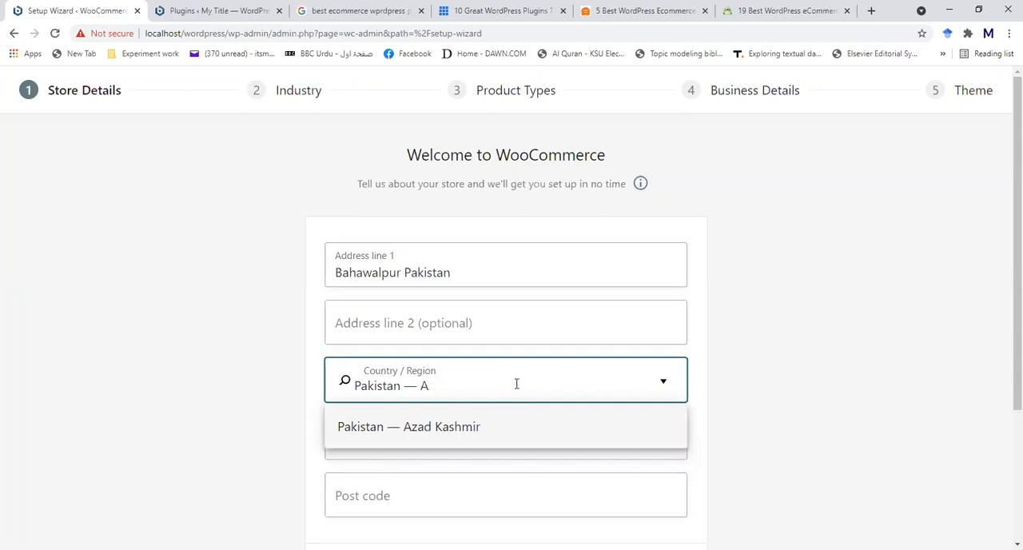
{"action": "key", "text": "BackSpace"}
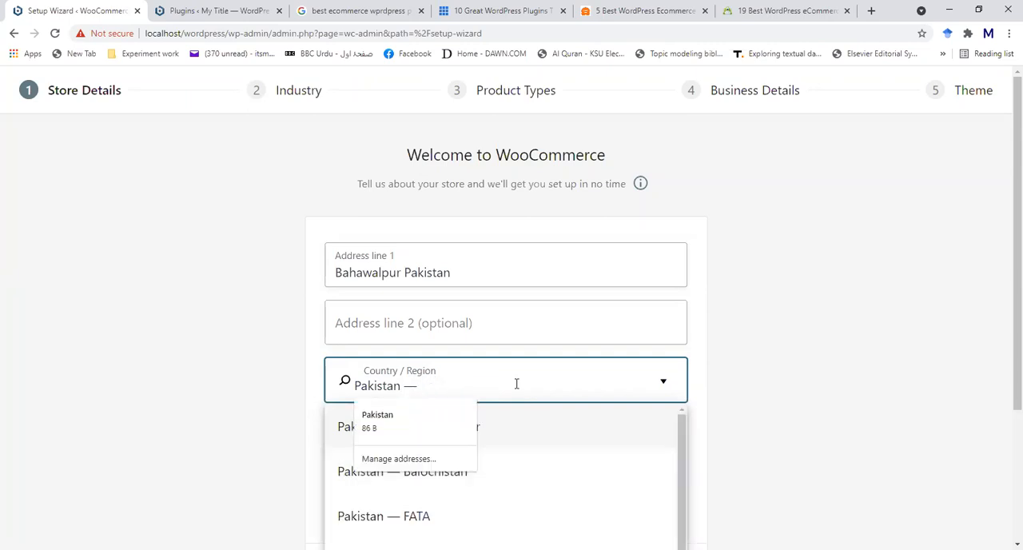
{"action": "type", "text": "pu"}
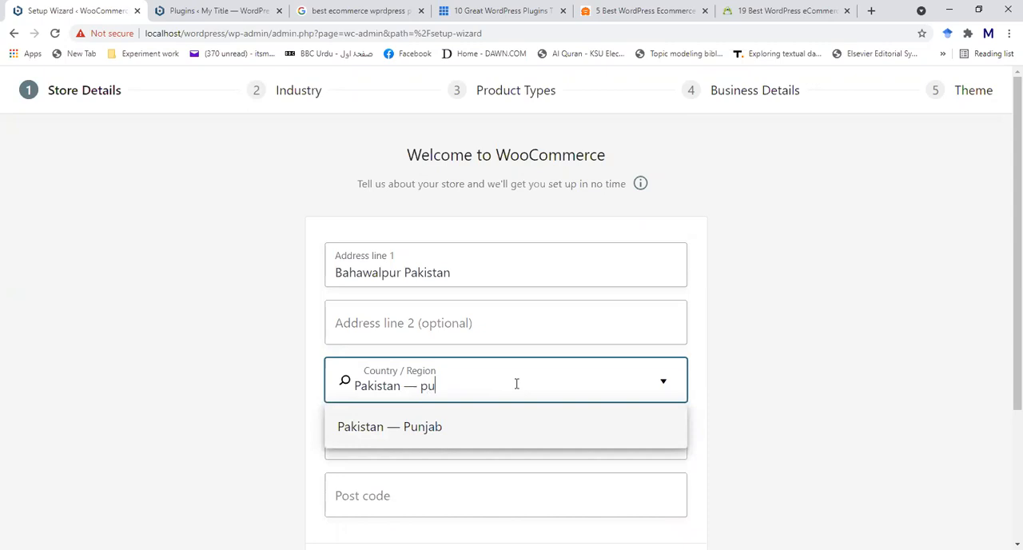
{"action": "left_click", "coordinate": [448, 429]}
{"action": "left_click", "coordinate": [438, 442]}
{"action": "left_click", "coordinate": [913, 439]}
- Enter the store's city in the store details
{"action": "scroll", "coordinate": [559, 335], "scroll_direction": "down", "scroll_amount": 3}
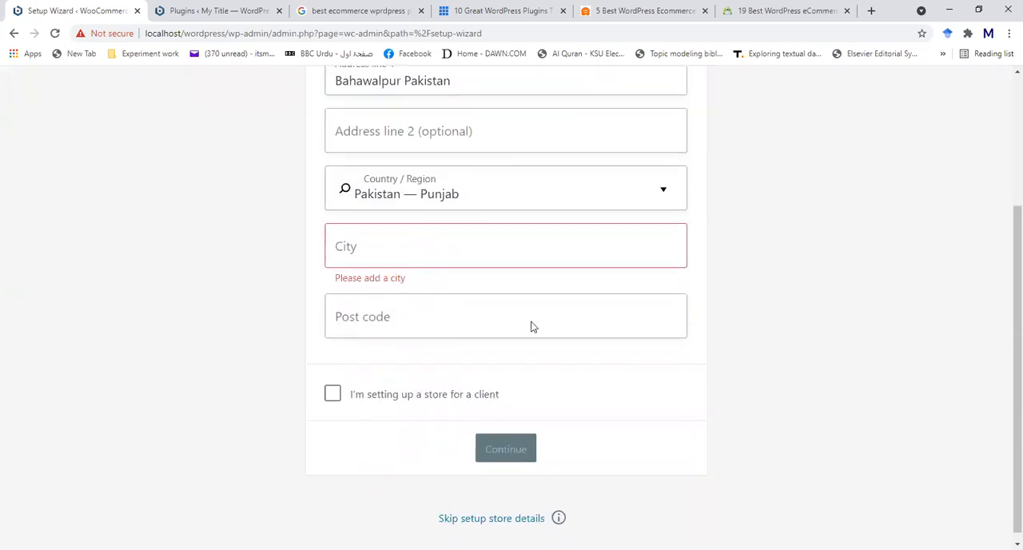
{"action": "left_click", "coordinate": [437, 247]}
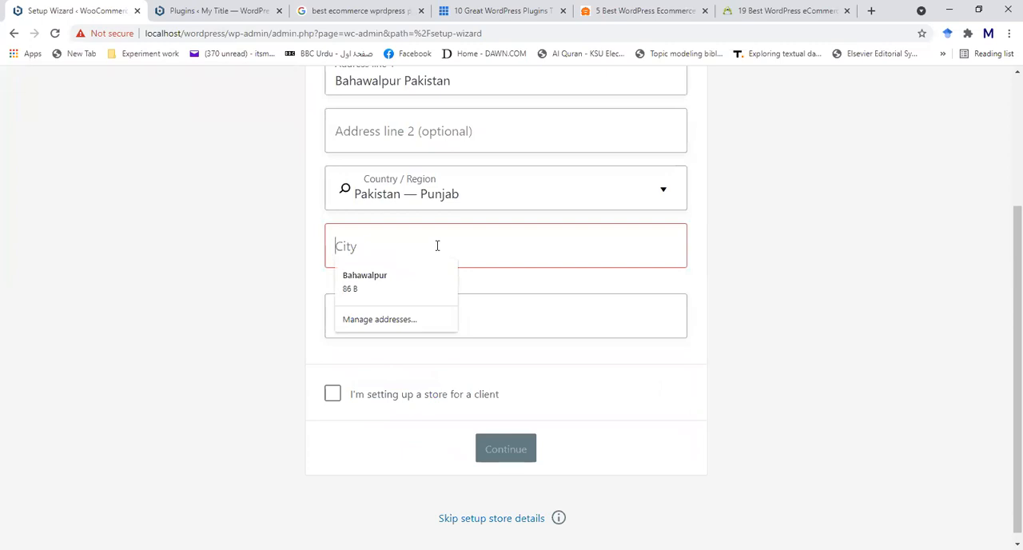
{"action": "type", "text": "Baha"}
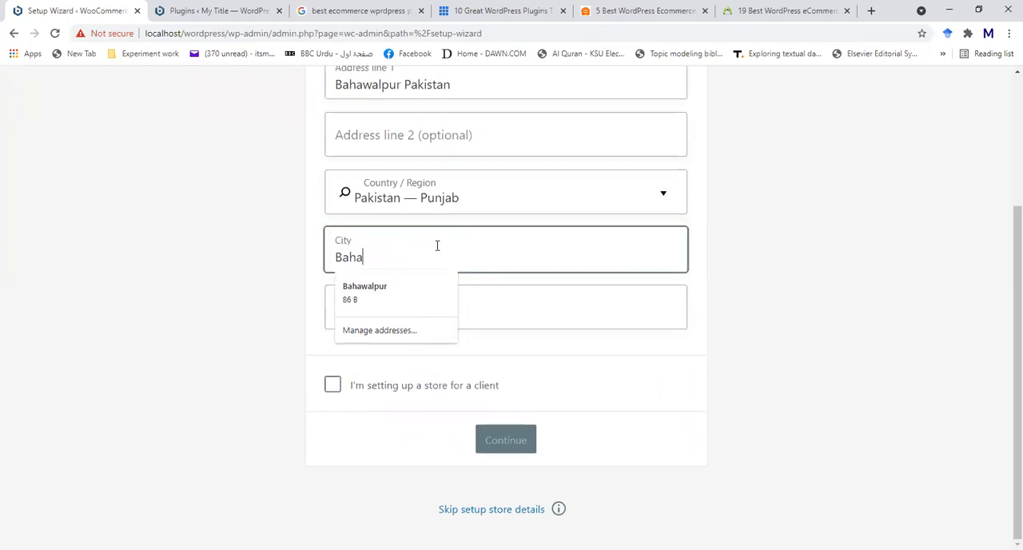
{"action": "type", "text": "walpur"}
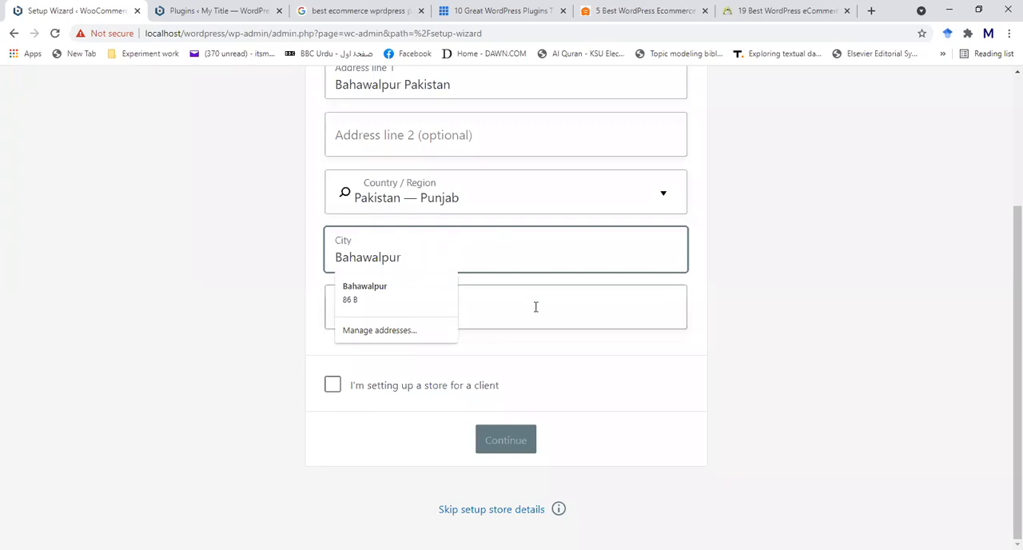
{"action": "left_click", "coordinate": [626, 327]}
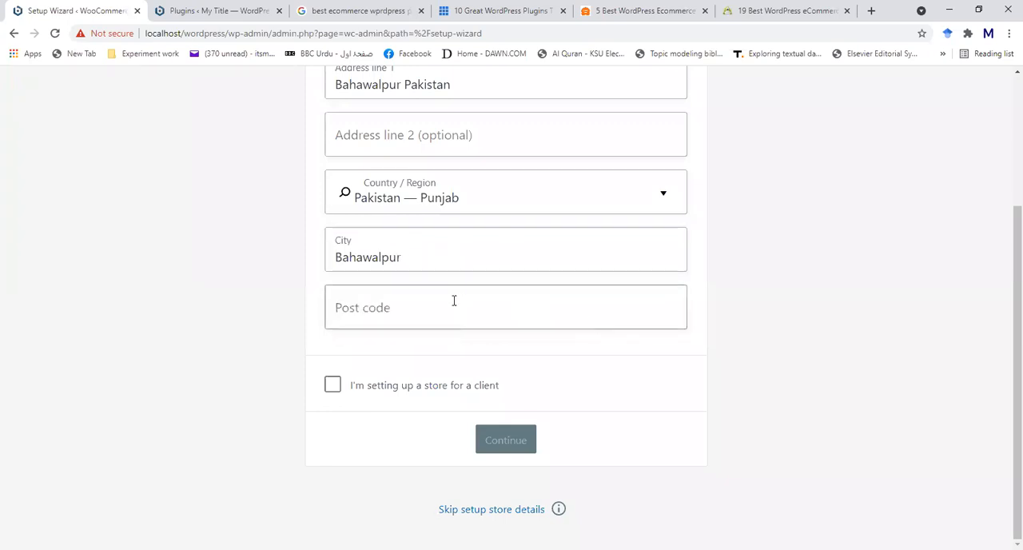
- Tick and untick the option for setting up a store for a client, and try to continue past the store details
{"action": "left_click", "coordinate": [332, 388]}
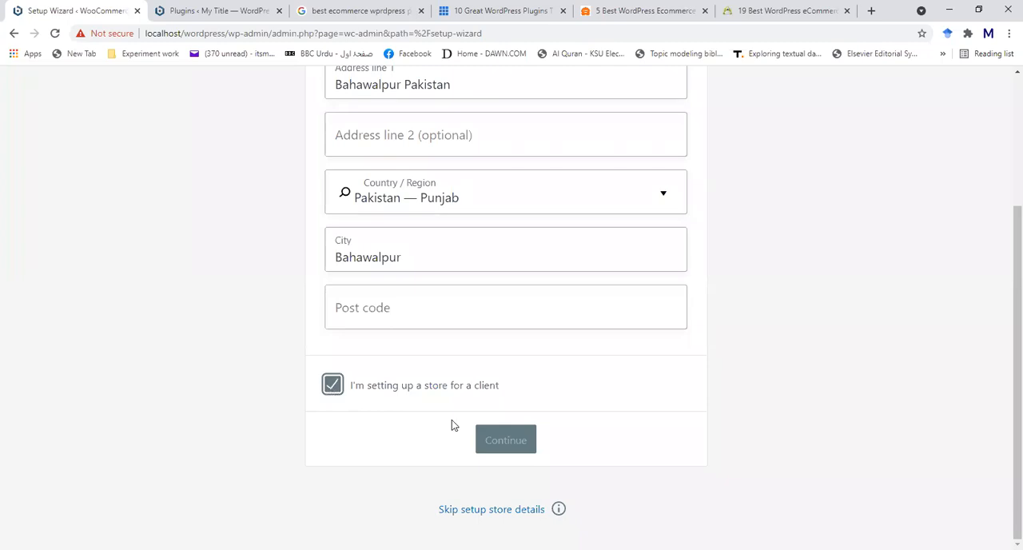
{"action": "left_click", "coordinate": [334, 387]}
{"action": "left_click", "coordinate": [499, 441]}
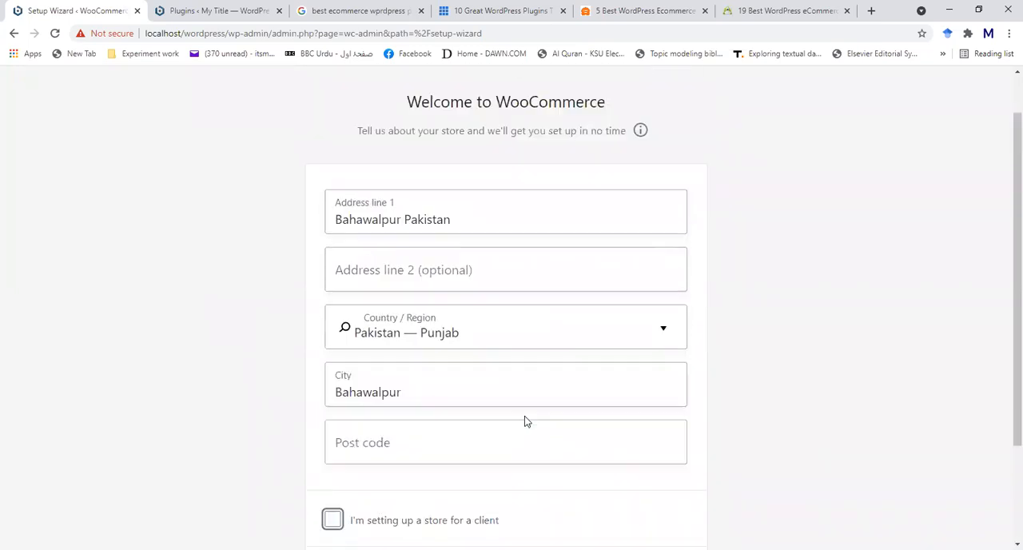
- Fill in the store's post code with the saved suggestion, continue past the store details and decline usage tracking
{"action": "scroll", "coordinate": [524, 416], "scroll_direction": "down", "scroll_amount": 3}
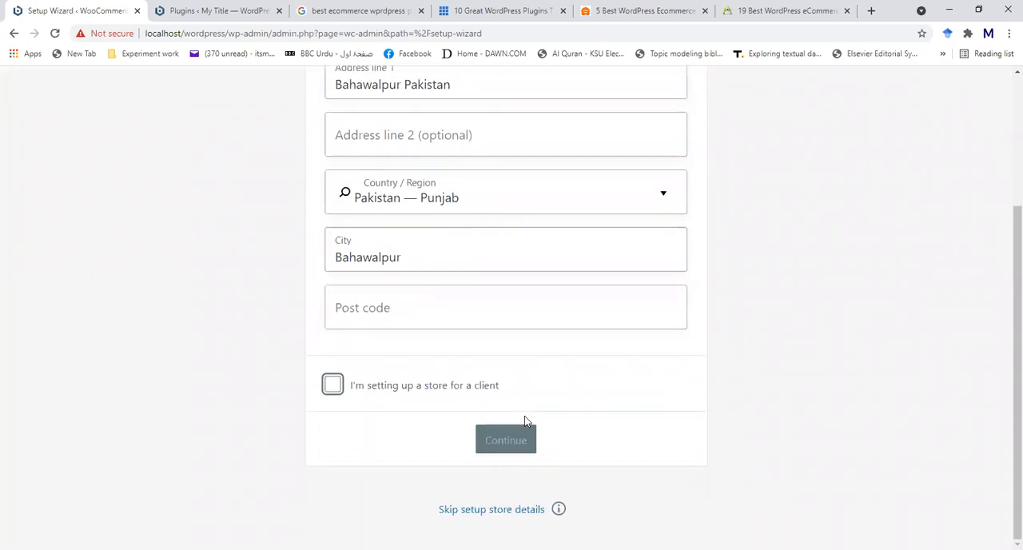
{"action": "left_click", "coordinate": [437, 310]}
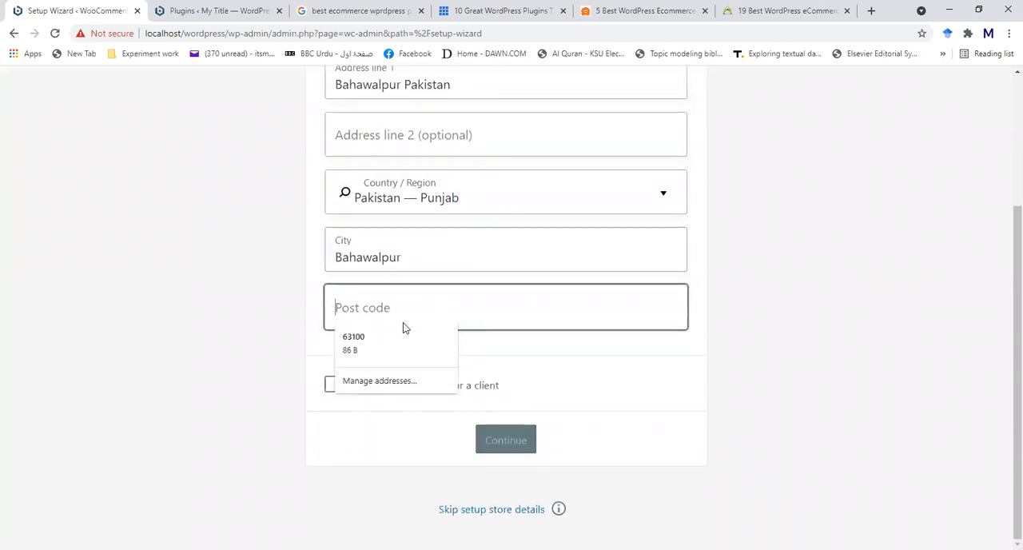
{"action": "left_click", "coordinate": [390, 339]}
{"action": "left_click", "coordinate": [510, 448]}
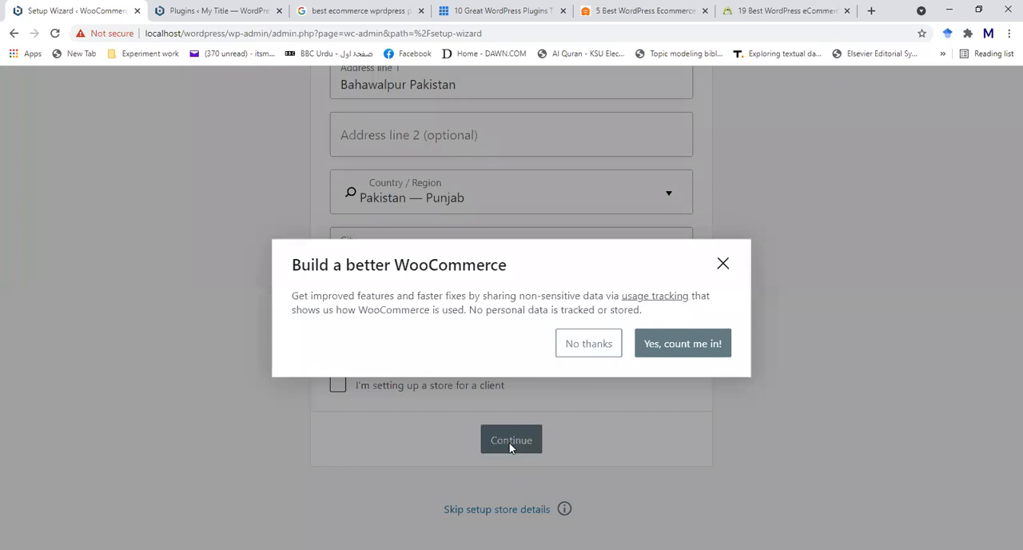
{"action": "left_click", "coordinate": [590, 349]}
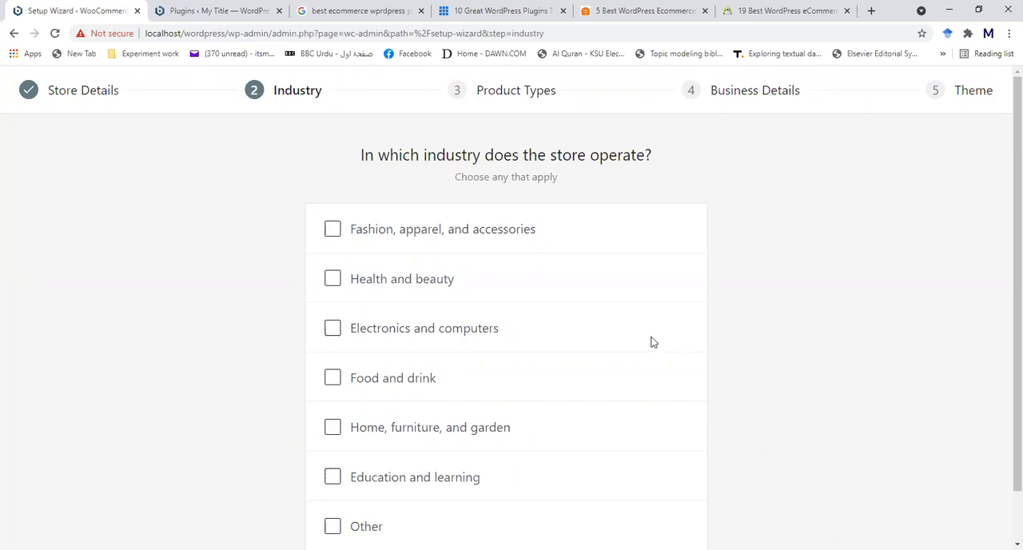
- Choose Fashion, apparel, and accessories as the store's industry, and continue with Physical products as the product type
{"action": "scroll", "coordinate": [651, 340], "scroll_direction": "down", "scroll_amount": 1}
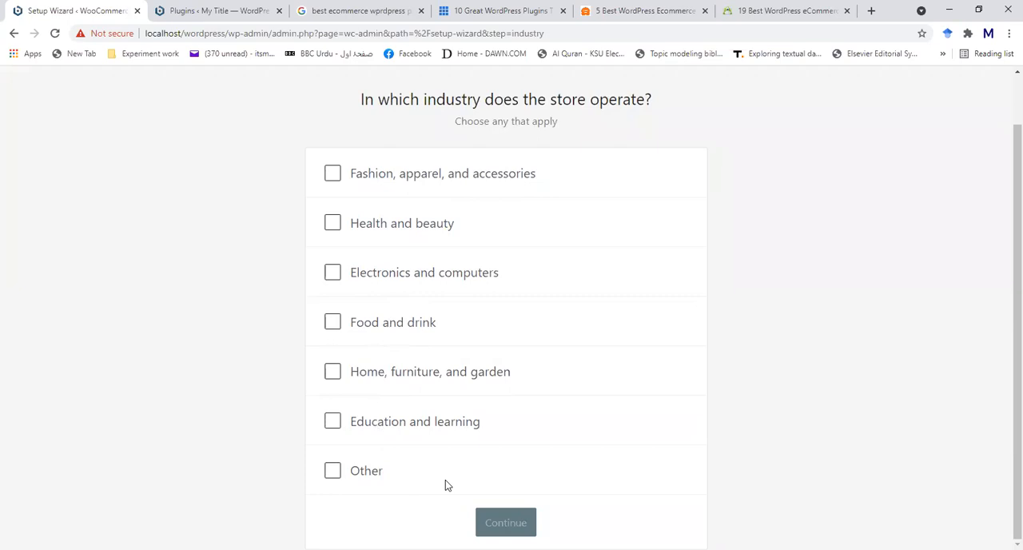
{"action": "left_click", "coordinate": [331, 175]}
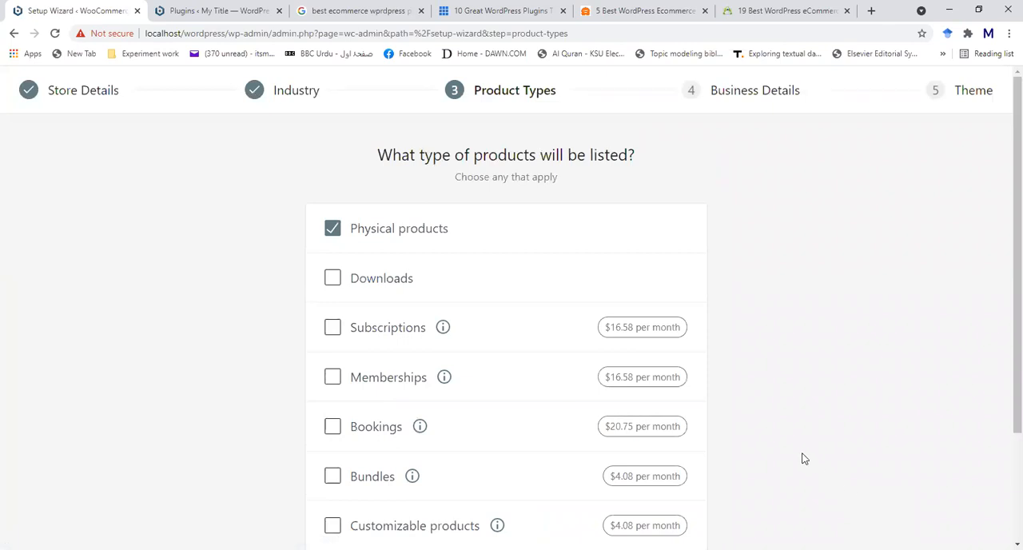
{"action": "scroll", "coordinate": [804, 459], "scroll_direction": "down", "scroll_amount": 2}
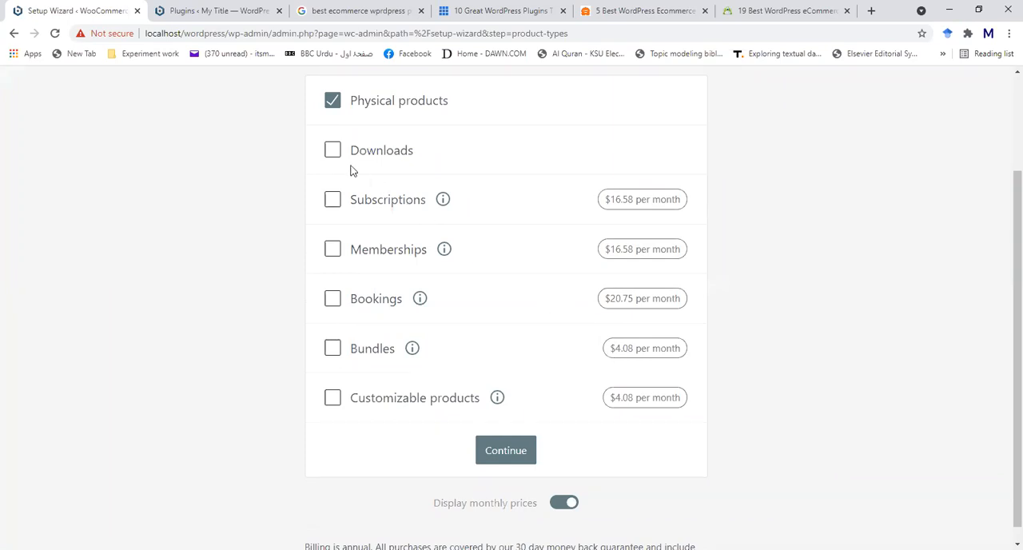
{"action": "left_click", "coordinate": [505, 450]}
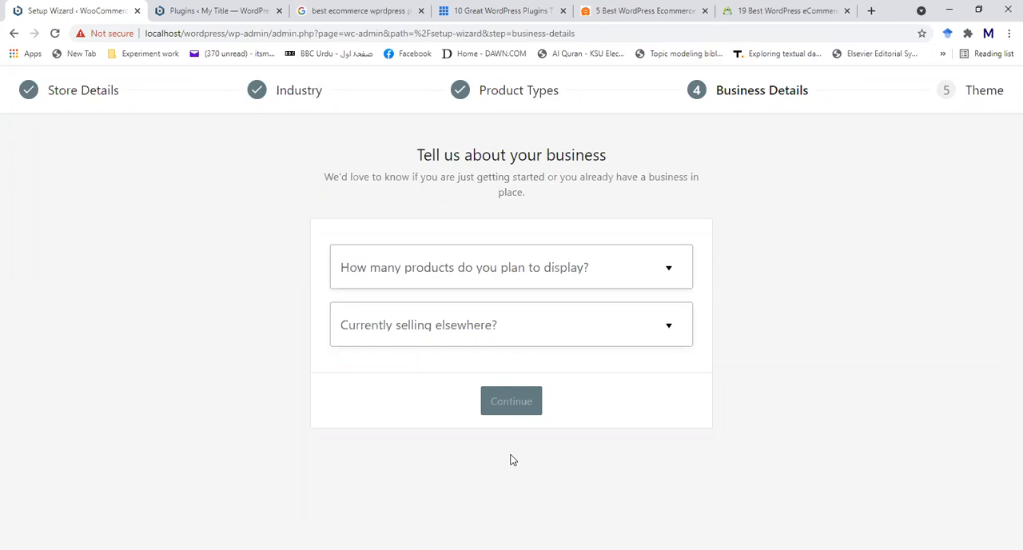
- Set the number of products planned for display to 1 - 10 and answer No to currently selling elsewhere
{"action": "left_click", "coordinate": [669, 269]}
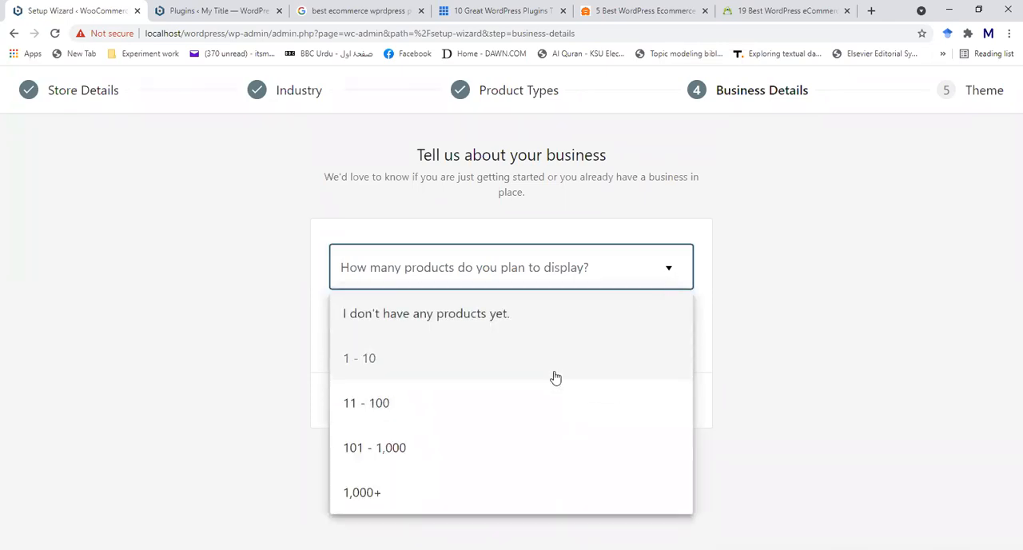
{"action": "left_click", "coordinate": [553, 370]}
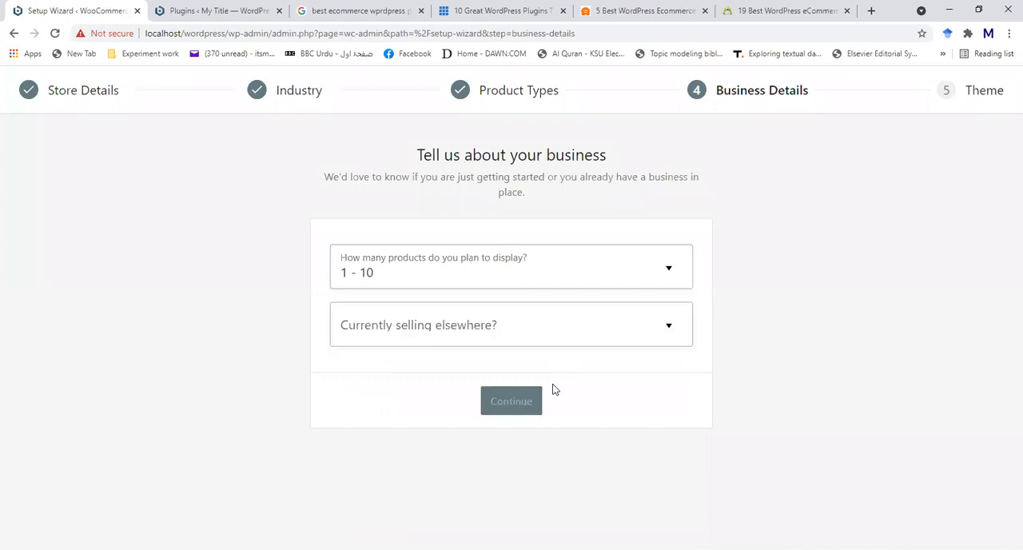
{"action": "left_click", "coordinate": [660, 331]}
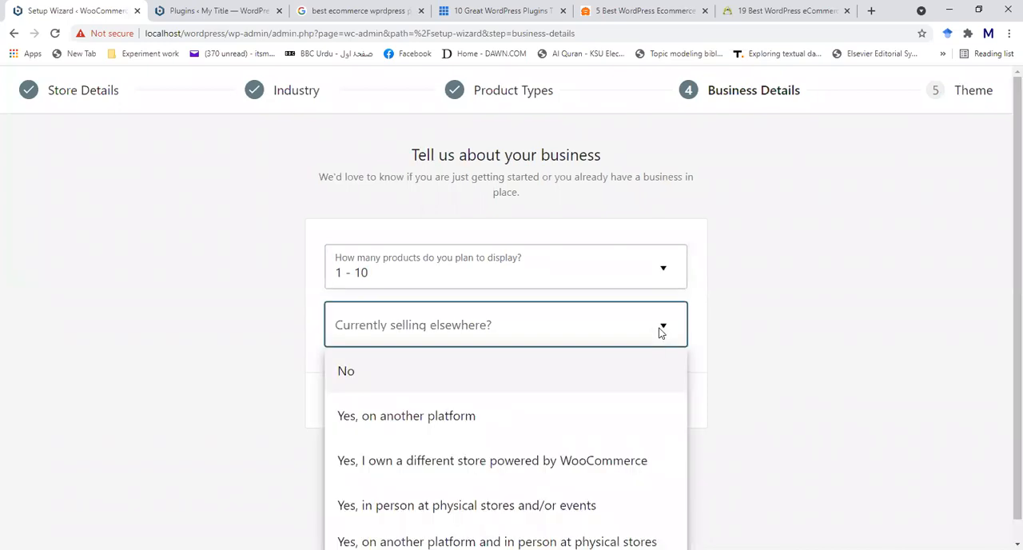
{"action": "left_click", "coordinate": [602, 388]}
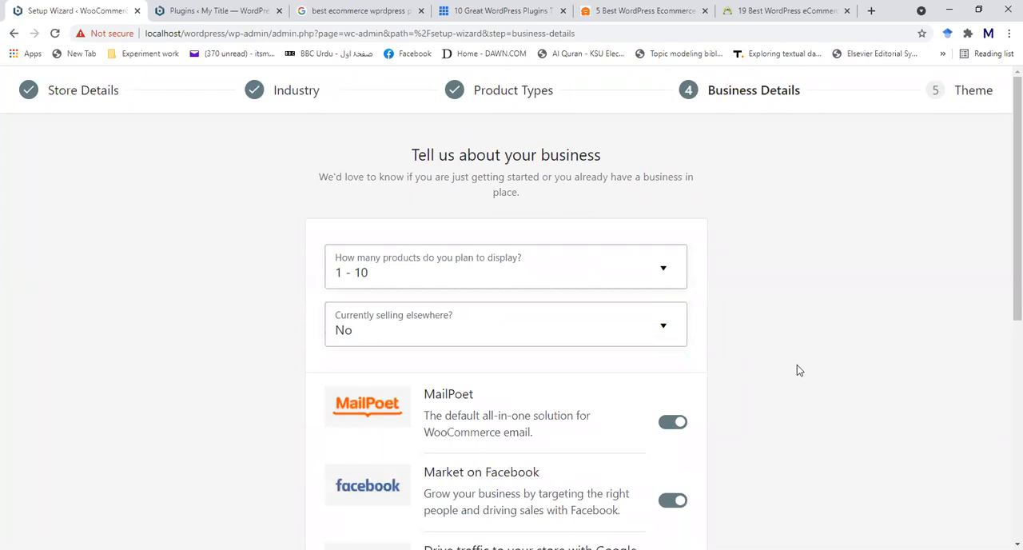
- Review the suggested free add-ons and turn off Google Ads, Market on Facebook and Mailchimp
{"action": "scroll", "coordinate": [812, 386], "scroll_direction": "down", "scroll_amount": 1}
{"action": "scroll", "coordinate": [813, 387], "scroll_direction": "down", "scroll_amount": 2}
{"action": "scroll", "coordinate": [813, 387], "scroll_direction": "down", "scroll_amount": 3}
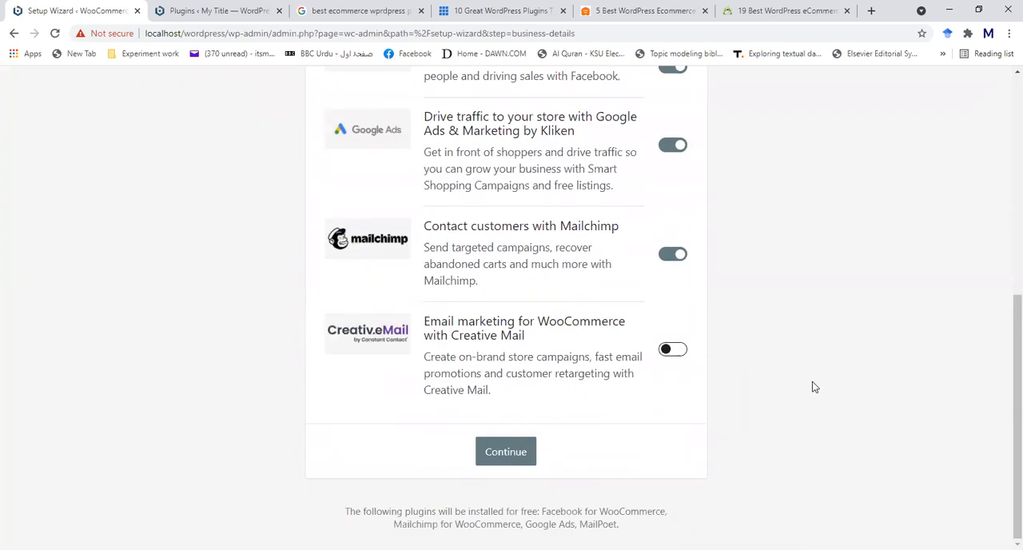
{"action": "scroll", "coordinate": [812, 386], "scroll_direction": "up", "scroll_amount": 3}
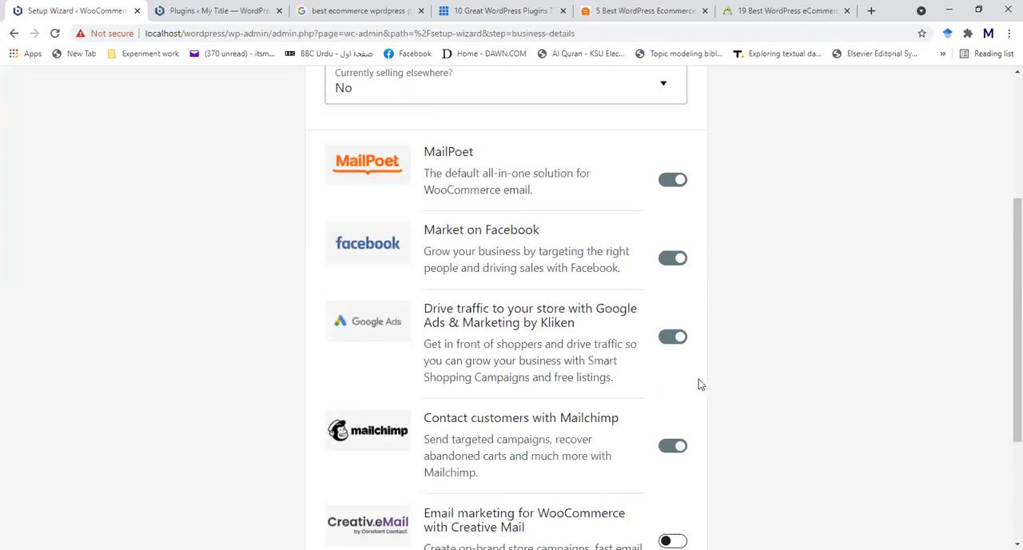
{"action": "left_click", "coordinate": [669, 338]}
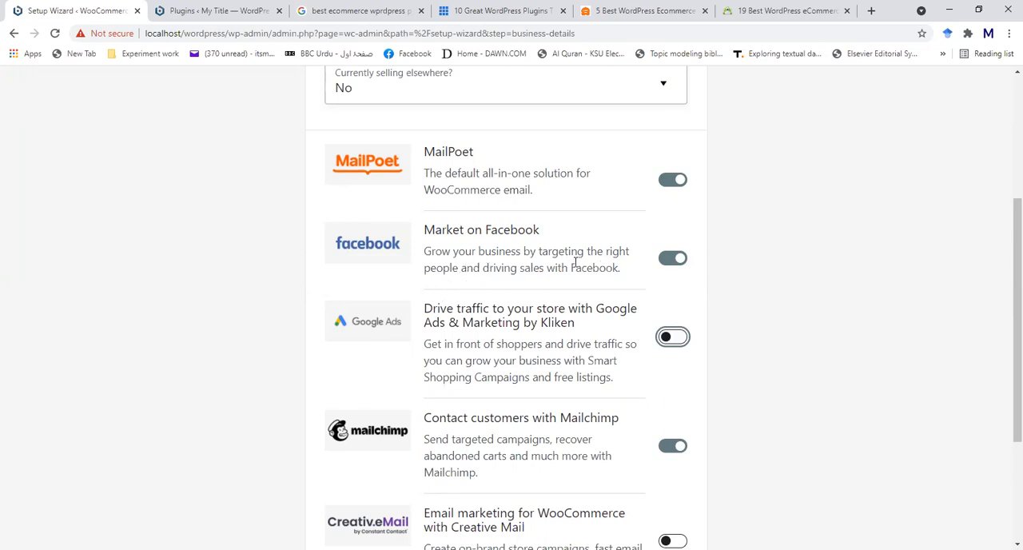
{"action": "left_click", "coordinate": [667, 265]}
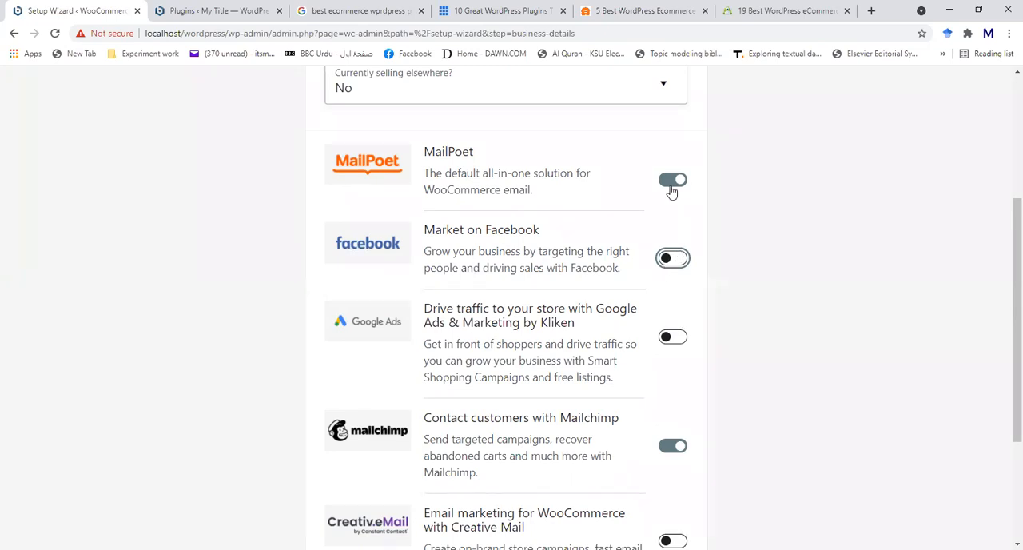
{"action": "scroll", "coordinate": [676, 342], "scroll_direction": "down", "scroll_amount": 1}
{"action": "scroll", "coordinate": [679, 343], "scroll_direction": "down", "scroll_amount": 2}
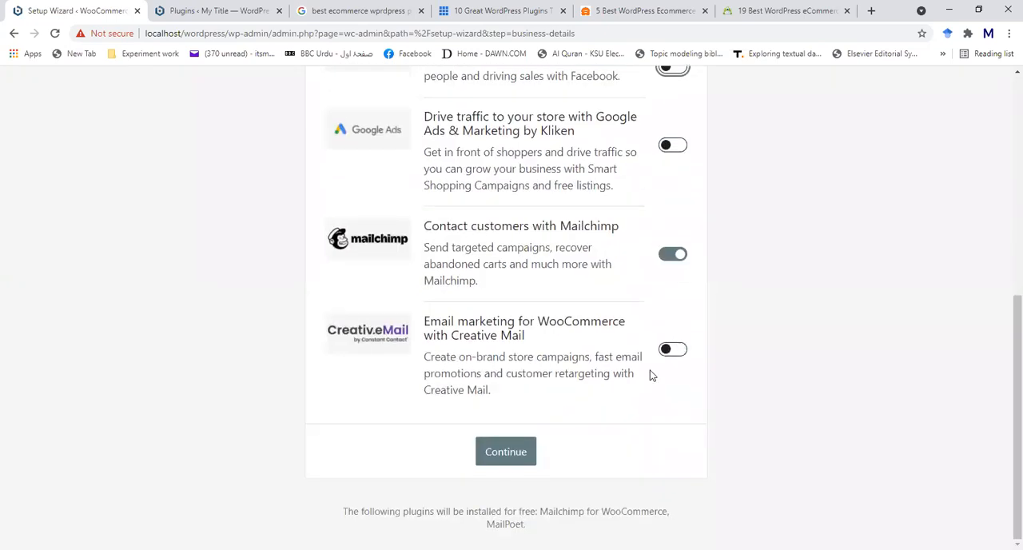
{"action": "left_click", "coordinate": [670, 255]}
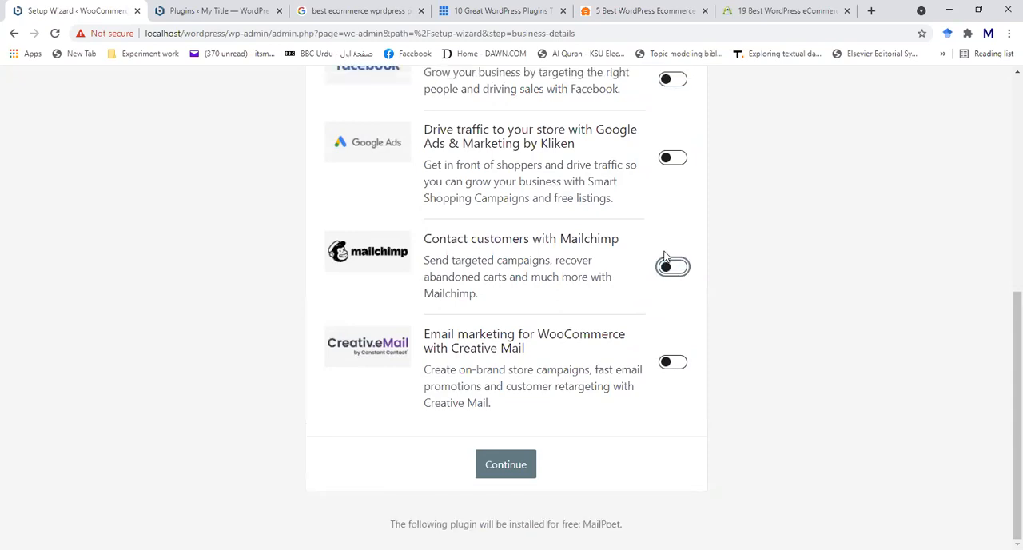
- Turn Market on Facebook back on and continue to install the Facebook for WooCommerce and MailPoet plugins
{"action": "scroll", "coordinate": [666, 258], "scroll_direction": "up", "scroll_amount": 2}
{"action": "left_click", "coordinate": [680, 212]}
{"action": "scroll", "coordinate": [659, 296], "scroll_direction": "down", "scroll_amount": 2}
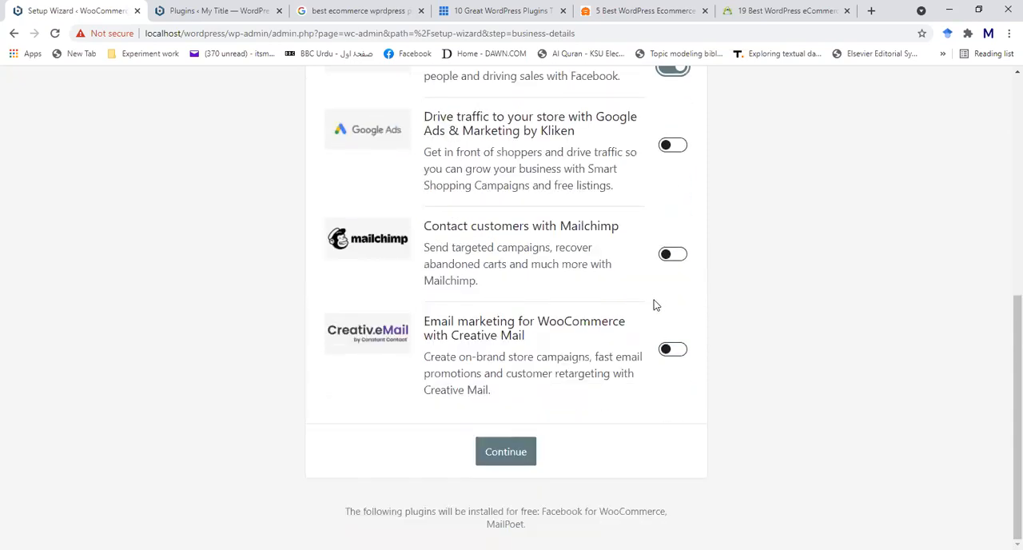
{"action": "left_click", "coordinate": [502, 445]}
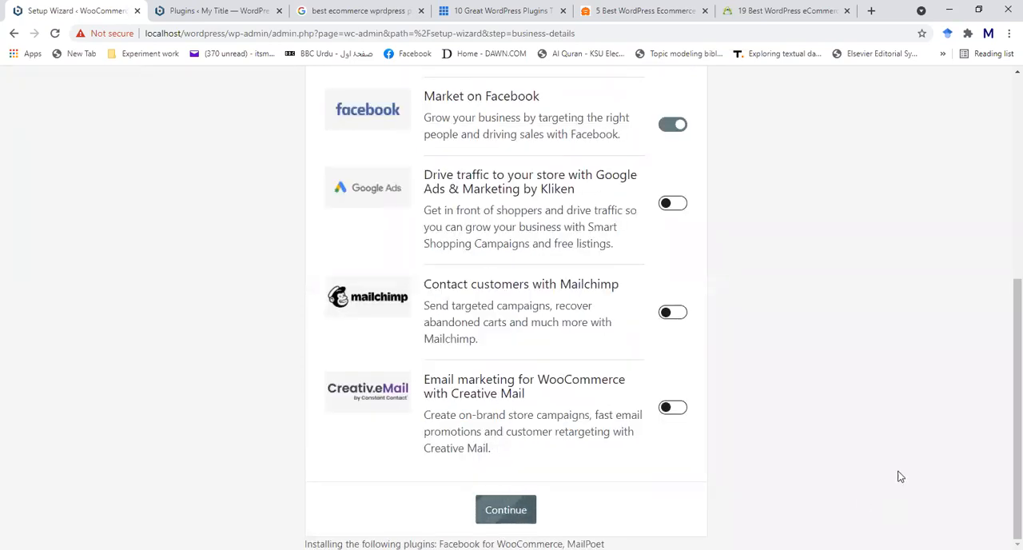
{"action": "scroll", "coordinate": [920, 365], "scroll_direction": "up", "scroll_amount": 5}
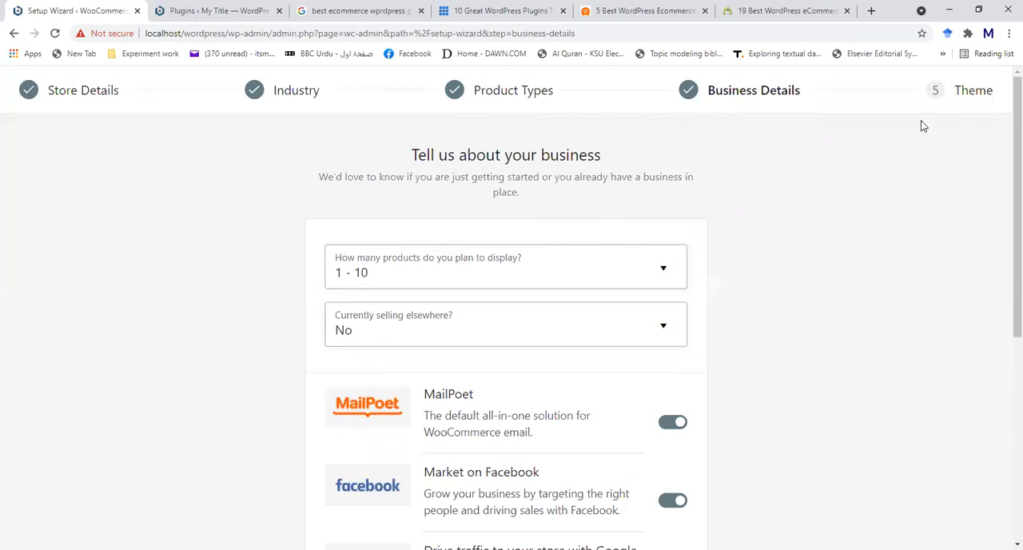
{"action": "scroll", "coordinate": [923, 126], "scroll_direction": "down", "scroll_amount": 5}
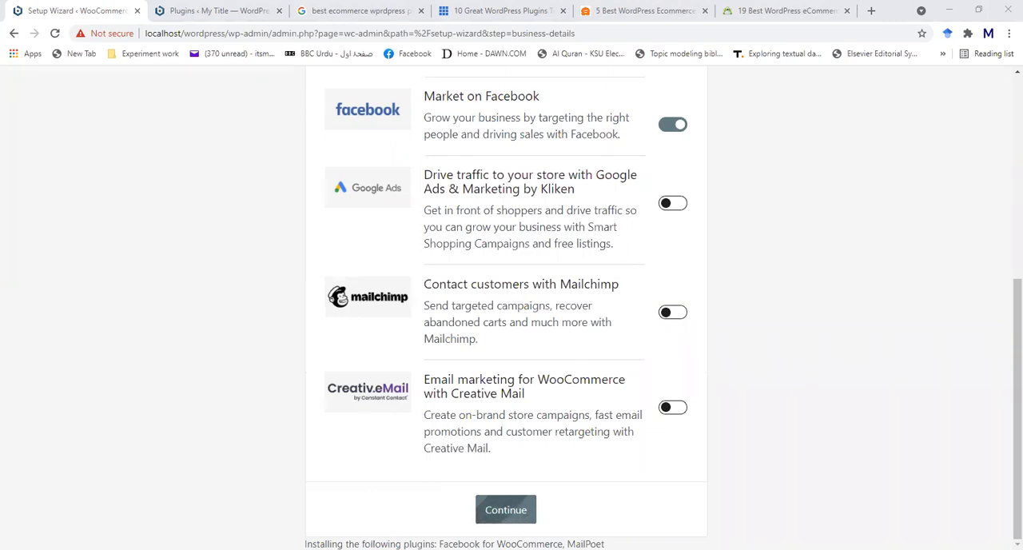
{"action": "scroll", "coordinate": [822, 336], "scroll_direction": "up", "scroll_amount": 2}
{"action": "scroll", "coordinate": [822, 335], "scroll_direction": "down", "scroll_amount": 2}
{"action": "scroll", "coordinate": [490, 326], "scroll_direction": "up", "scroll_amount": 5}
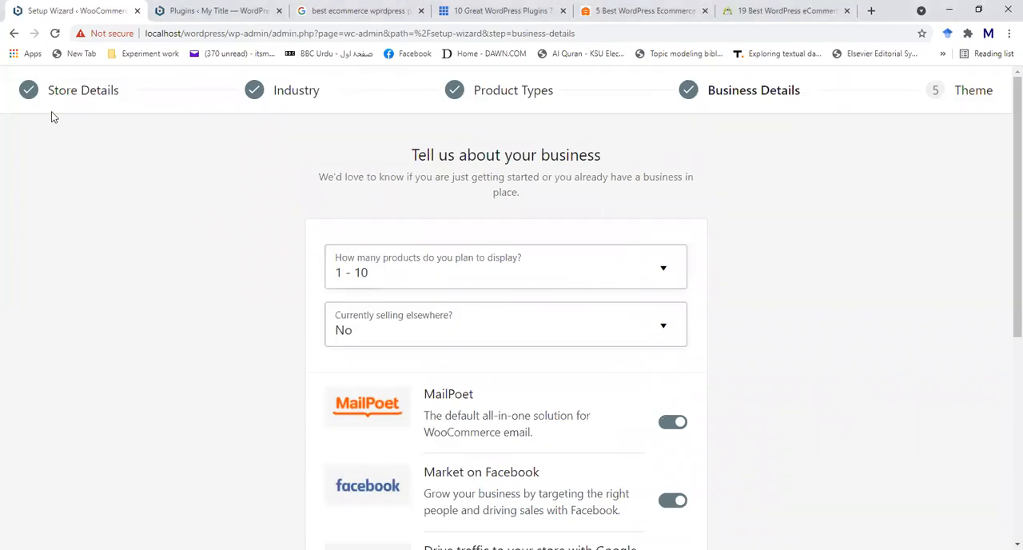
- Check the site's connection security information, close it and return to the business details
{"action": "left_click", "coordinate": [104, 36]}
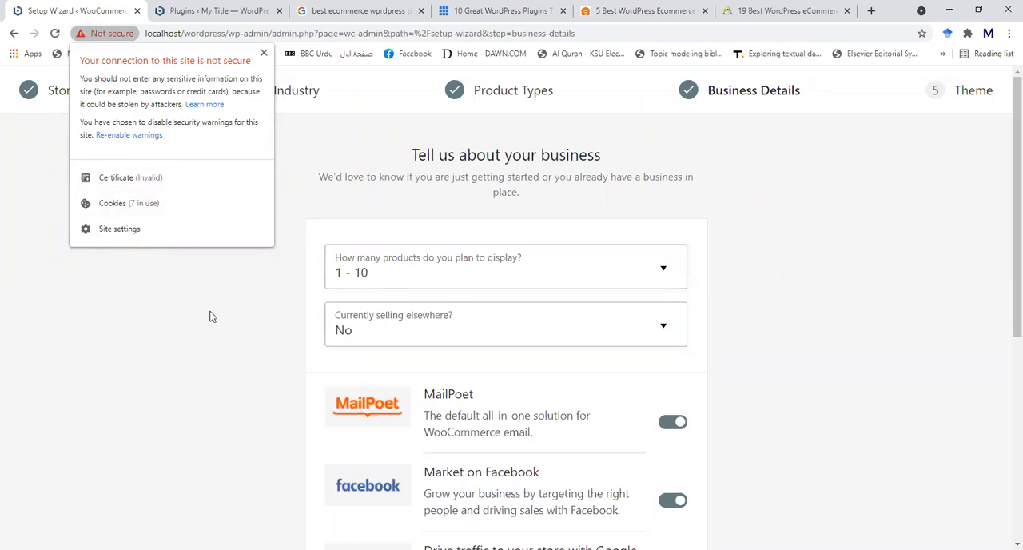
{"action": "left_click", "coordinate": [265, 54]}
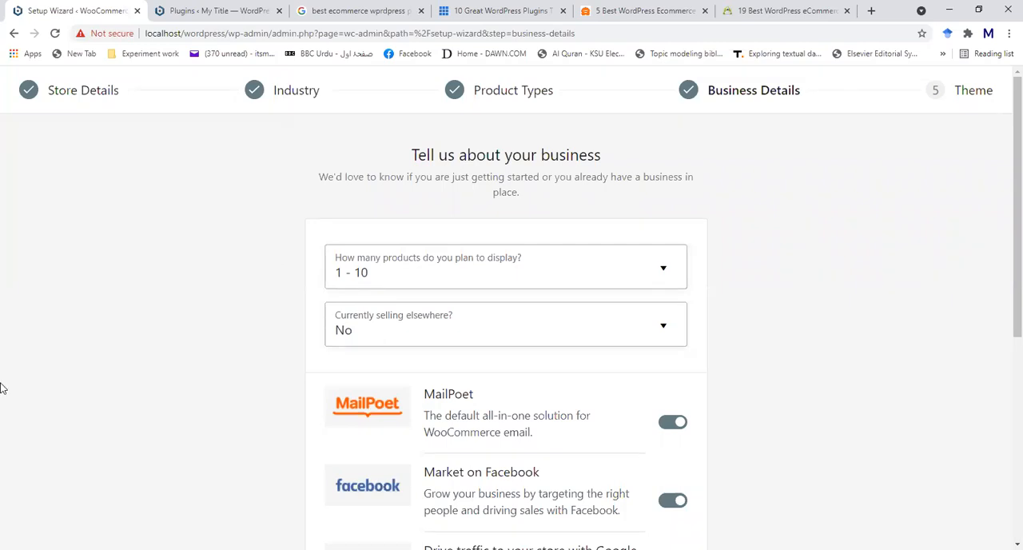
{"action": "scroll", "coordinate": [276, 357], "scroll_direction": "down", "scroll_amount": 5}
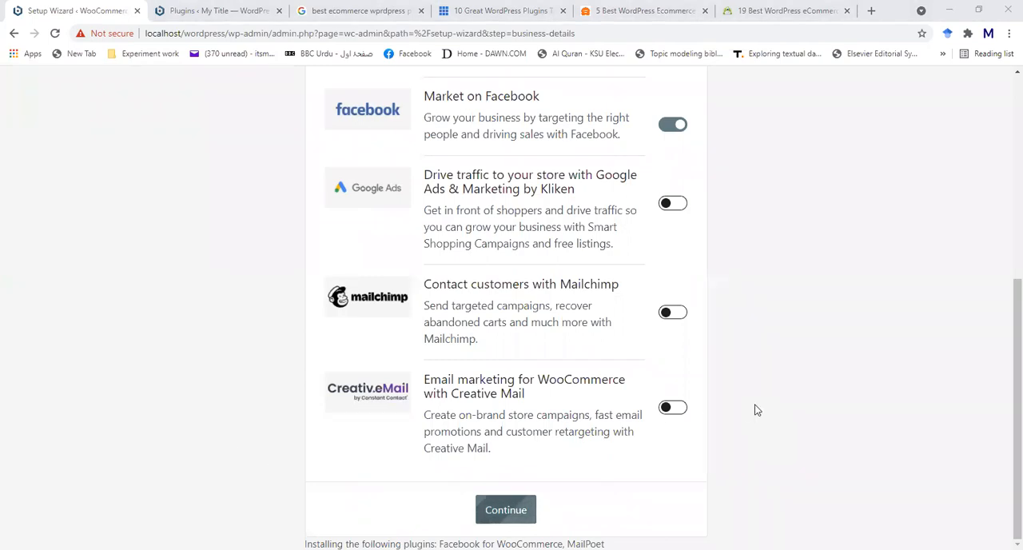
{"action": "scroll", "coordinate": [757, 410], "scroll_direction": "up", "scroll_amount": 3}
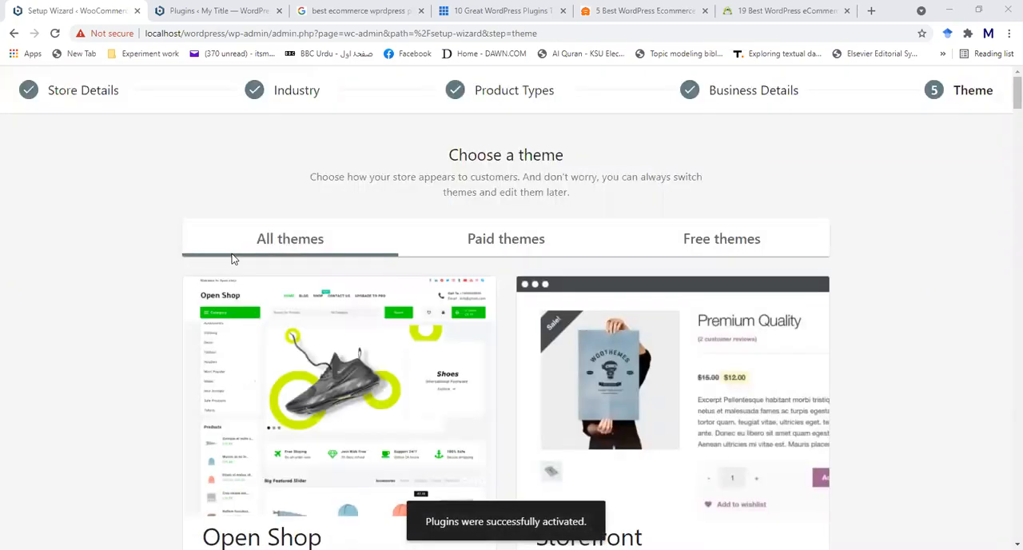
- Examine the free and paid themes offered for the store, comparing their previews and yearly prices
{"action": "scroll", "coordinate": [923, 377], "scroll_direction": "down", "scroll_amount": 3}
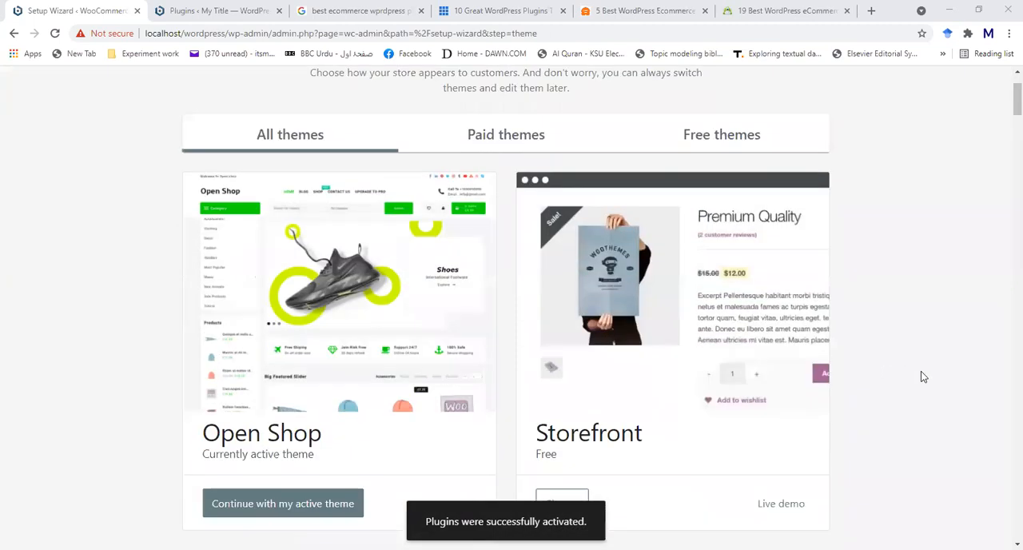
{"action": "scroll", "coordinate": [923, 376], "scroll_direction": "down", "scroll_amount": 9}
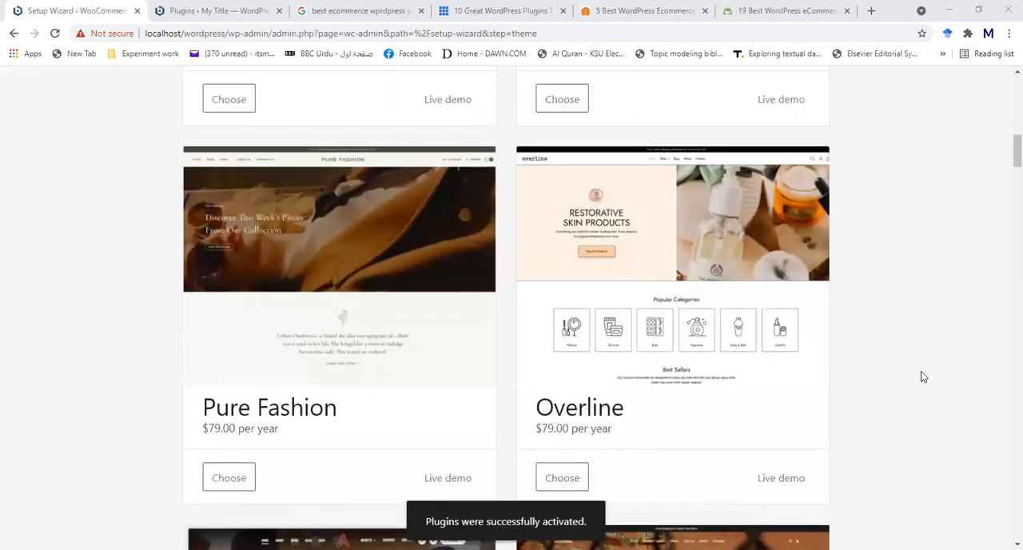
{"action": "scroll", "coordinate": [923, 377], "scroll_direction": "up", "scroll_amount": 4}
{"action": "scroll", "coordinate": [924, 377], "scroll_direction": "up", "scroll_amount": 7}
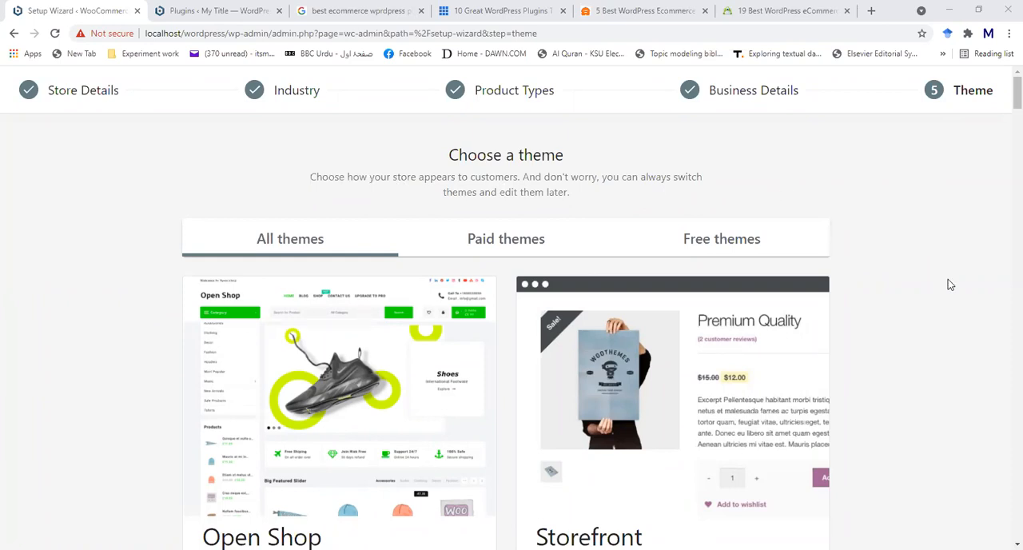
{"action": "scroll", "coordinate": [949, 281], "scroll_direction": "down", "scroll_amount": 4}
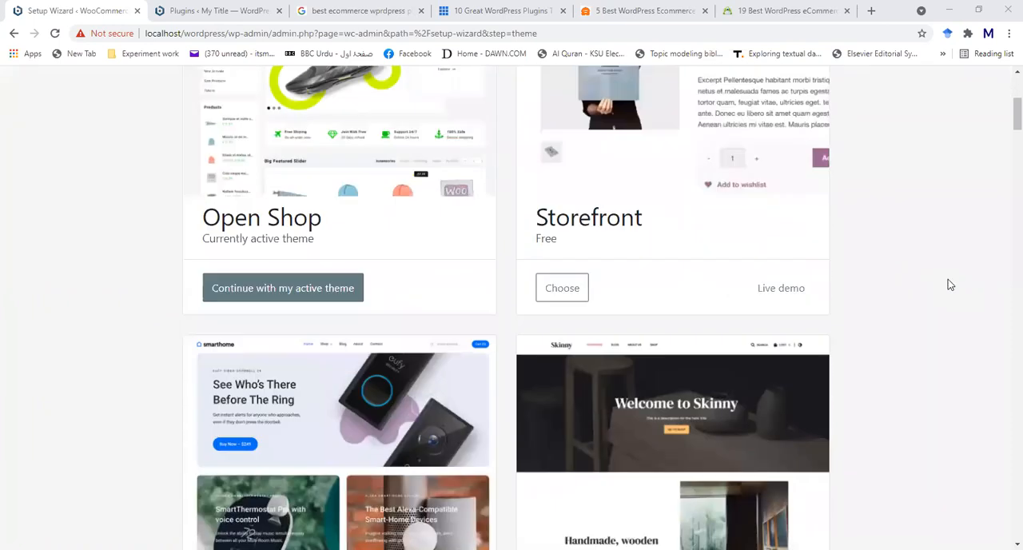
{"action": "scroll", "coordinate": [948, 284], "scroll_direction": "down", "scroll_amount": 5}
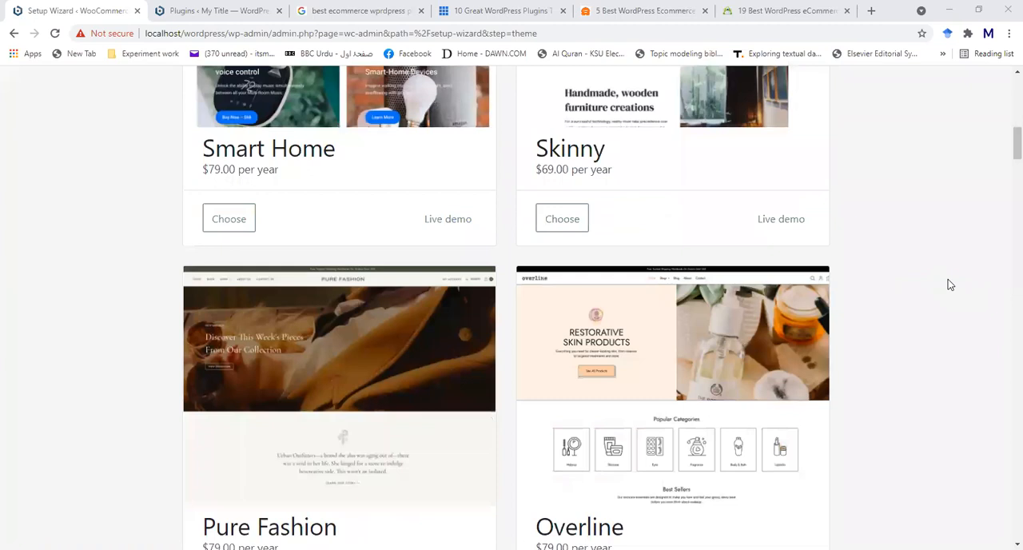
{"action": "scroll", "coordinate": [949, 284], "scroll_direction": "down", "scroll_amount": 5}
{"action": "scroll", "coordinate": [949, 284], "scroll_direction": "up", "scroll_amount": 5}
{"action": "scroll", "coordinate": [948, 279], "scroll_direction": "up", "scroll_amount": 8}
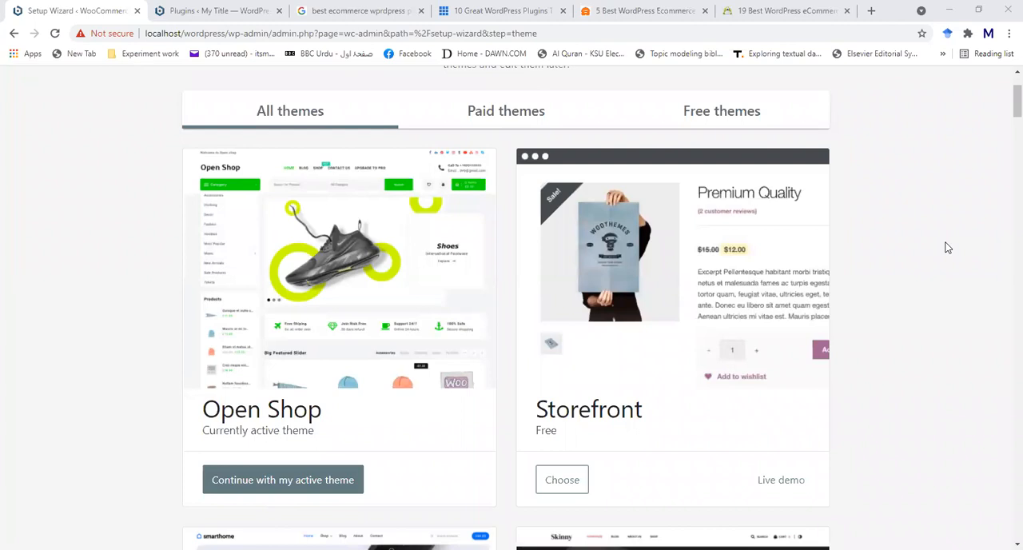
{"action": "scroll", "coordinate": [754, 312], "scroll_direction": "down", "scroll_amount": 4}
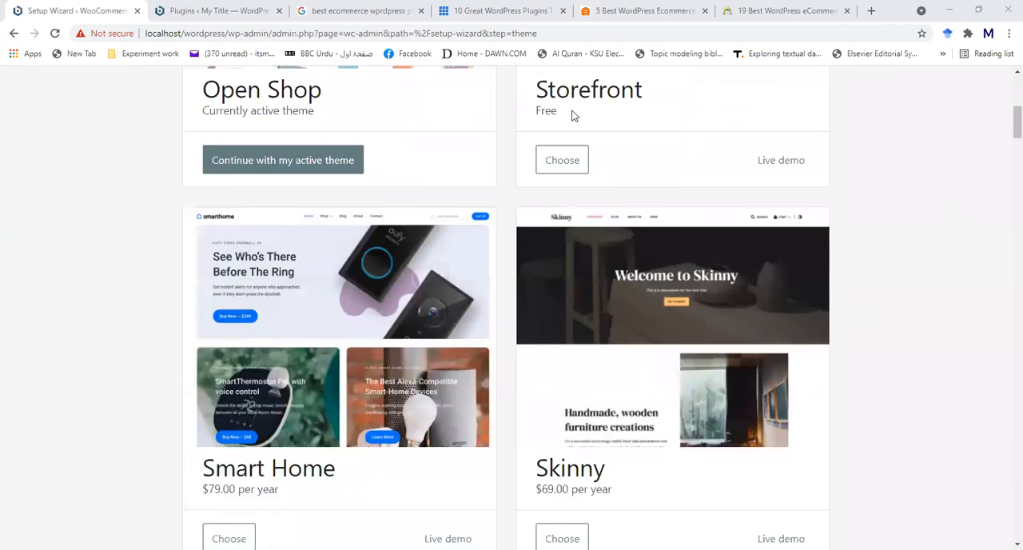
{"action": "scroll", "coordinate": [596, 192], "scroll_direction": "up", "scroll_amount": 1}
{"action": "scroll", "coordinate": [549, 189], "scroll_direction": "down", "scroll_amount": 2}
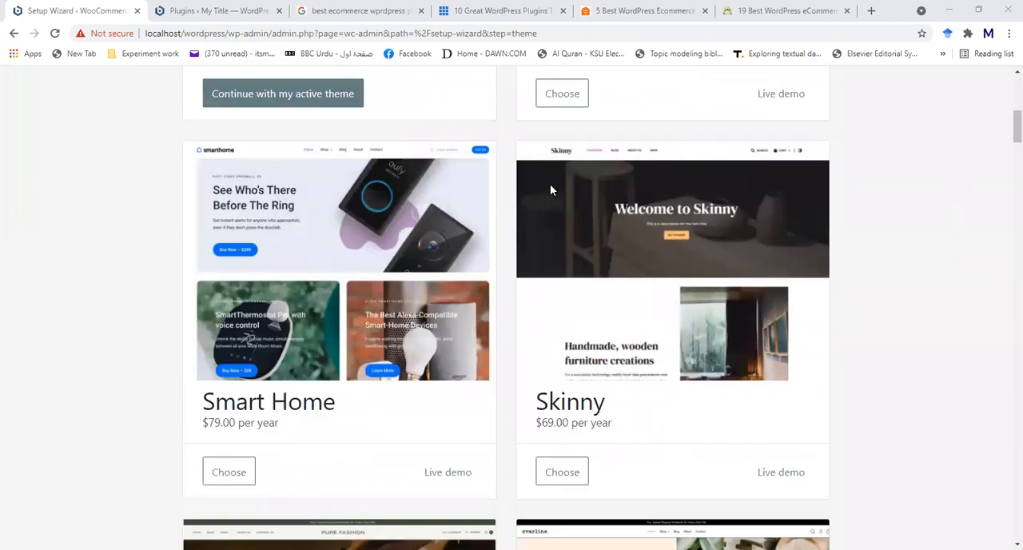
- Browse the remaining store themes and continue with the currently active Open Shop theme
{"action": "scroll", "coordinate": [550, 189], "scroll_direction": "down", "scroll_amount": 1}
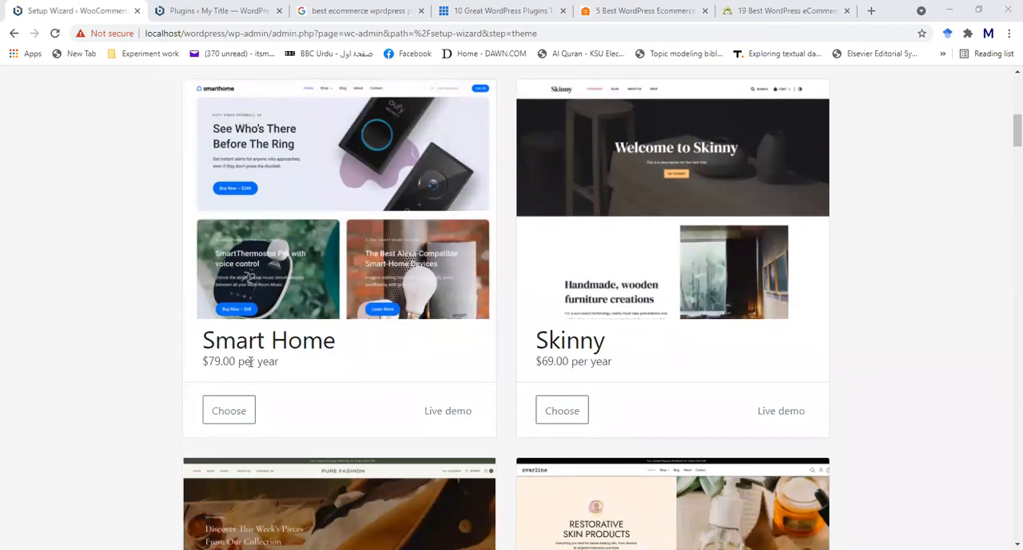
{"action": "scroll", "coordinate": [250, 362], "scroll_direction": "down", "scroll_amount": 5}
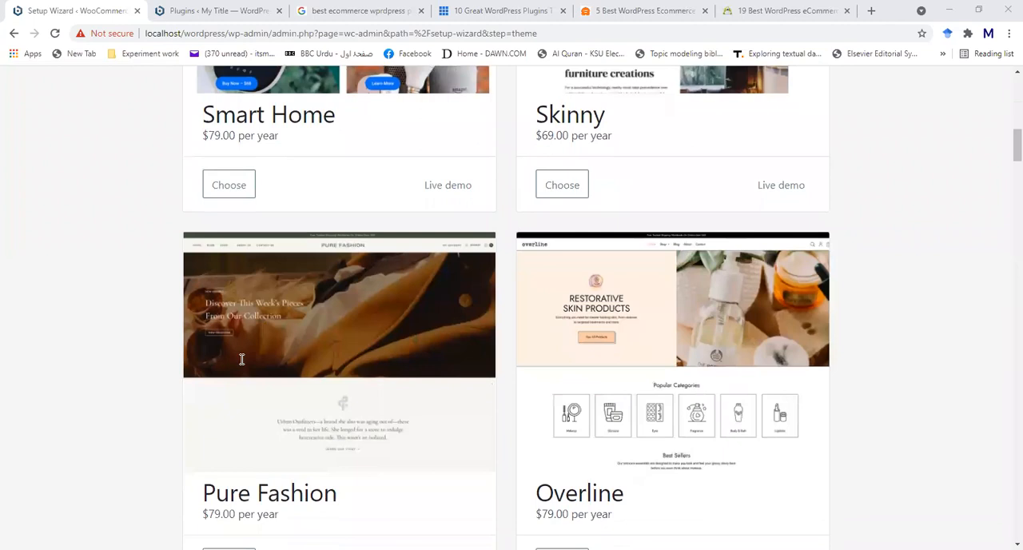
{"action": "scroll", "coordinate": [157, 367], "scroll_direction": "down", "scroll_amount": 2}
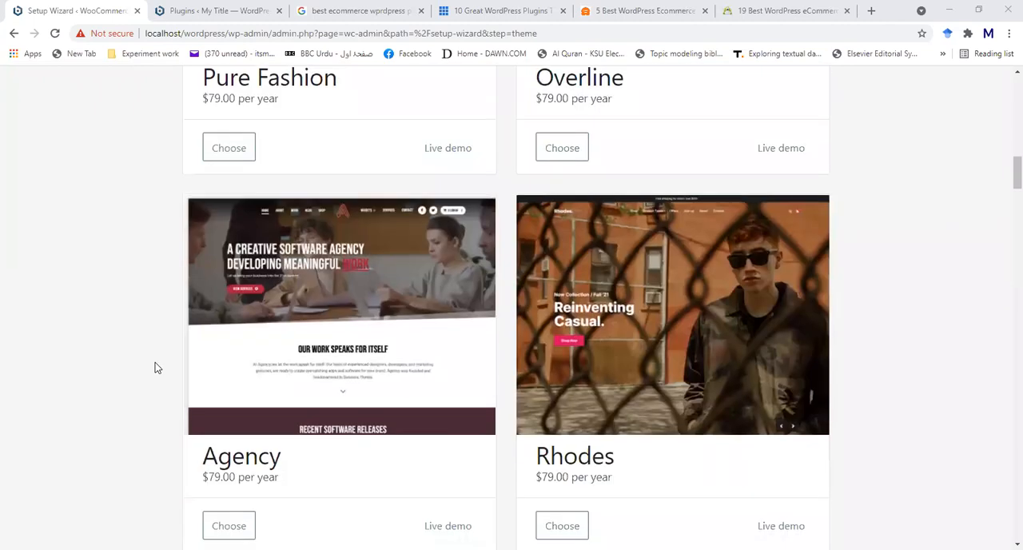
{"action": "scroll", "coordinate": [157, 367], "scroll_direction": "down", "scroll_amount": 4}
{"action": "scroll", "coordinate": [157, 367], "scroll_direction": "down", "scroll_amount": 2}
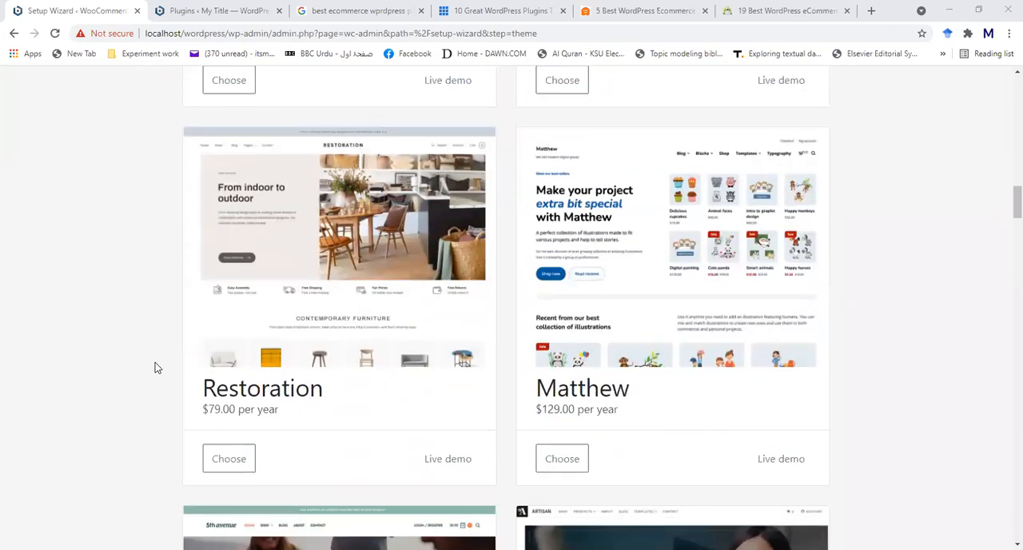
{"action": "scroll", "coordinate": [158, 367], "scroll_direction": "up", "scroll_amount": 15}
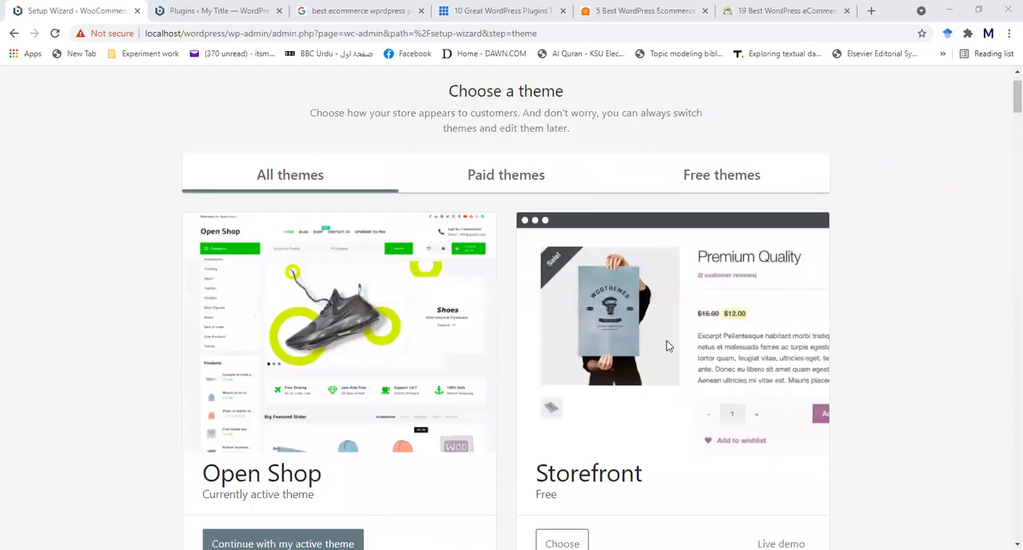
{"action": "scroll", "coordinate": [274, 382], "scroll_direction": "down", "scroll_amount": 2}
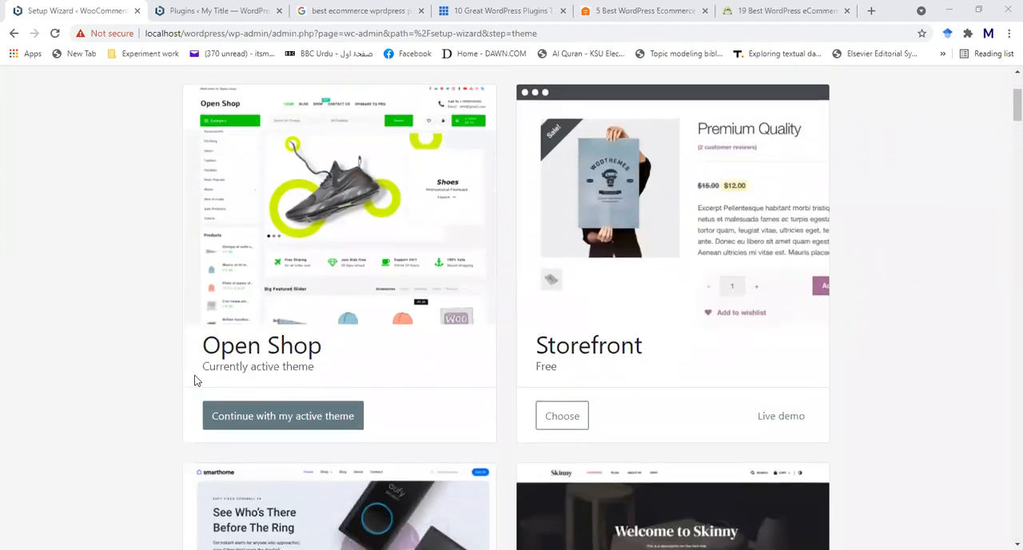
{"action": "left_click", "coordinate": [270, 422]}
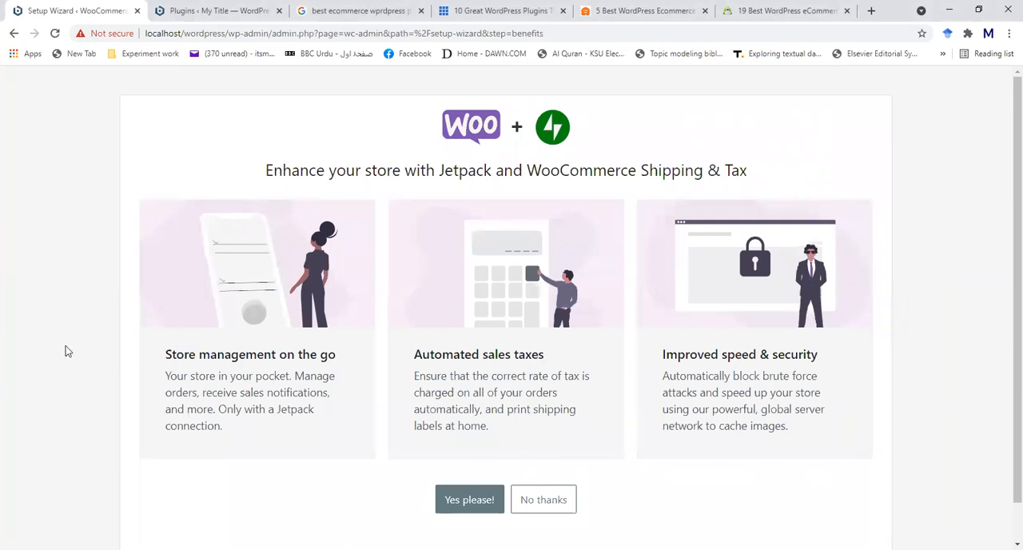
- Decline the Jetpack and WooCommerce Shipping & Tax offer, go through the store welcome introduction and close it
{"action": "scroll", "coordinate": [585, 364], "scroll_direction": "down", "scroll_amount": 1}
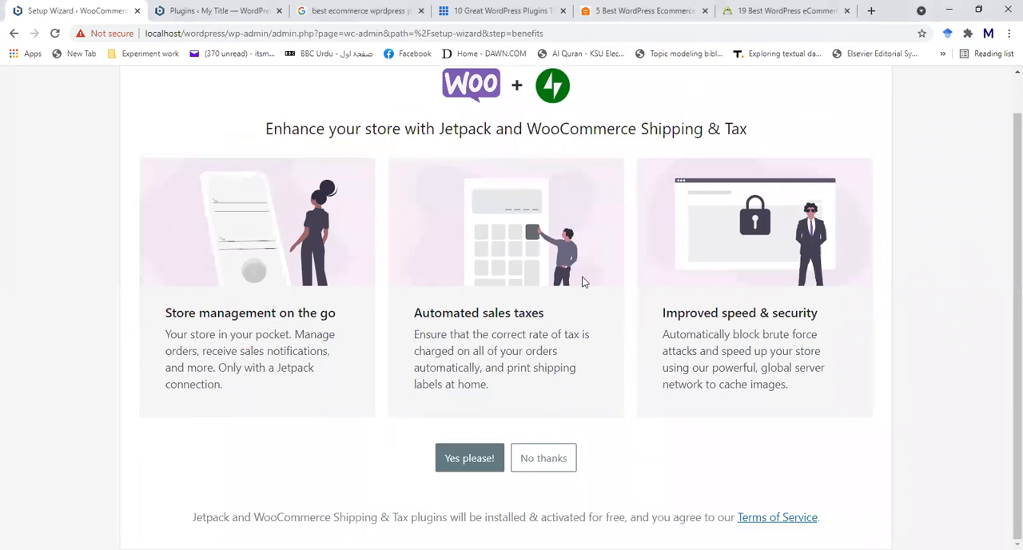
{"action": "left_click", "coordinate": [535, 459]}
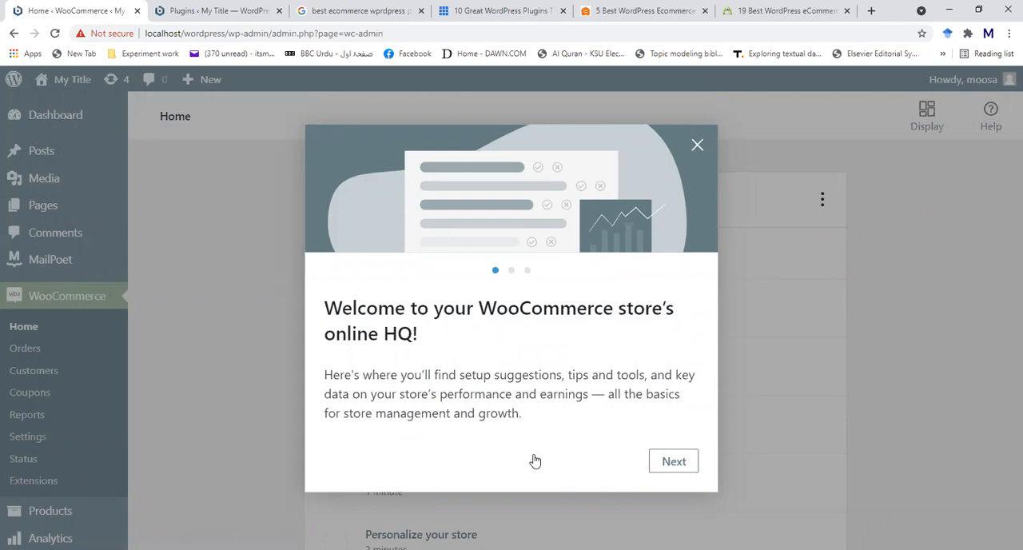
{"action": "left_click", "coordinate": [673, 472]}
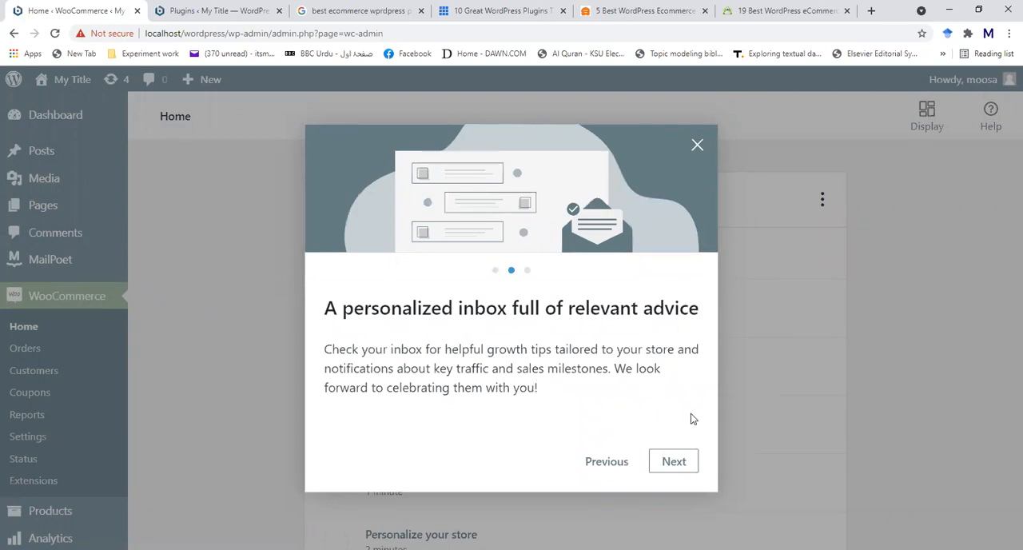
{"action": "left_click", "coordinate": [672, 464]}
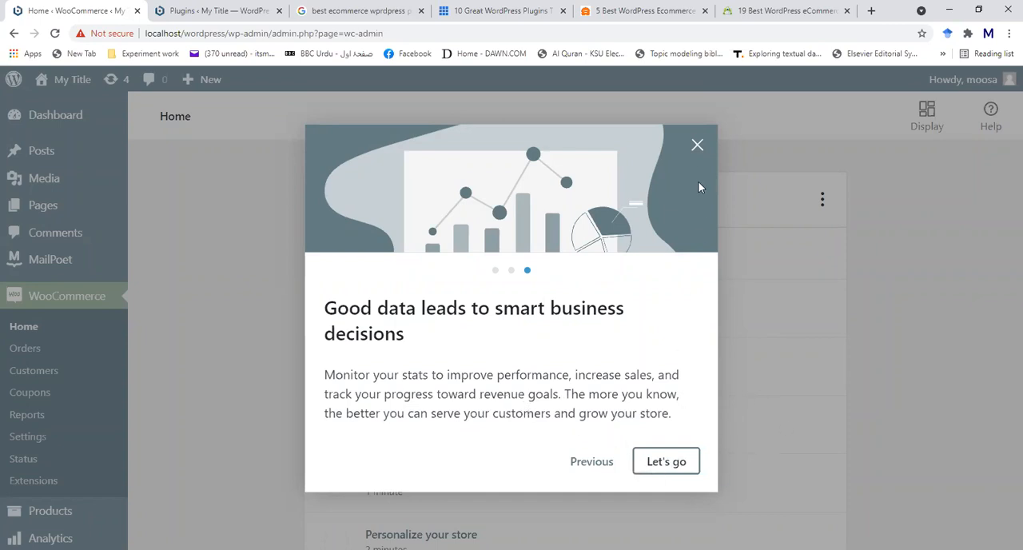
{"action": "left_click", "coordinate": [697, 147]}
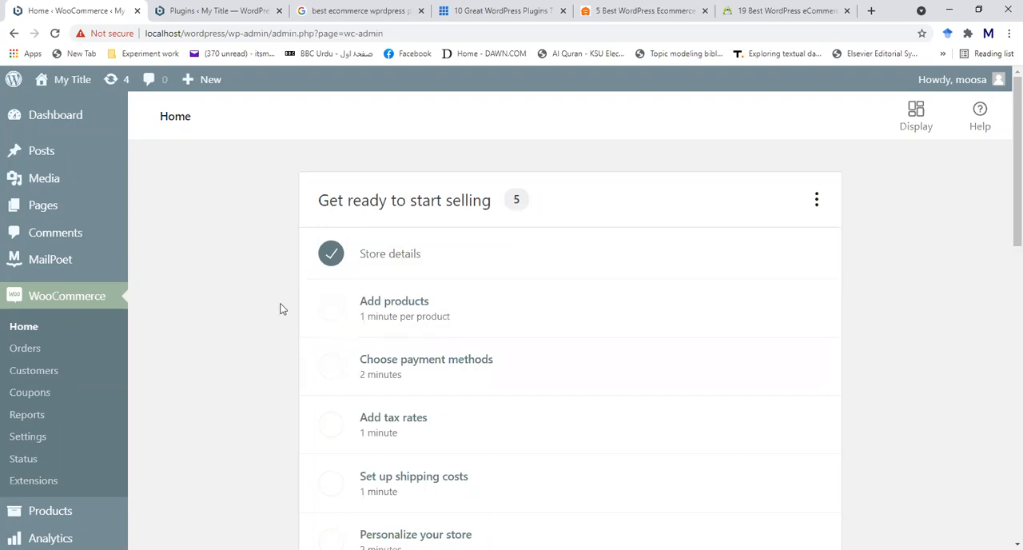
- Examine the WooCommerce home page's selling checklist, the sign-up and connection notices, and the stats overview
{"action": "scroll", "coordinate": [279, 309], "scroll_direction": "down", "scroll_amount": 2}
{"action": "scroll", "coordinate": [279, 308], "scroll_direction": "up", "scroll_amount": 2}
{"action": "scroll", "coordinate": [313, 411], "scroll_direction": "down", "scroll_amount": 1}
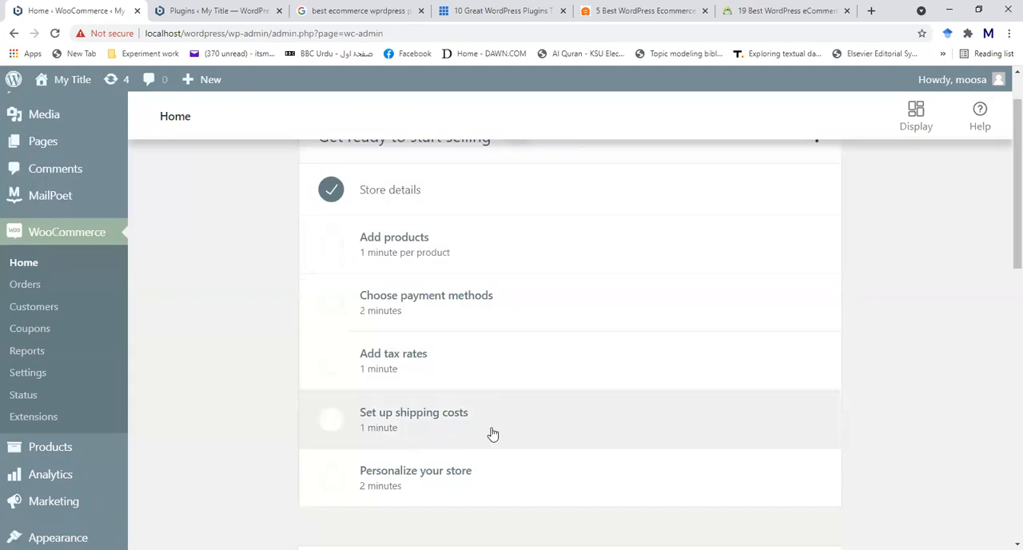
{"action": "scroll", "coordinate": [492, 434], "scroll_direction": "down", "scroll_amount": 2}
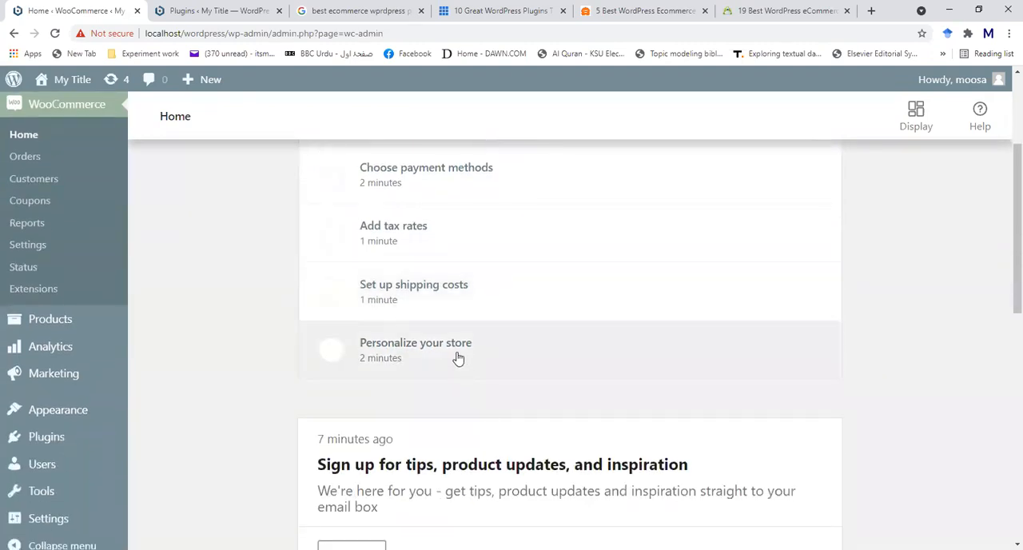
{"action": "scroll", "coordinate": [457, 359], "scroll_direction": "up", "scroll_amount": 3}
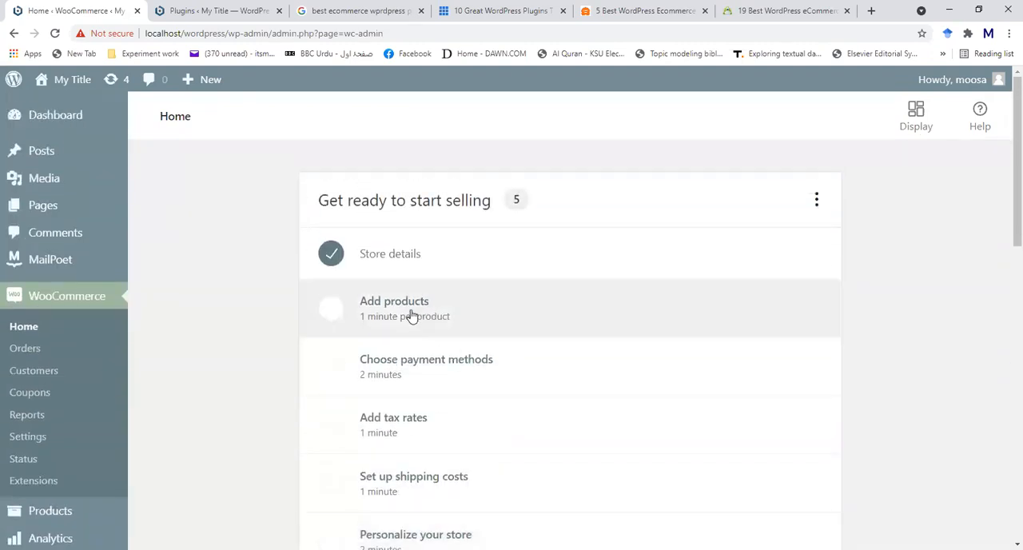
{"action": "scroll", "coordinate": [441, 324], "scroll_direction": "down", "scroll_amount": 5}
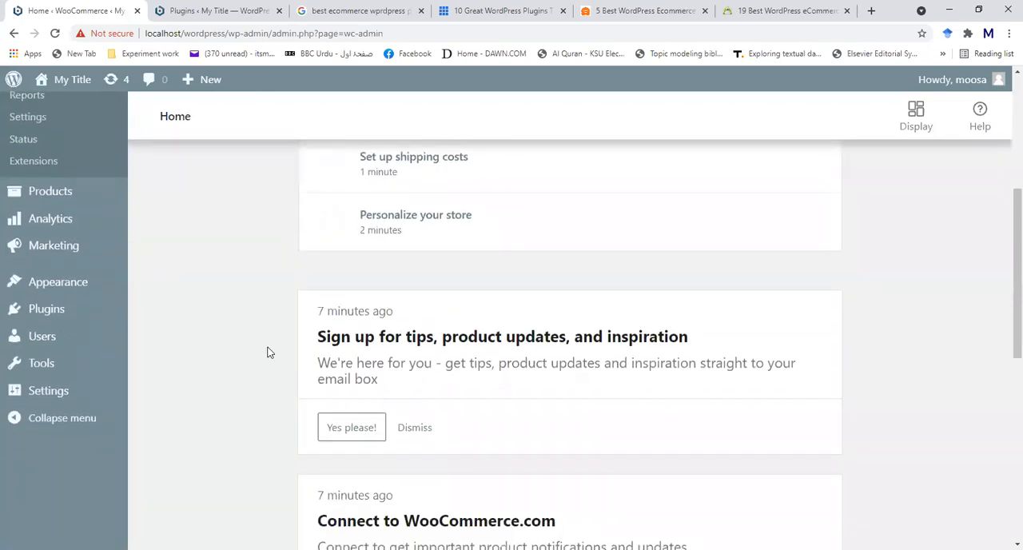
{"action": "scroll", "coordinate": [268, 353], "scroll_direction": "down", "scroll_amount": 2}
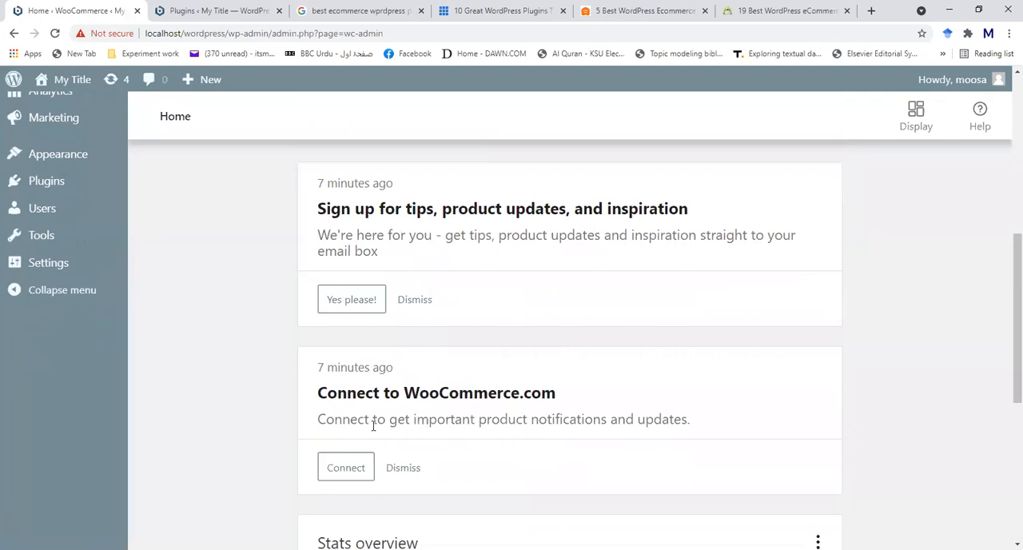
{"action": "scroll", "coordinate": [299, 422], "scroll_direction": "down", "scroll_amount": 3}
{"action": "scroll", "coordinate": [280, 416], "scroll_direction": "down", "scroll_amount": 3}
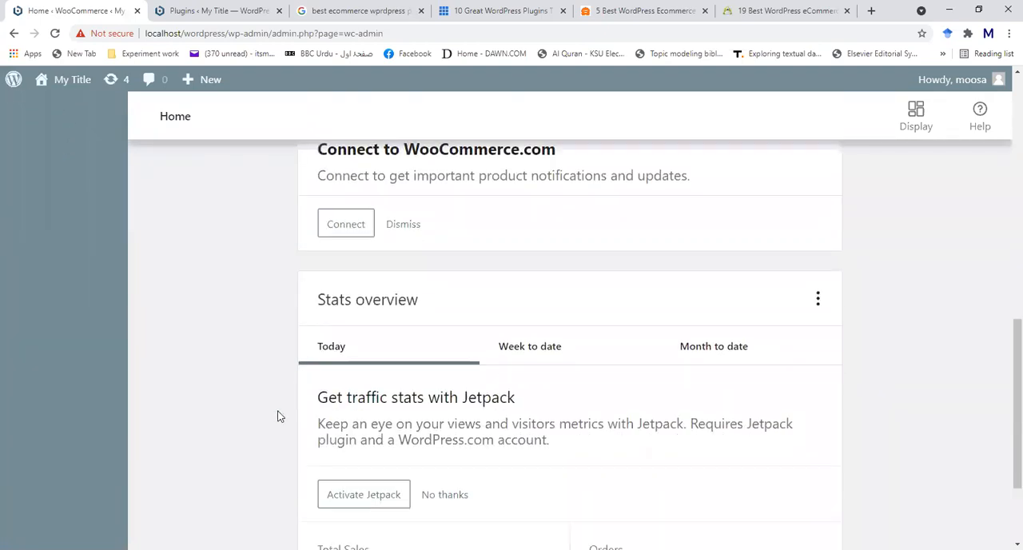
{"action": "scroll", "coordinate": [277, 391], "scroll_direction": "up", "scroll_amount": 4}
{"action": "scroll", "coordinate": [441, 254], "scroll_direction": "up", "scroll_amount": 2}
{"action": "scroll", "coordinate": [441, 253], "scroll_direction": "up", "scroll_amount": 1}
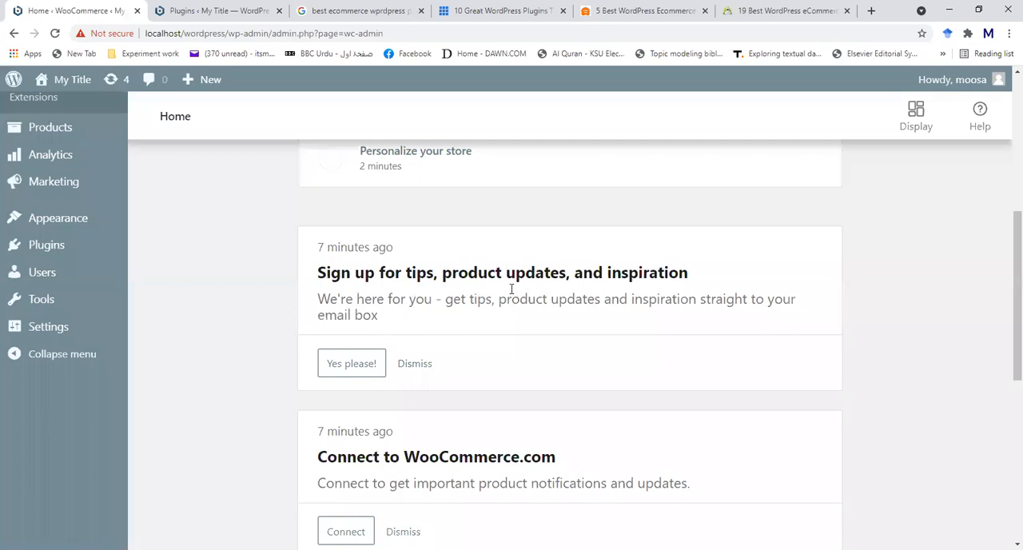
{"action": "scroll", "coordinate": [479, 303], "scroll_direction": "down", "scroll_amount": 2}
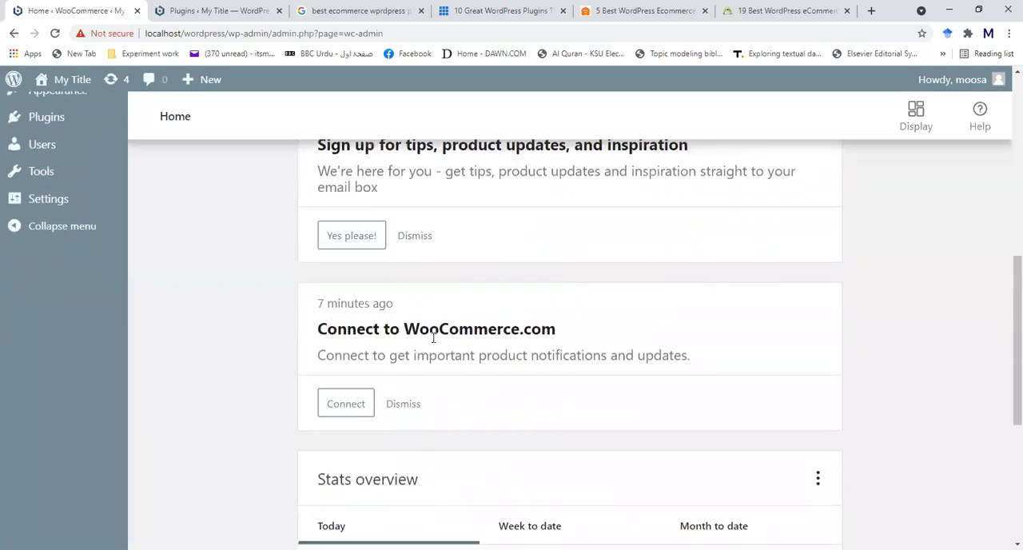
{"action": "scroll", "coordinate": [424, 340], "scroll_direction": "down", "scroll_amount": 3}
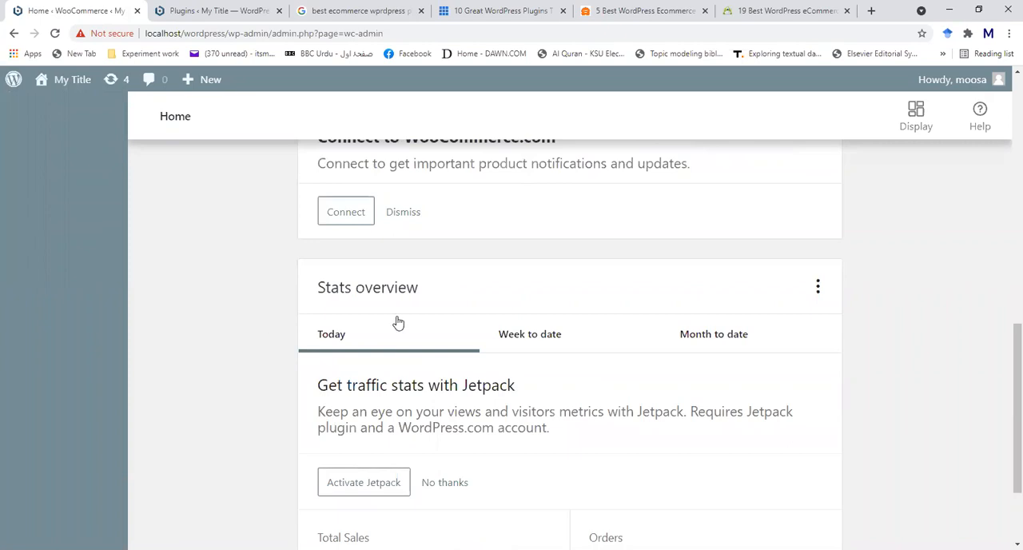
{"action": "scroll", "coordinate": [470, 406], "scroll_direction": "down", "scroll_amount": 2}
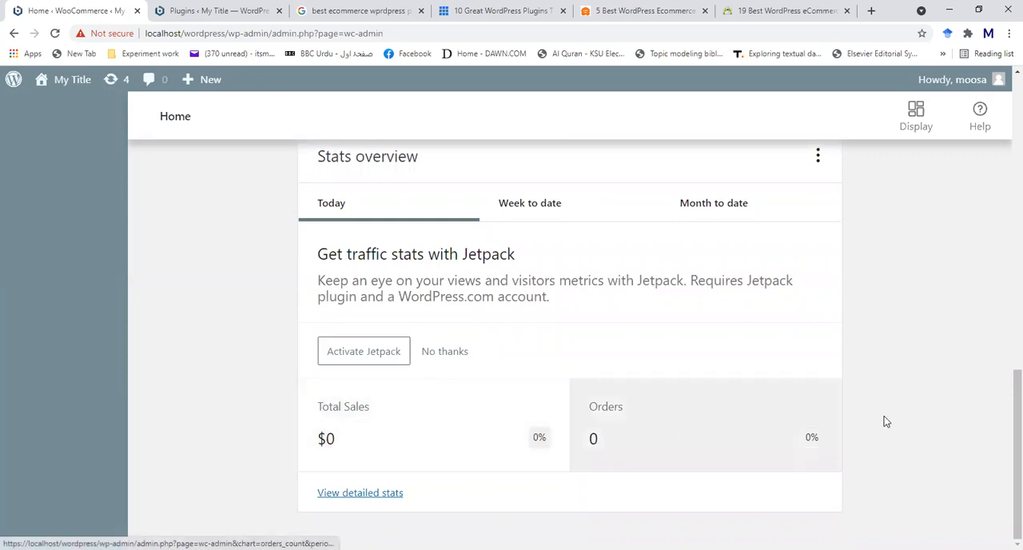
{"action": "scroll", "coordinate": [184, 420], "scroll_direction": "up", "scroll_amount": 10}
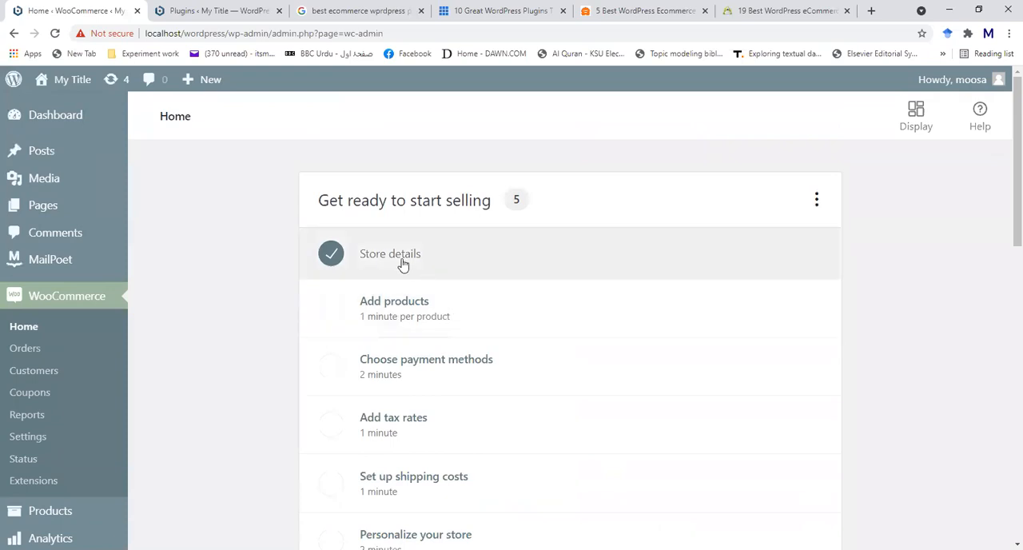
- Start adding a product from the setup checklist using the Physical product template
{"action": "left_click", "coordinate": [393, 312]}
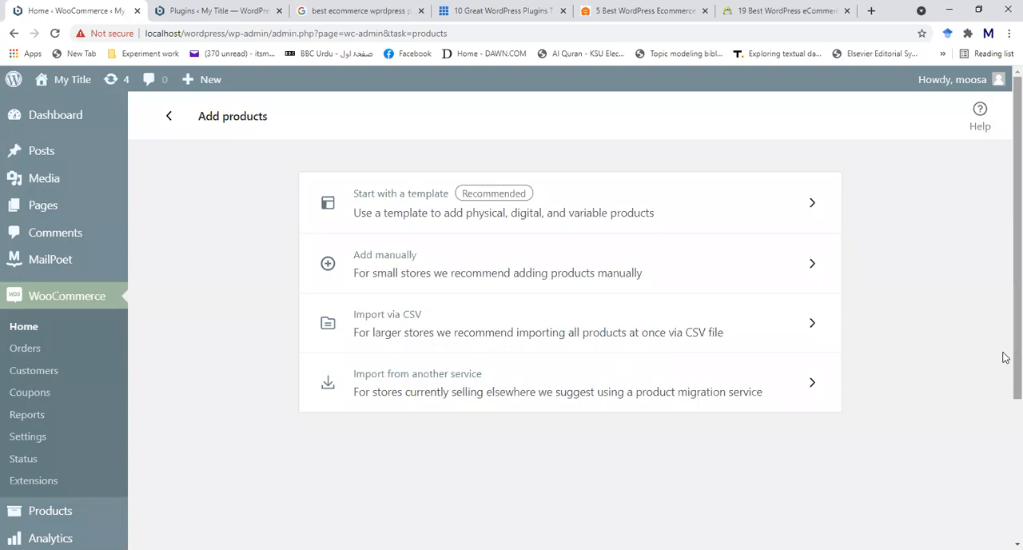
{"action": "left_click", "coordinate": [549, 202]}
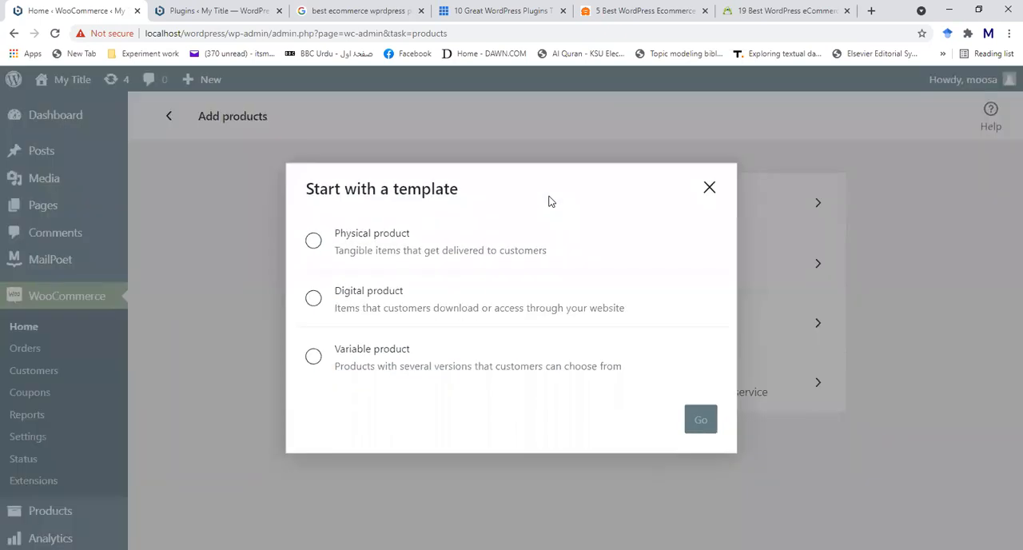
{"action": "left_click", "coordinate": [313, 242]}
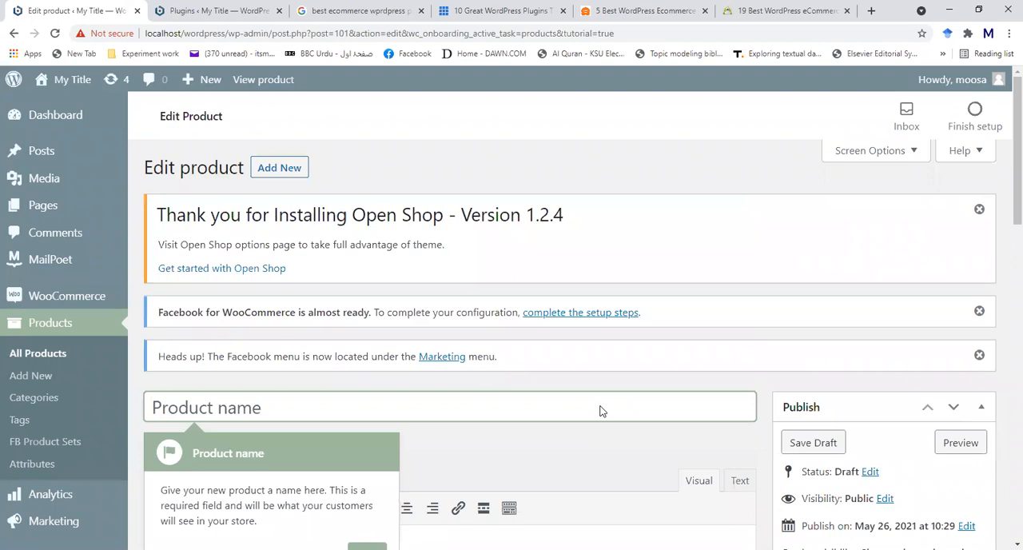
- Advance the product walkthrough to the description hint and name the product FS 101
{"action": "scroll", "coordinate": [405, 348], "scroll_direction": "down", "scroll_amount": 1}
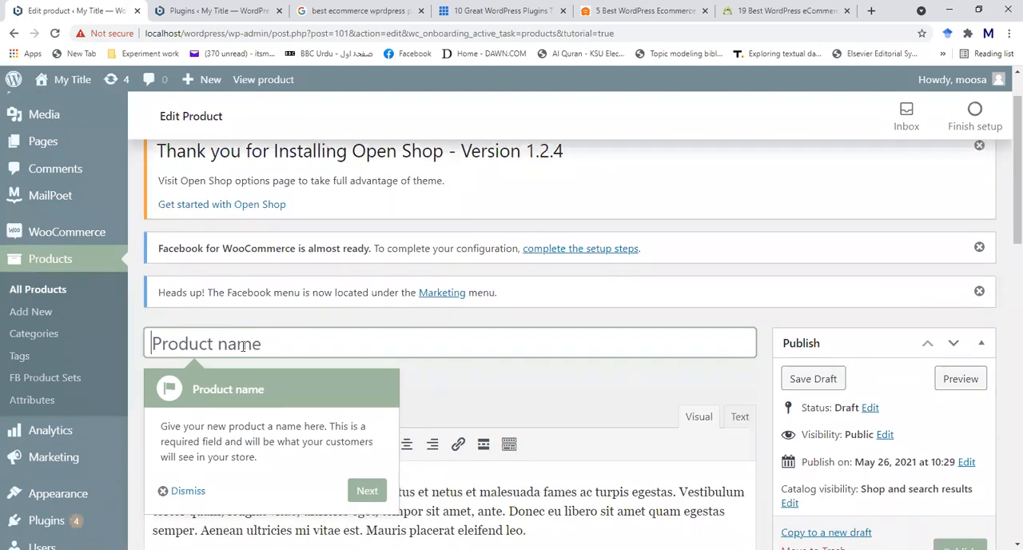
{"action": "scroll", "coordinate": [591, 411], "scroll_direction": "down", "scroll_amount": 4}
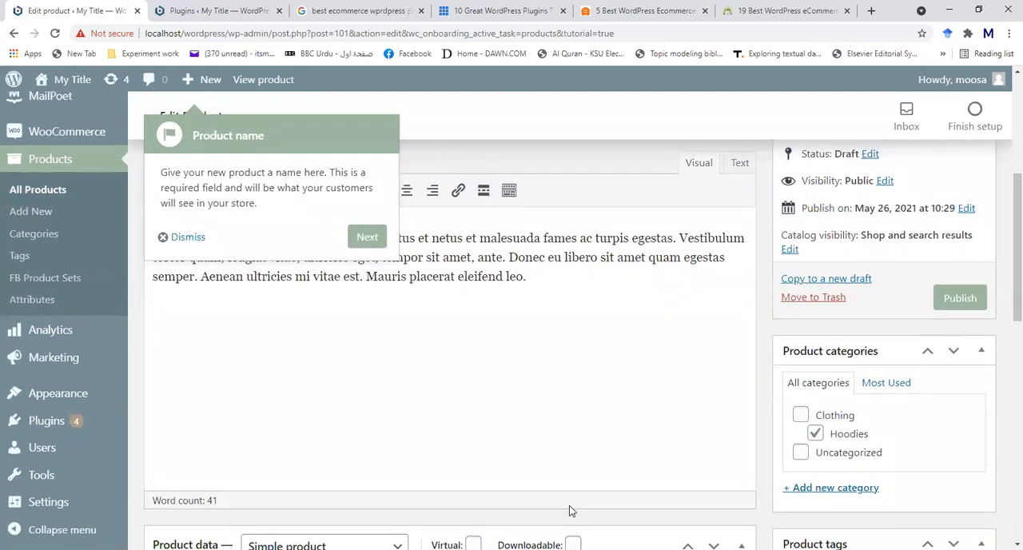
{"action": "scroll", "coordinate": [569, 505], "scroll_direction": "up", "scroll_amount": 2}
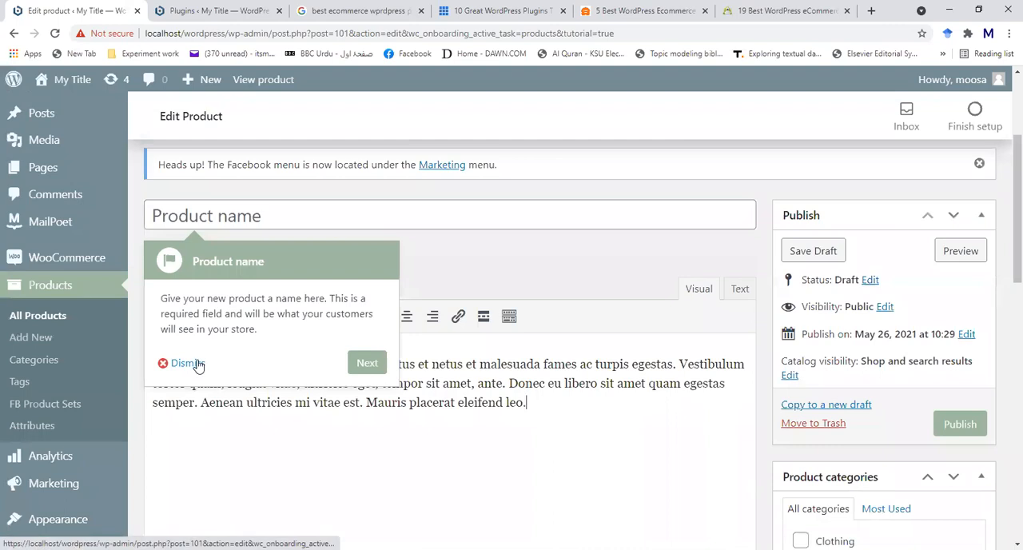
{"action": "left_click", "coordinate": [367, 363]}
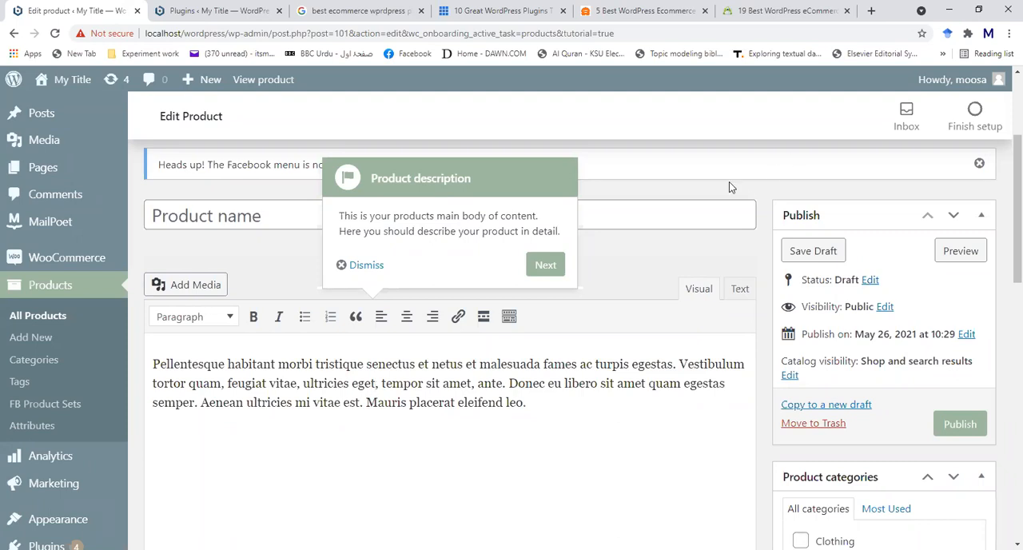
{"action": "left_click", "coordinate": [266, 218]}
{"action": "type", "text": "F"}
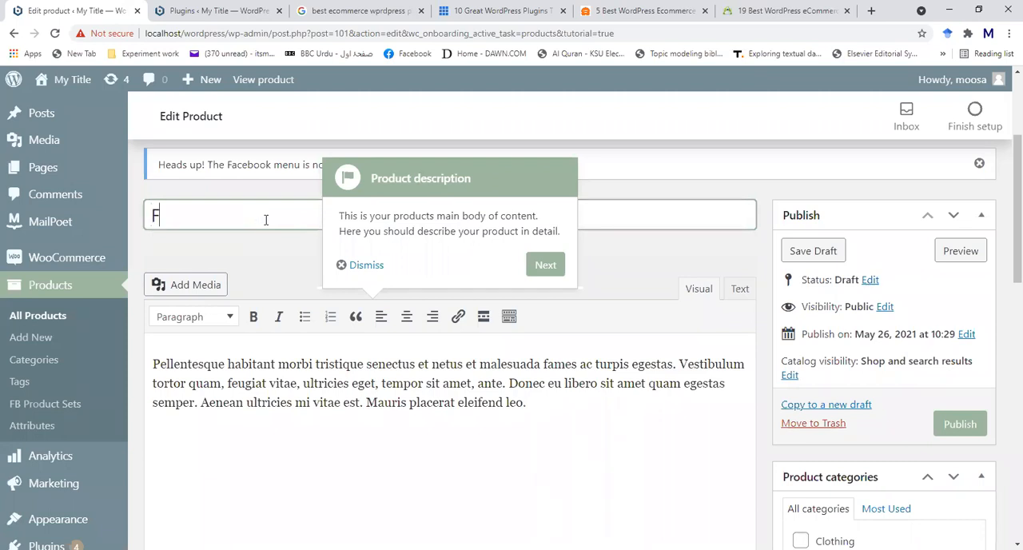
{"action": "type", "text": "S 101"}
- Replace the placeholder product description with "Formal Shirt: 100% Cotton : Full Sleevs"
{"action": "left_click", "coordinate": [530, 414]}
{"action": "left_click_drag", "start_coordinate": [527, 406], "coordinate": [148, 362]}
{"action": "key", "text": "BackSpace"}
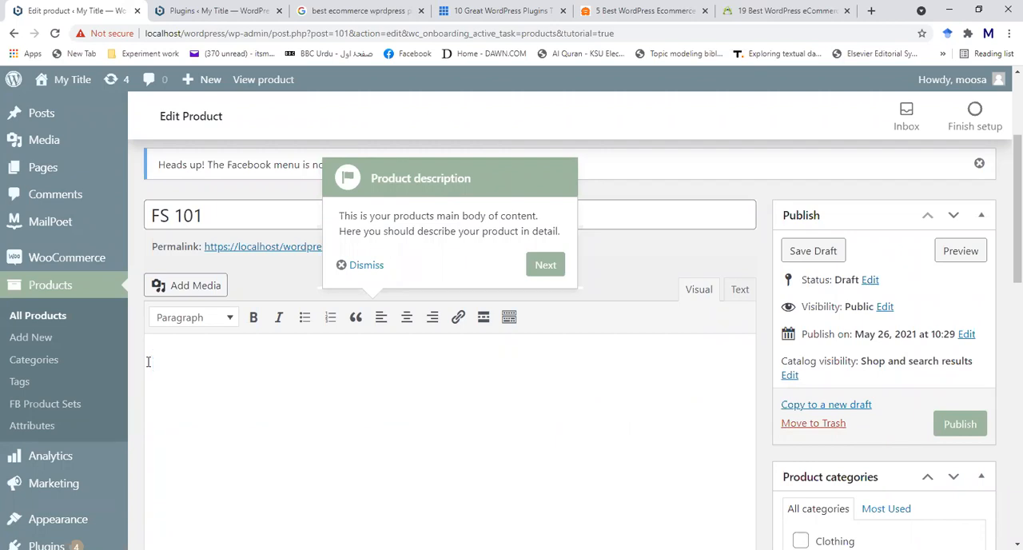
{"action": "type", "text": "Formal"}
{"action": "type", "text": " Shirt"}
{"action": "type", "text": ":"}
{"action": "type", "text": " 100"}
{"action": "type", "text": " &"}
{"action": "key", "text": "BackSpace"}
{"action": "type", "text": "^%"}
{"action": "key", "text": "BackSpace"}
{"action": "key", "text": "BackSpace"}
{"action": "key", "text": "BackSpace"}
{"action": "type", "text": "%"}
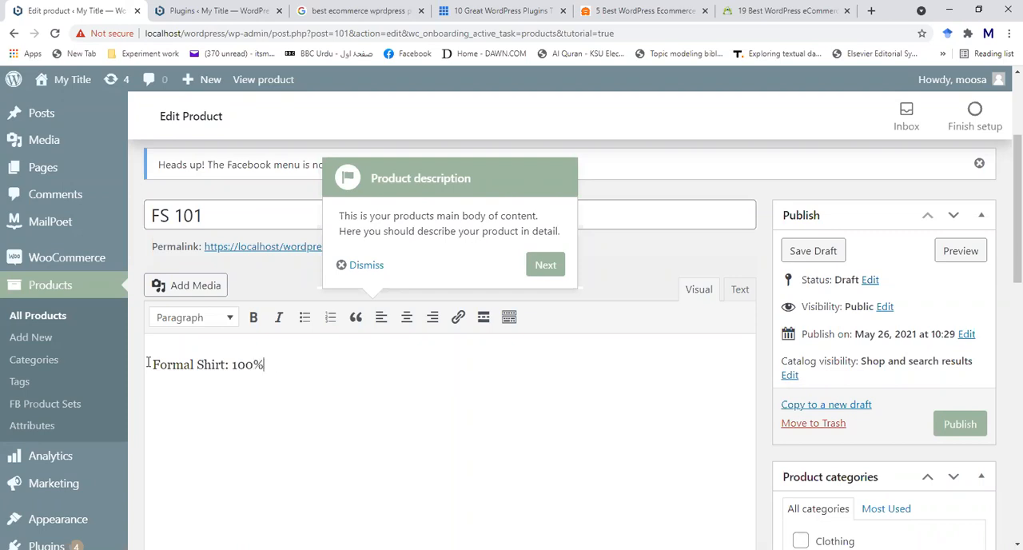
{"action": "type", "text": " Cotton : Full Sleevs"}
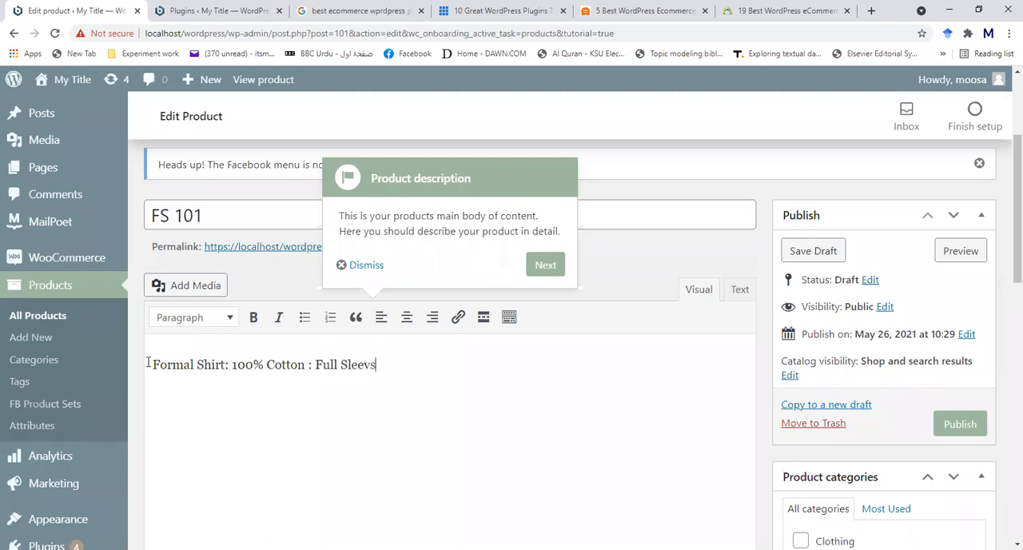
- Advance the product walkthrough to the product type hint and review the explanation beside the product data settings
{"action": "left_click", "coordinate": [548, 265]}
{"action": "scroll", "coordinate": [597, 373], "scroll_direction": "down", "scroll_amount": 1}
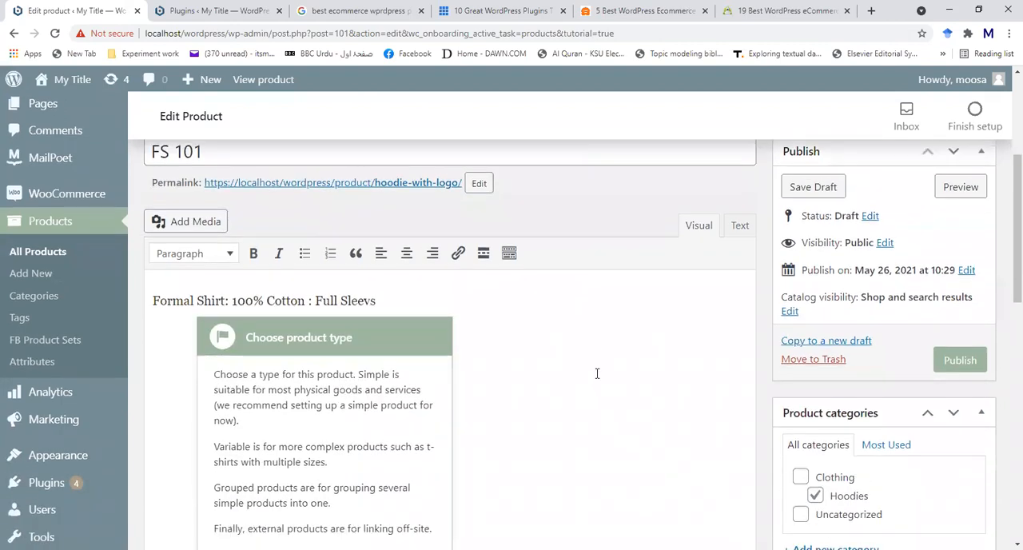
{"action": "scroll", "coordinate": [596, 373], "scroll_direction": "down", "scroll_amount": 3}
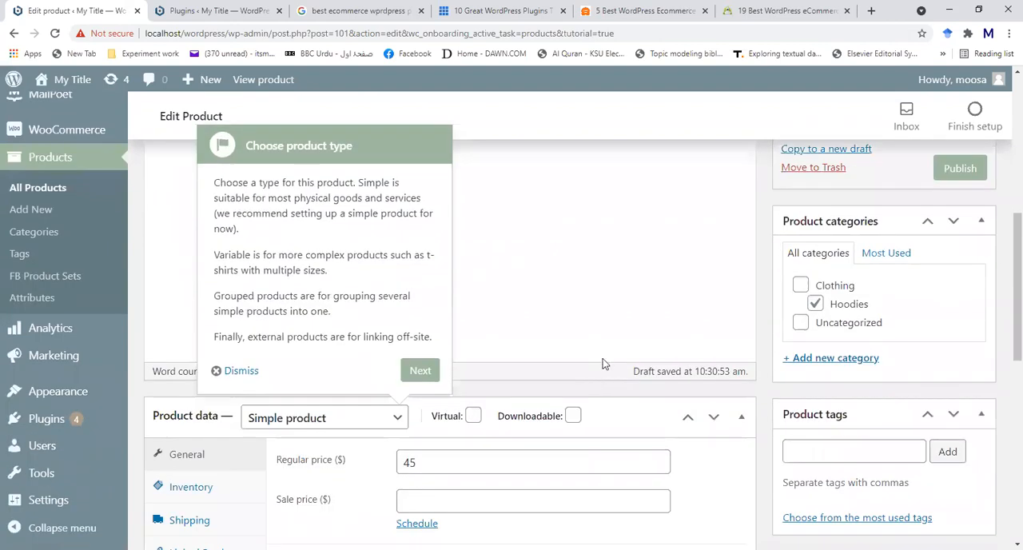
{"action": "scroll", "coordinate": [603, 299], "scroll_direction": "down", "scroll_amount": 1}
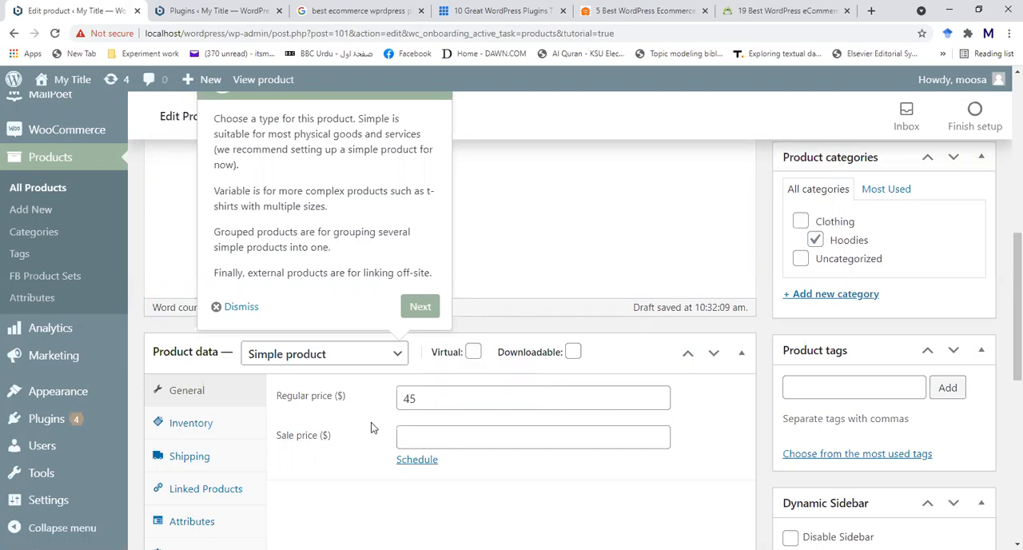
- Set the product's regular price to 100 and its sale price to 80
{"action": "left_click", "coordinate": [424, 397]}
{"action": "key", "text": "BackSpace"}
{"action": "key", "text": "BackSpace"}
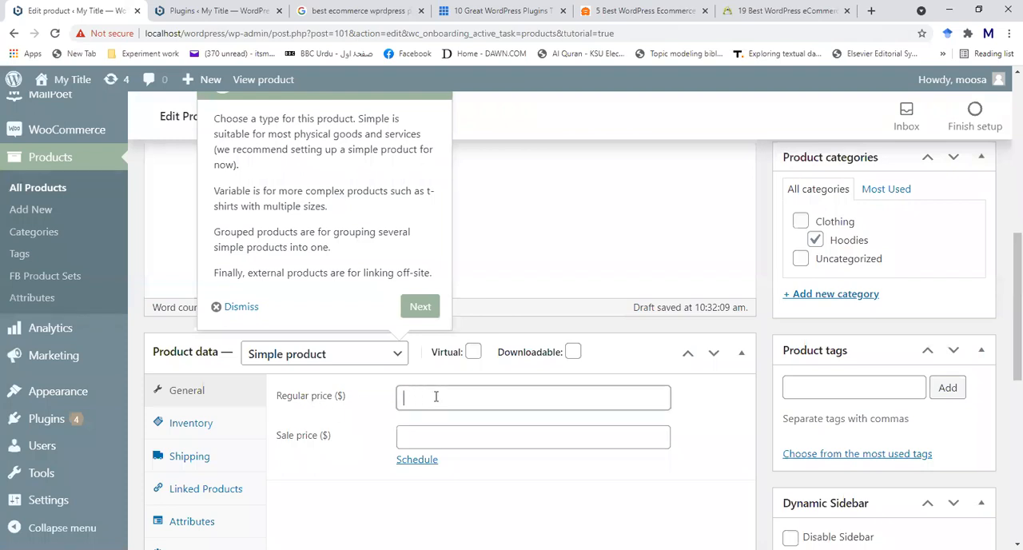
{"action": "type", "text": "100"}
{"action": "left_click", "coordinate": [424, 444]}
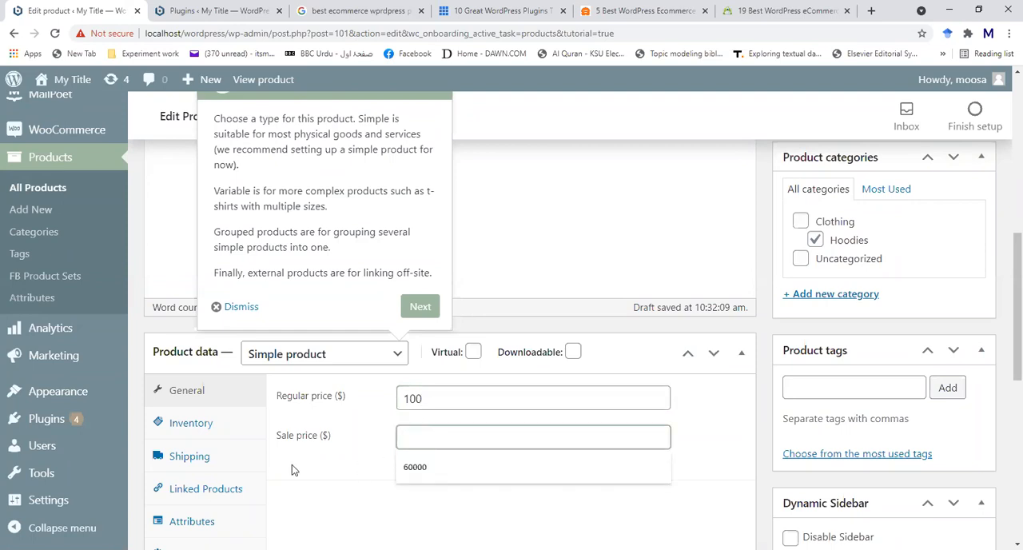
{"action": "type", "text": "80"}
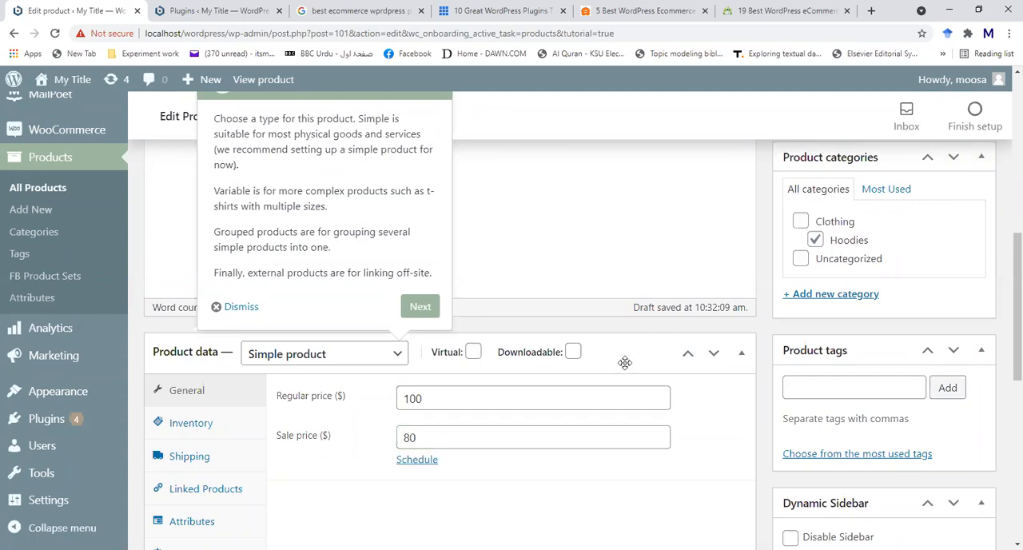
- Review the date fields for scheduling the sale price and cancel the schedule
{"action": "scroll", "coordinate": [681, 422], "scroll_direction": "down", "scroll_amount": 1}
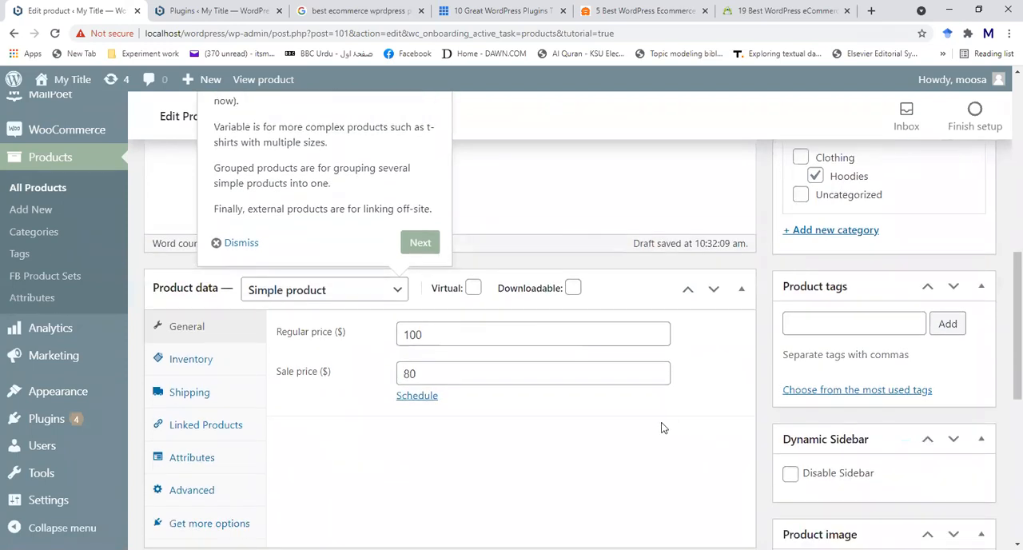
{"action": "left_click", "coordinate": [407, 397]}
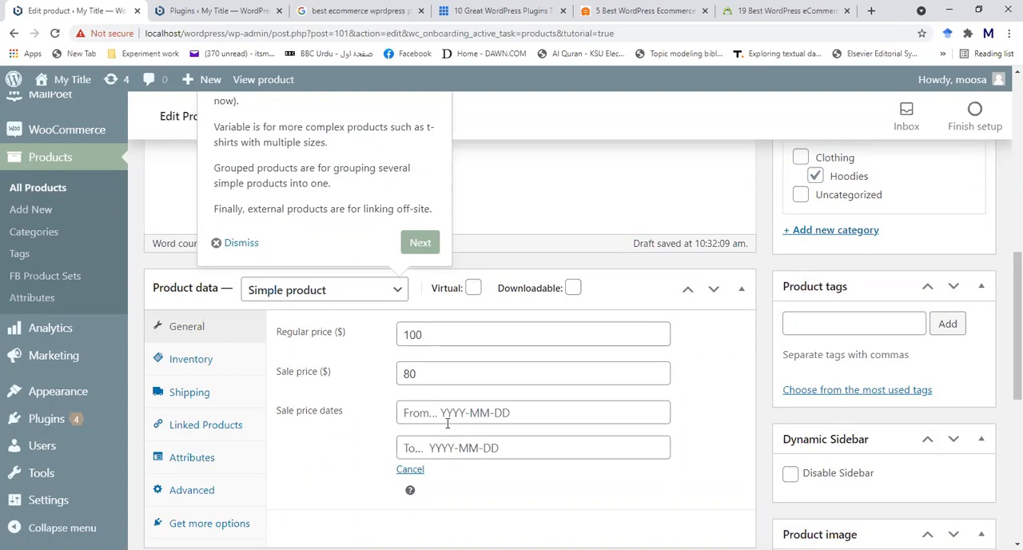
{"action": "left_click", "coordinate": [411, 470]}
{"action": "scroll", "coordinate": [382, 449], "scroll_direction": "down", "scroll_amount": 2}
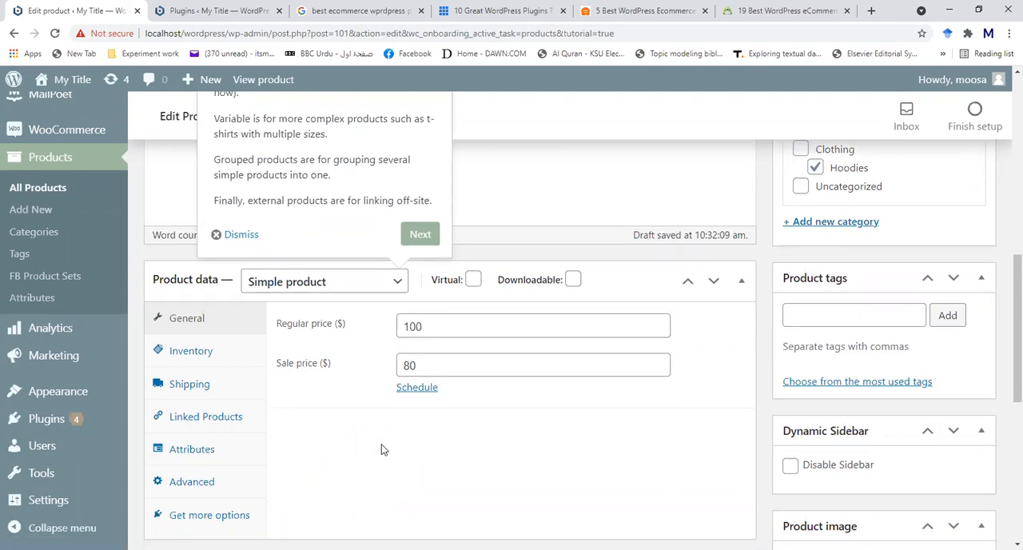
{"action": "scroll", "coordinate": [400, 399], "scroll_direction": "up", "scroll_amount": 2}
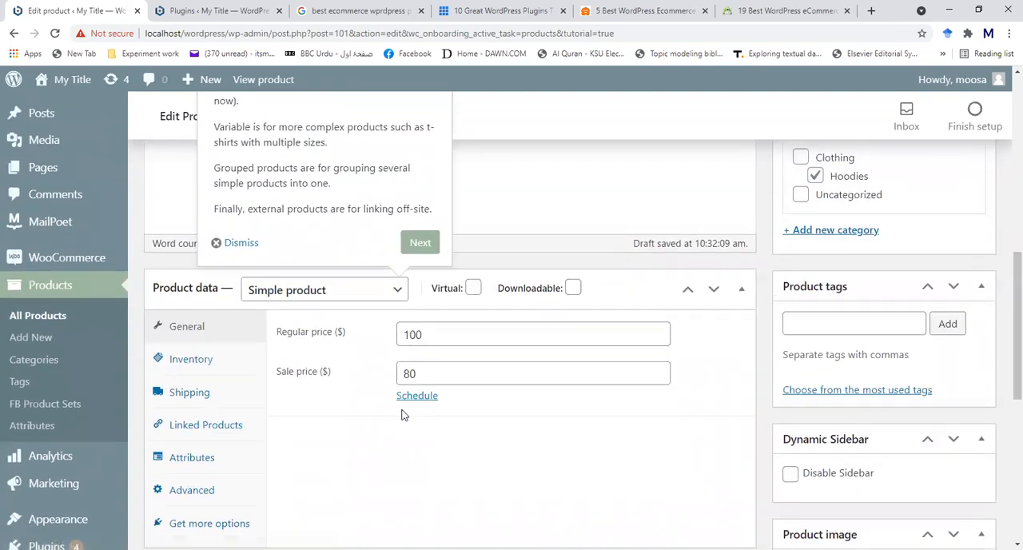
{"action": "scroll", "coordinate": [347, 418], "scroll_direction": "down", "scroll_amount": 2}
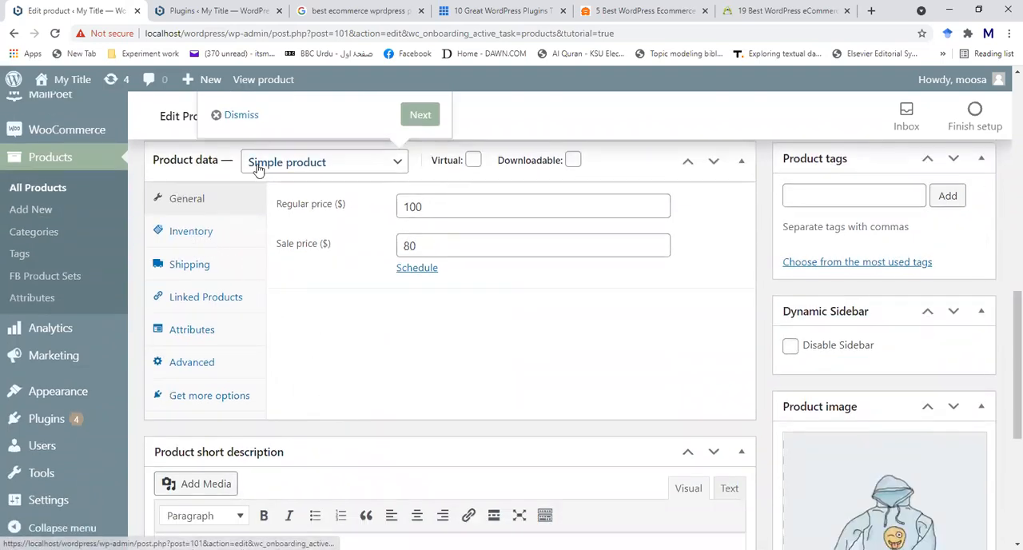
- Enable stock management for the product and set the stock quantity to 10
{"action": "left_click", "coordinate": [192, 232]}
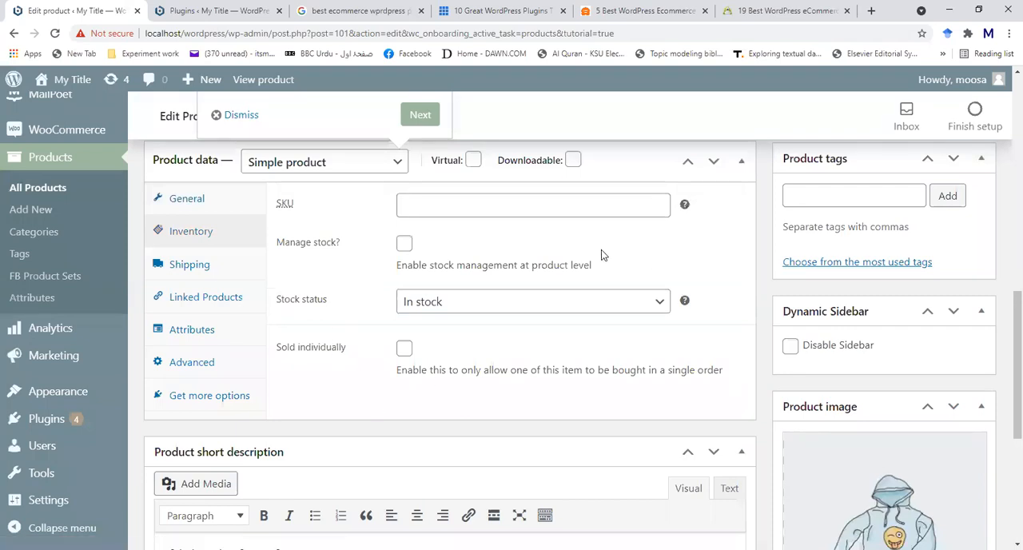
{"action": "left_click", "coordinate": [404, 243]}
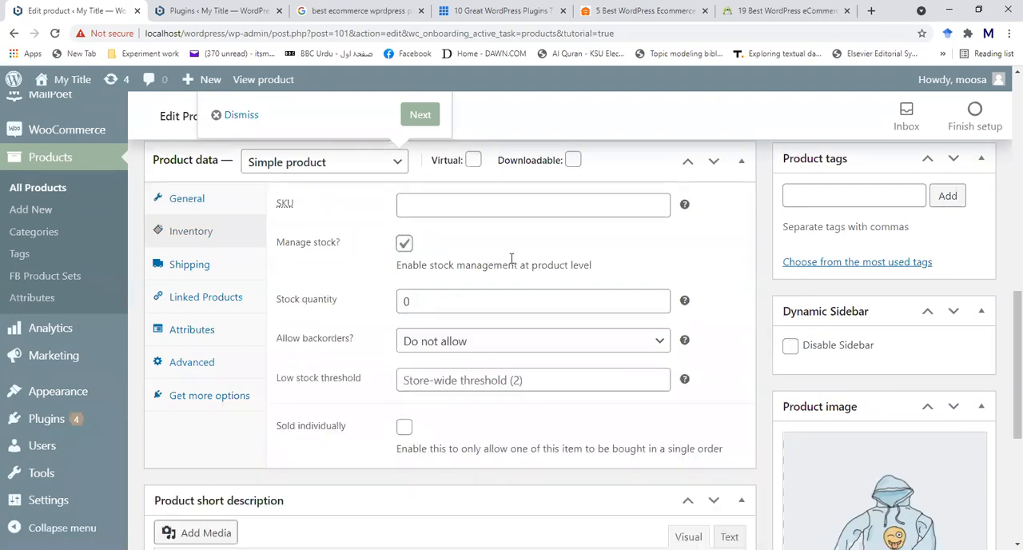
{"action": "left_click", "coordinate": [453, 301]}
{"action": "key", "text": "BackSpace"}
{"action": "type", "text": "10"}
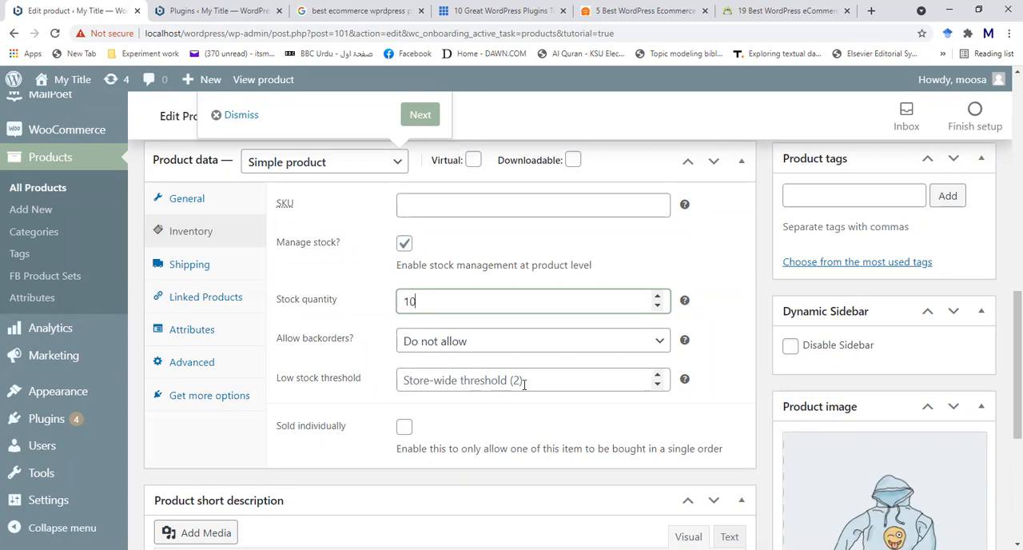
- Set the product's low stock threshold to 3
{"action": "left_click", "coordinate": [657, 374]}
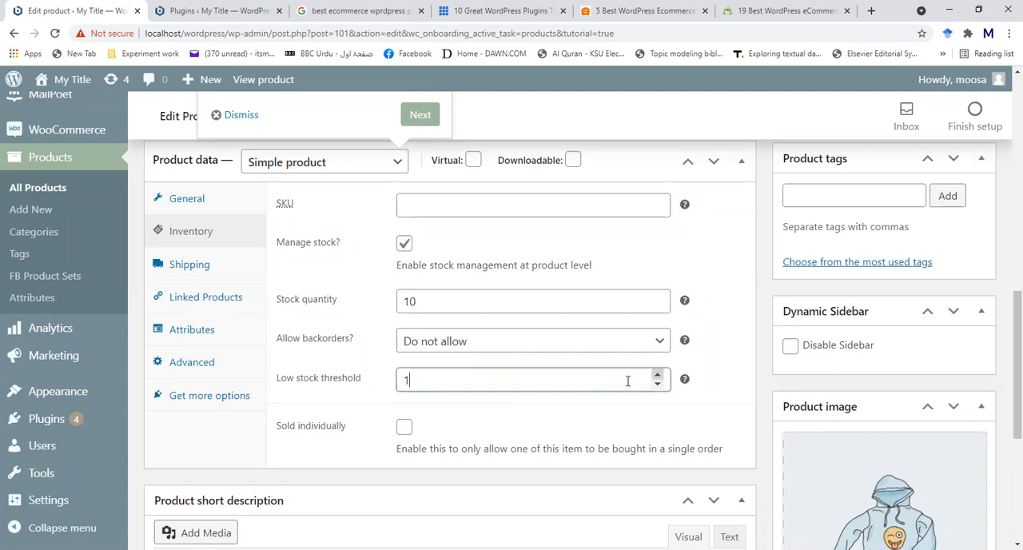
{"action": "left_click", "coordinate": [657, 375]}
{"action": "left_click", "coordinate": [657, 374]}
- Read the explanation of the SKU field and set the product's SKU to LD101
{"action": "left_click", "coordinate": [428, 204]}
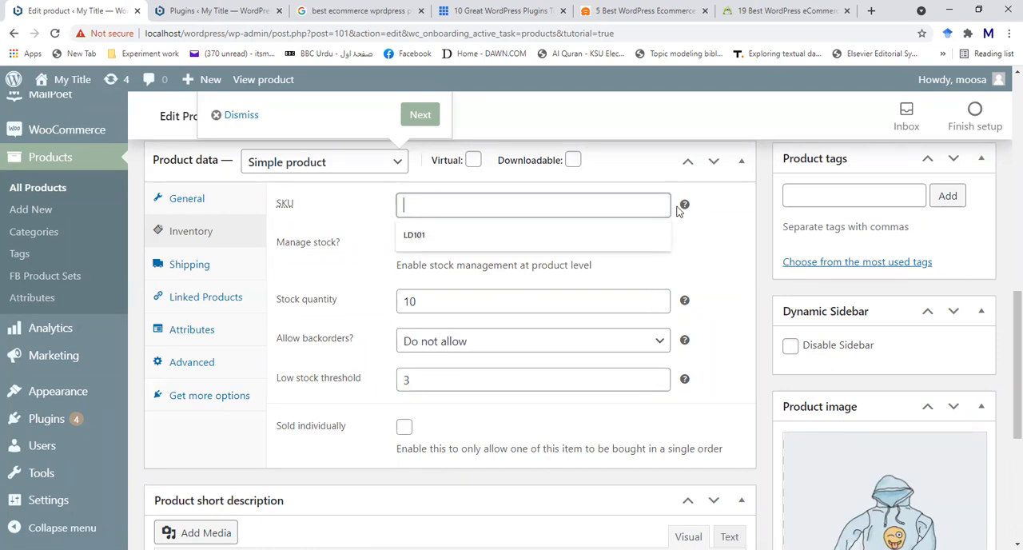
{"action": "mouse_move", "coordinate": [686, 207]}
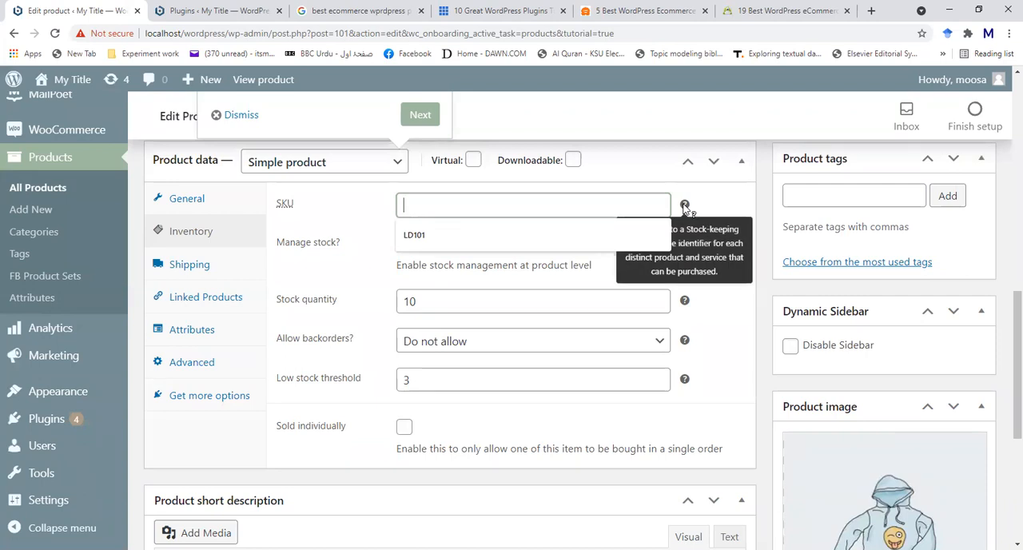
{"action": "left_click", "coordinate": [729, 271]}
{"action": "mouse_move", "coordinate": [686, 207]}
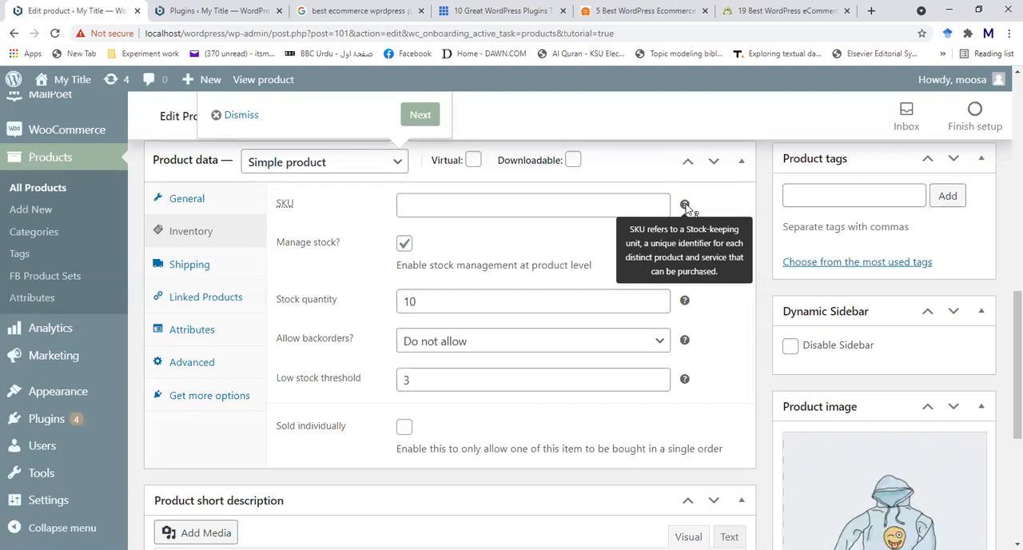
{"action": "left_click", "coordinate": [614, 208]}
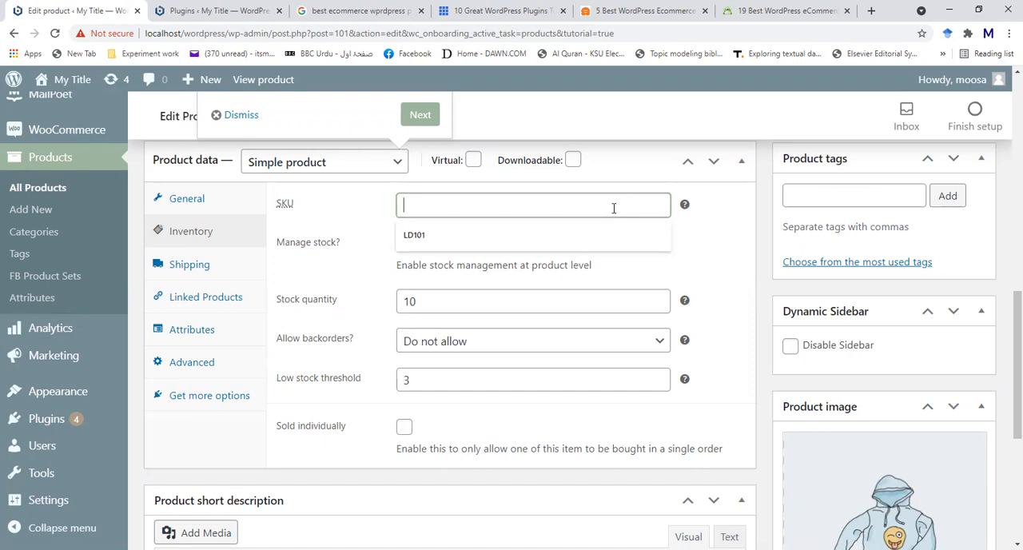
{"action": "left_click", "coordinate": [482, 234]}
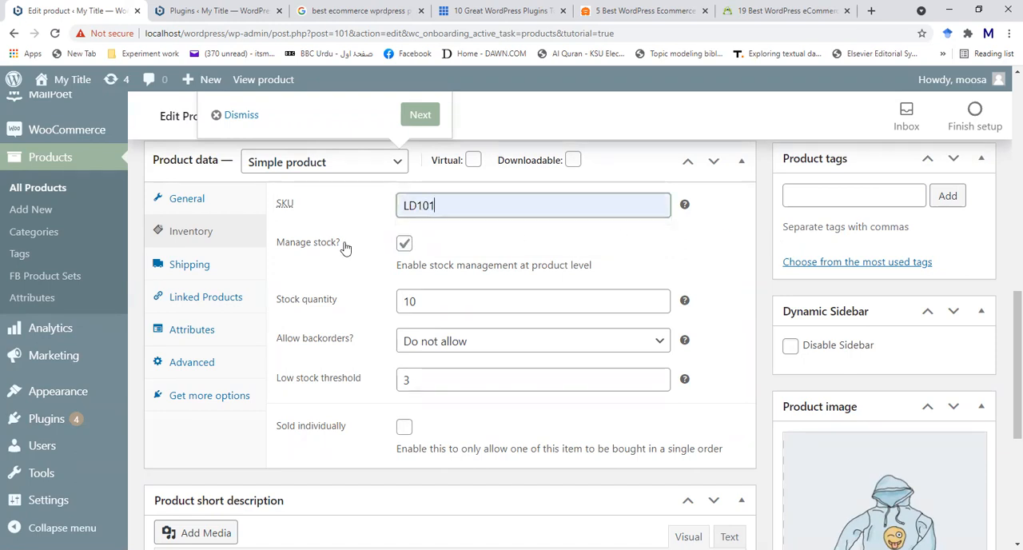
- Set the product's shipping weight to 1 kg
{"action": "left_click", "coordinate": [182, 266]}
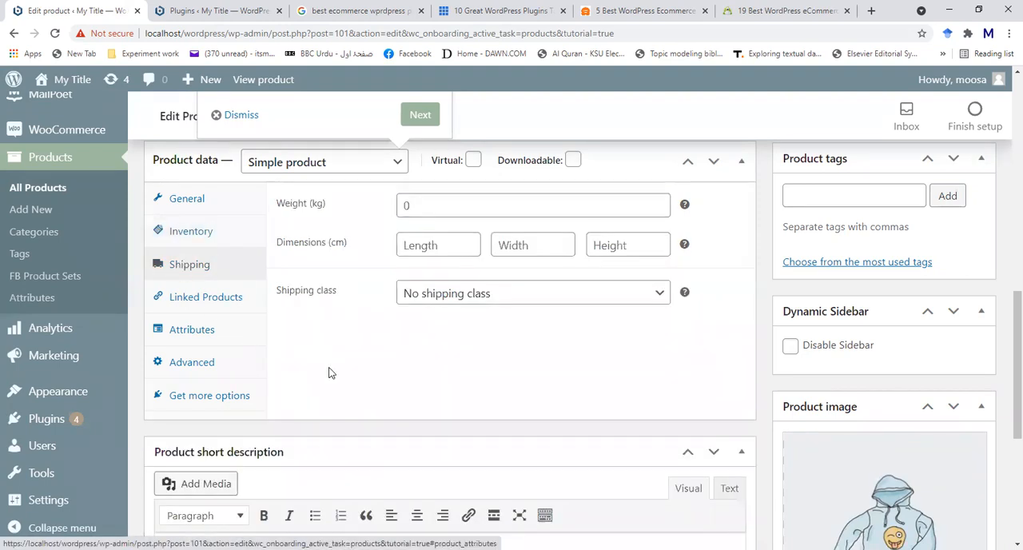
{"action": "left_click", "coordinate": [468, 205]}
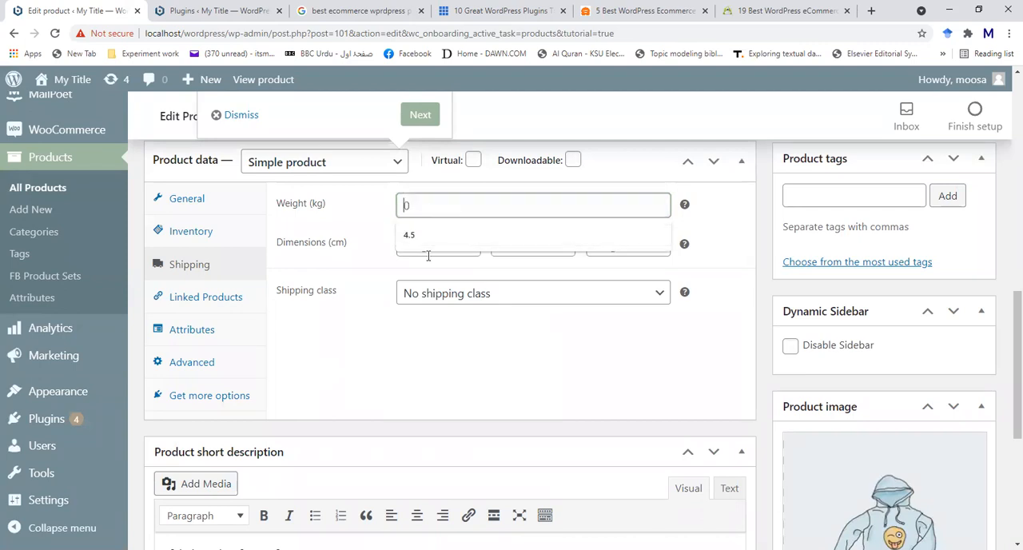
{"action": "type", "text": "1"}
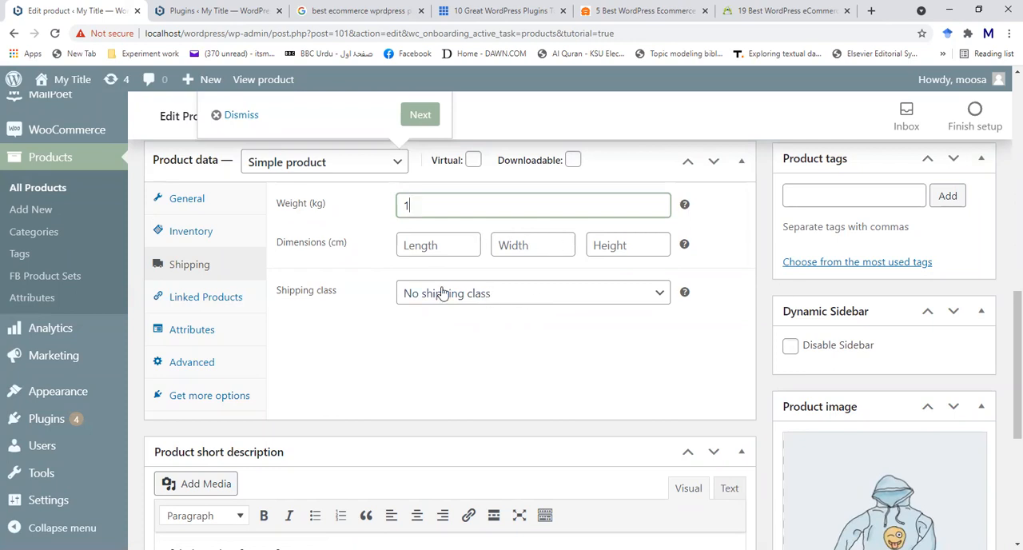
- Review the linked products settings and the existing Color attribute, and save the attributes
{"action": "left_click", "coordinate": [234, 303]}
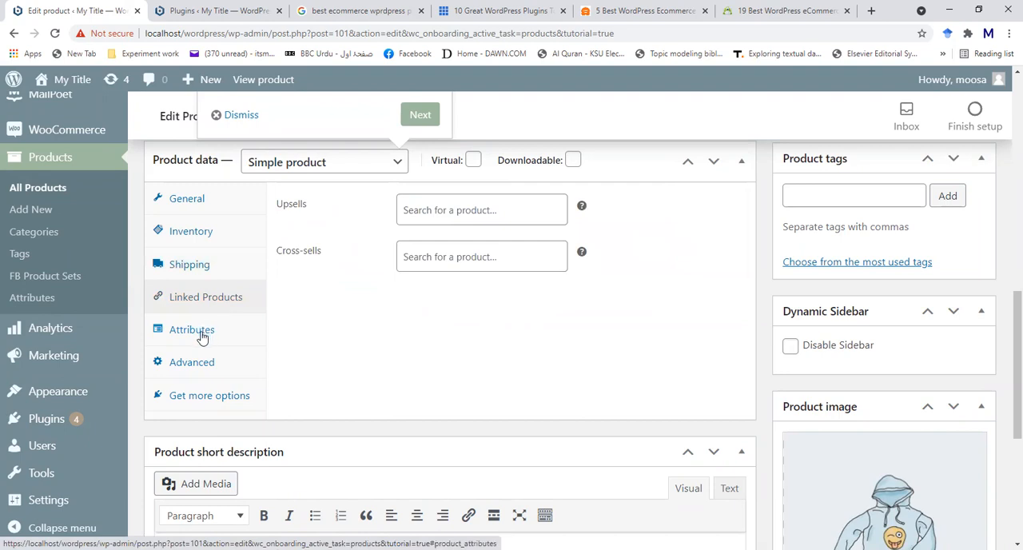
{"action": "left_click", "coordinate": [202, 336]}
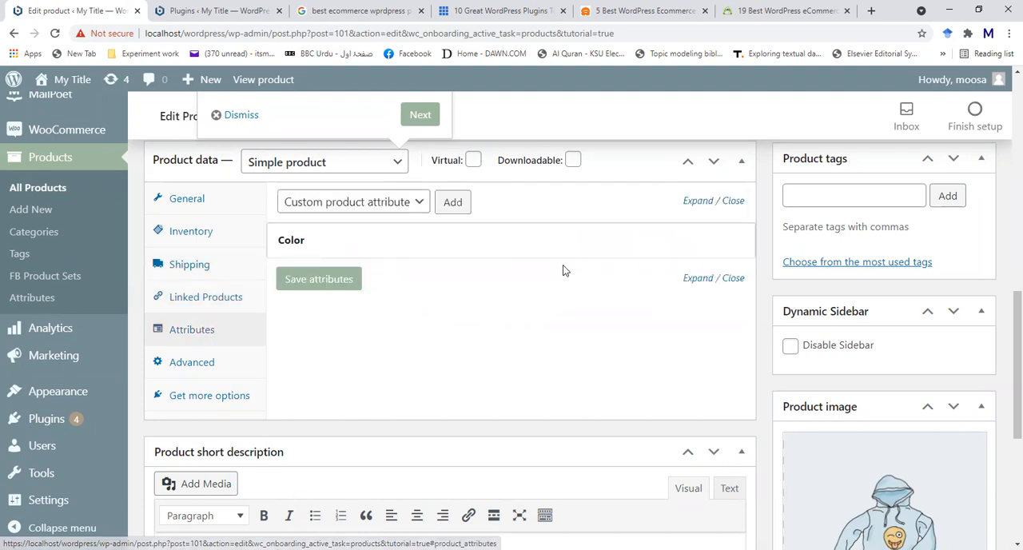
{"action": "left_click", "coordinate": [451, 245]}
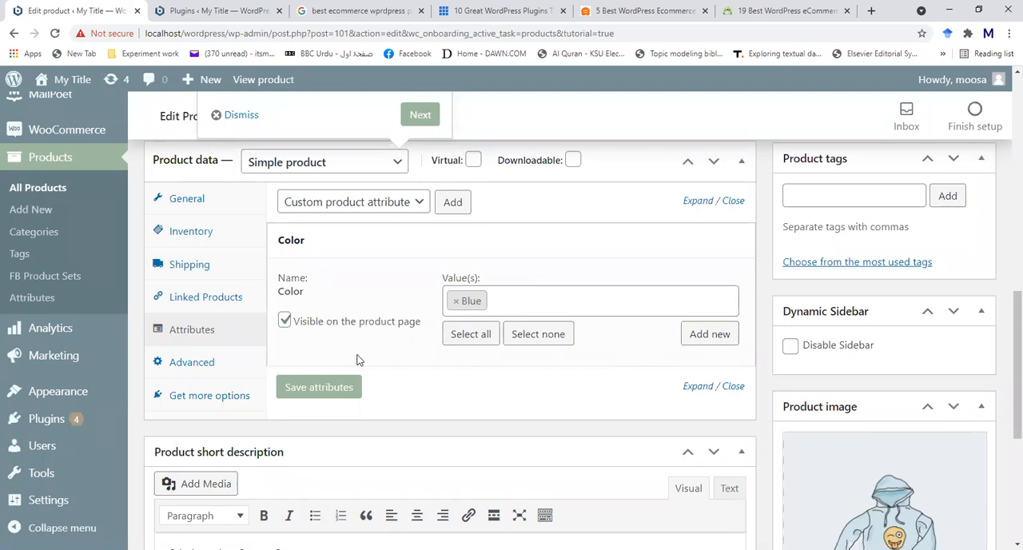
{"action": "left_click", "coordinate": [320, 388]}
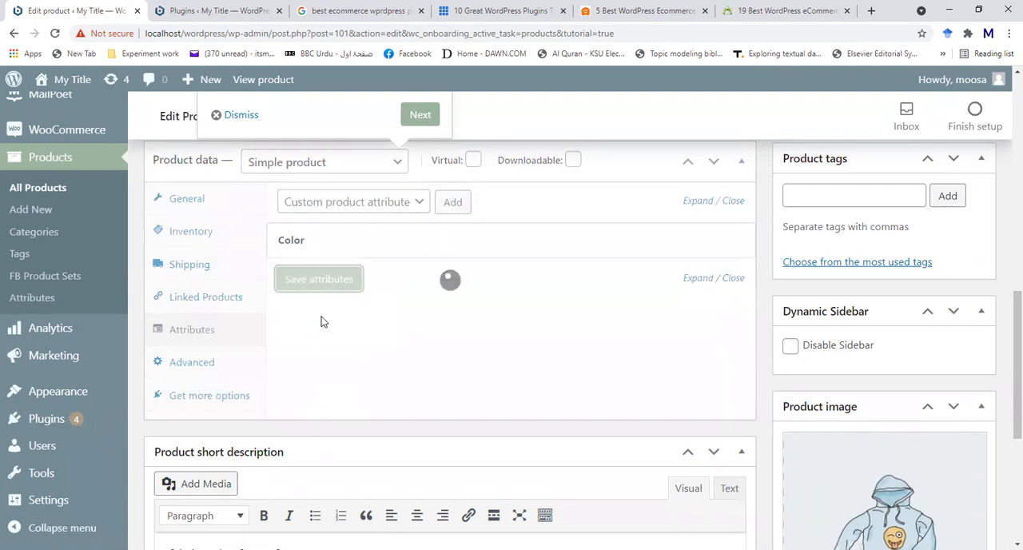
- Add a custom product attribute named Fabric with the value Cotton and save the attributes
{"action": "left_click", "coordinate": [425, 203]}
{"action": "left_click", "coordinate": [424, 203]}
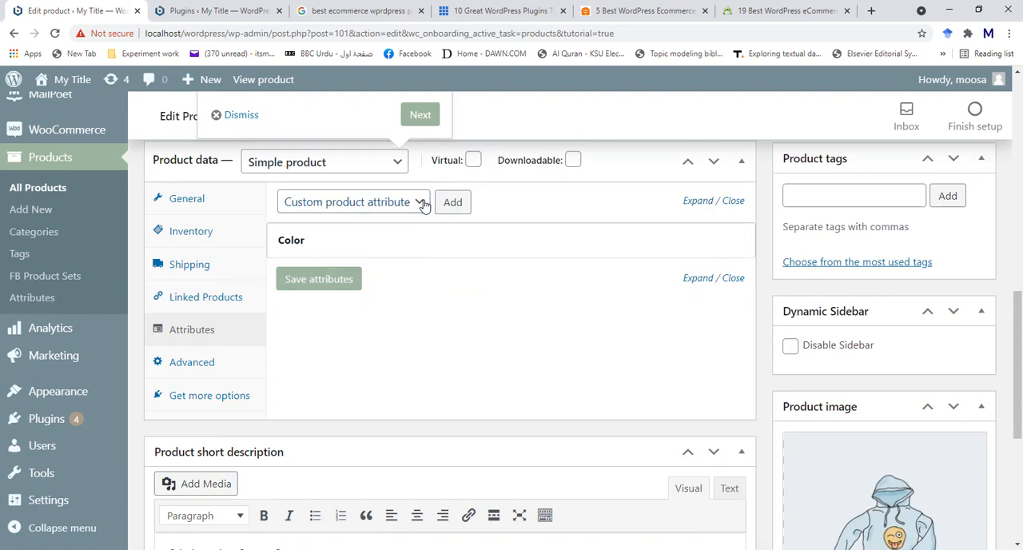
{"action": "left_click", "coordinate": [447, 202]}
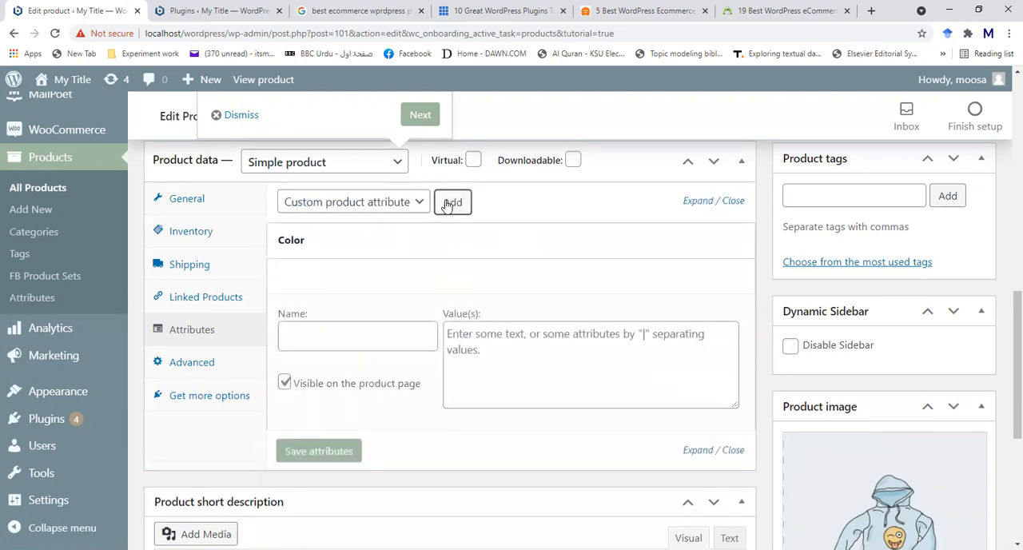
{"action": "left_click", "coordinate": [343, 332]}
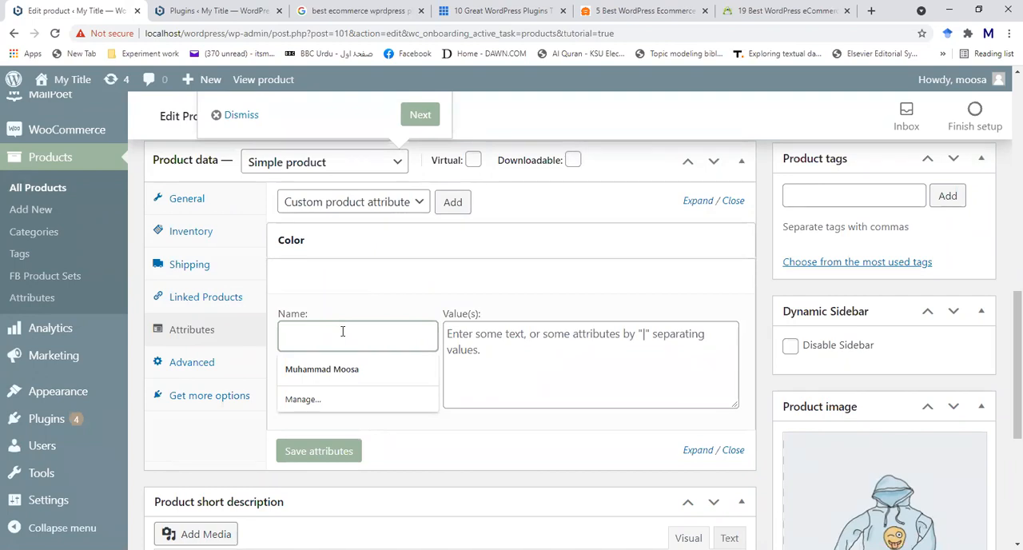
{"action": "type", "text": "Fabric"}
{"action": "left_click", "coordinate": [454, 342]}
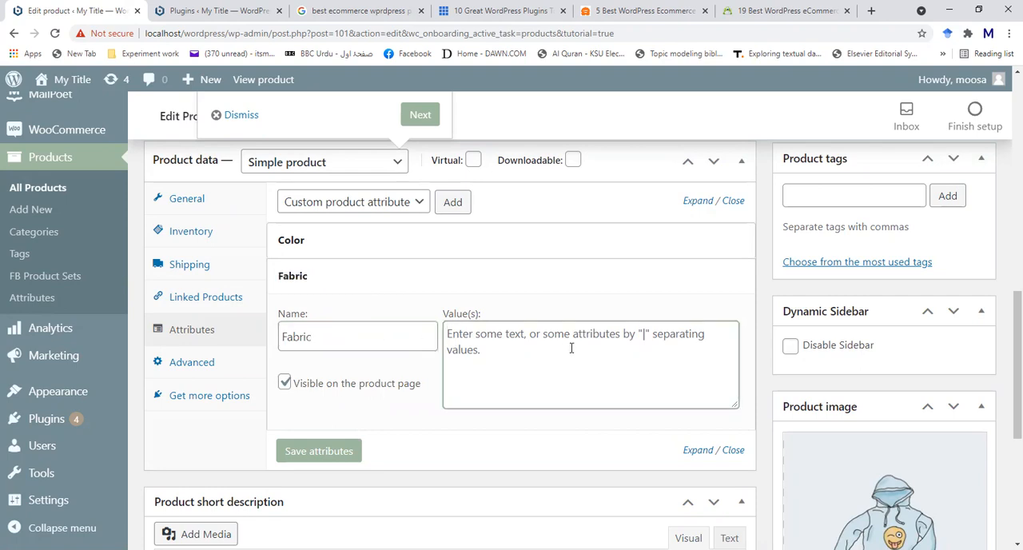
{"action": "type", "text": "Cotton"}
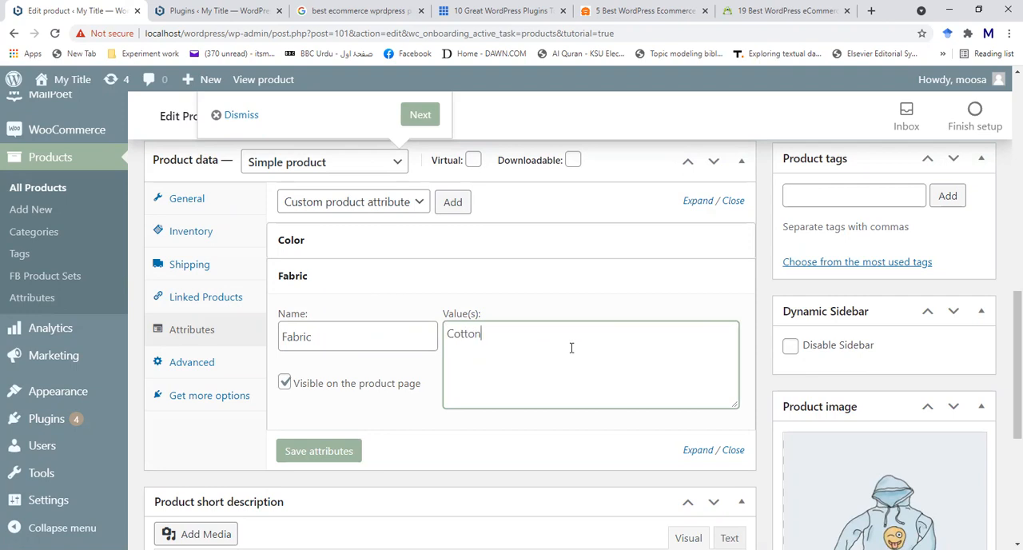
{"action": "left_click", "coordinate": [340, 453]}
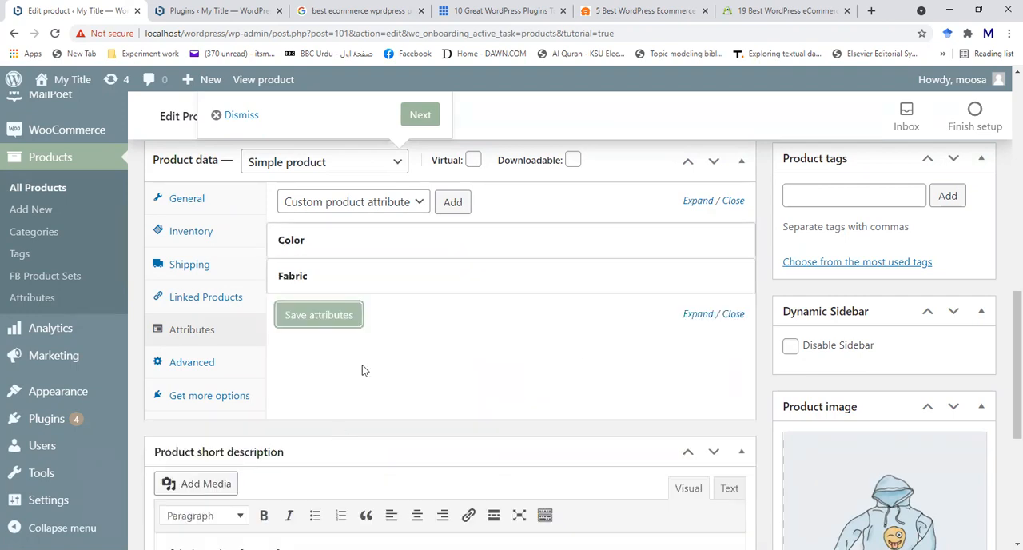
{"action": "left_click", "coordinate": [337, 308]}
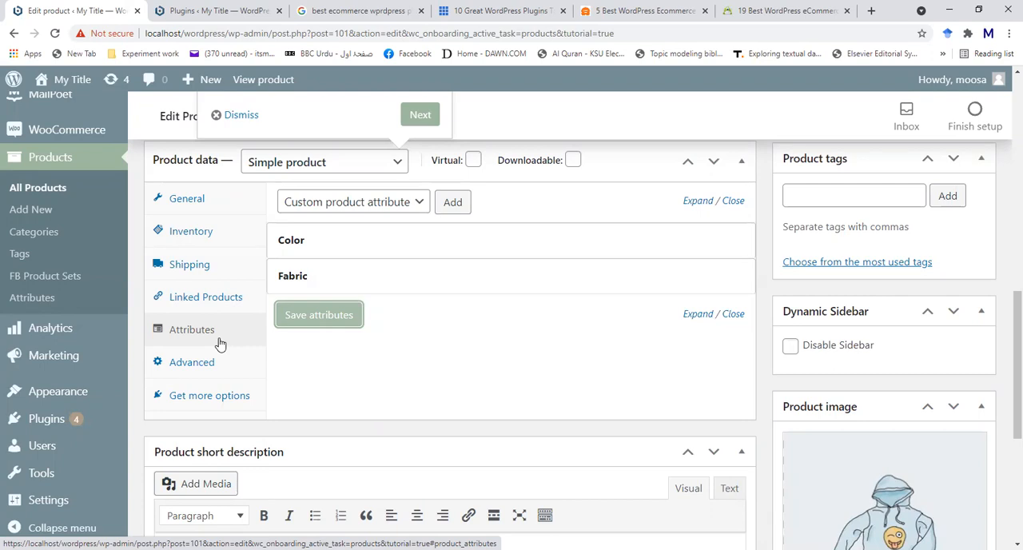
{"action": "left_click", "coordinate": [314, 317]}
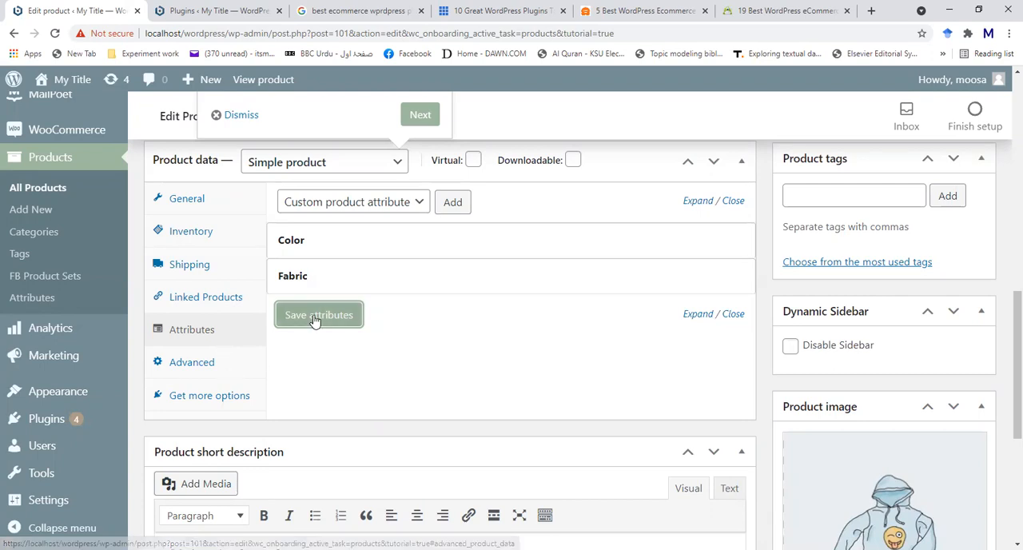
- Review the product's advanced settings and the suggestions for enhancing products with extensions
{"action": "left_click", "coordinate": [176, 362]}
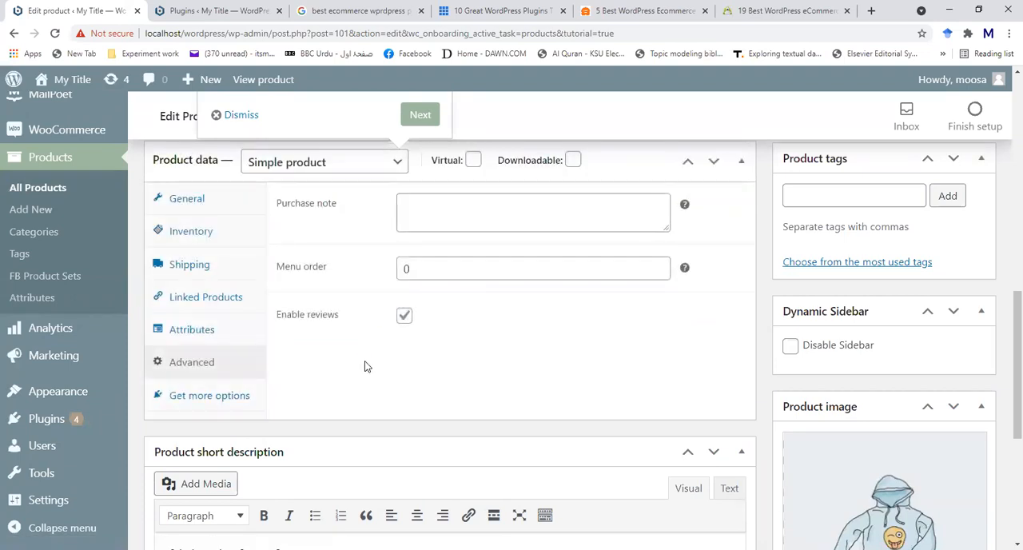
{"action": "mouse_move", "coordinate": [687, 209]}
{"action": "left_click", "coordinate": [189, 398]}
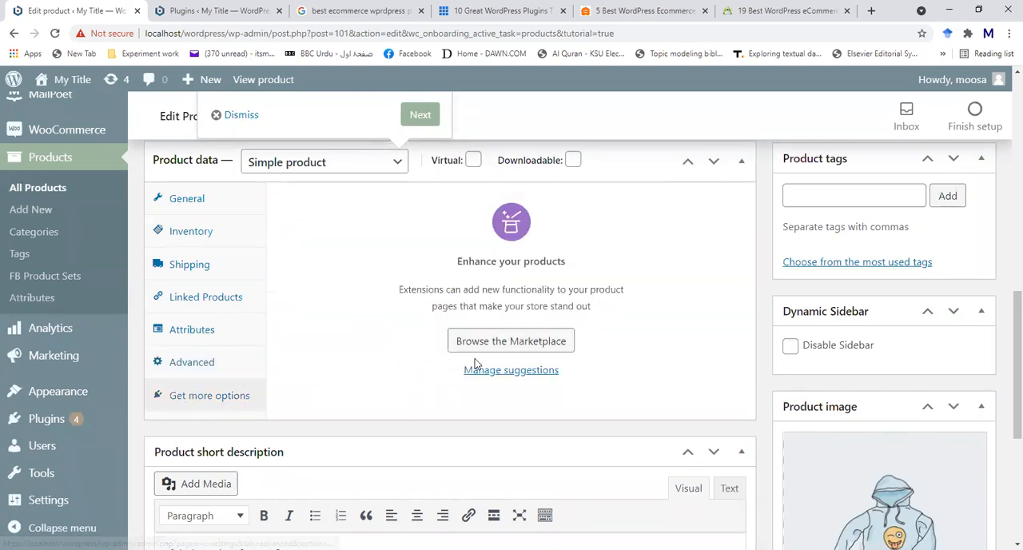
{"action": "scroll", "coordinate": [372, 319], "scroll_direction": "down", "scroll_amount": 1}
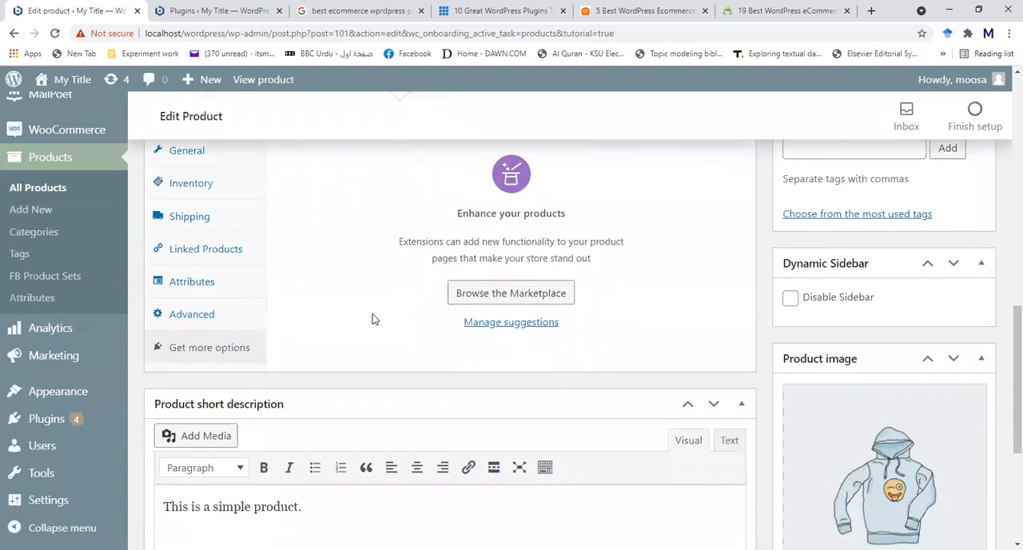
- Try to upload the shirt 1 JFIF file from the Desktop as media for the product short description
{"action": "scroll", "coordinate": [354, 305], "scroll_direction": "up", "scroll_amount": 2}
{"action": "scroll", "coordinate": [331, 341], "scroll_direction": "down", "scroll_amount": 3}
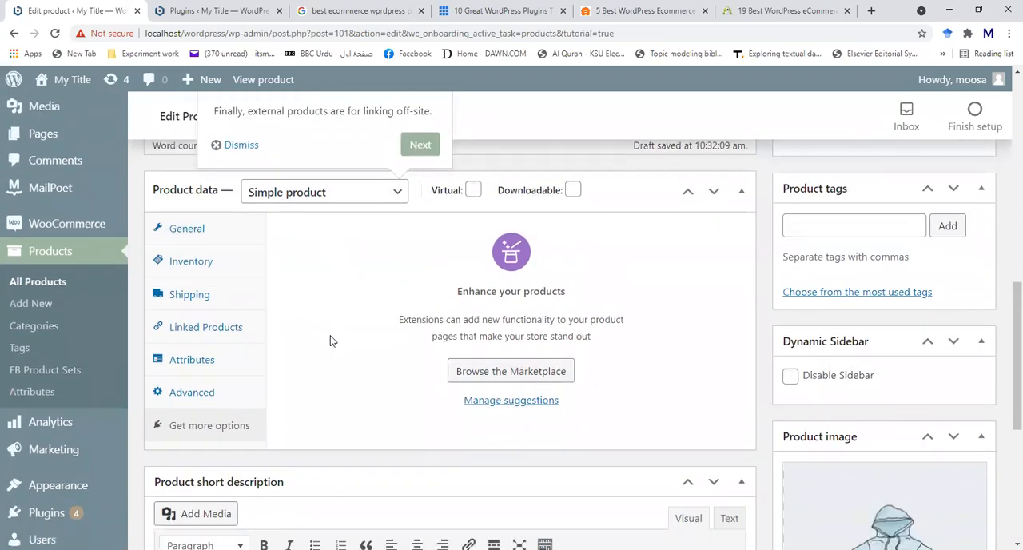
{"action": "scroll", "coordinate": [388, 432], "scroll_direction": "down", "scroll_amount": 1}
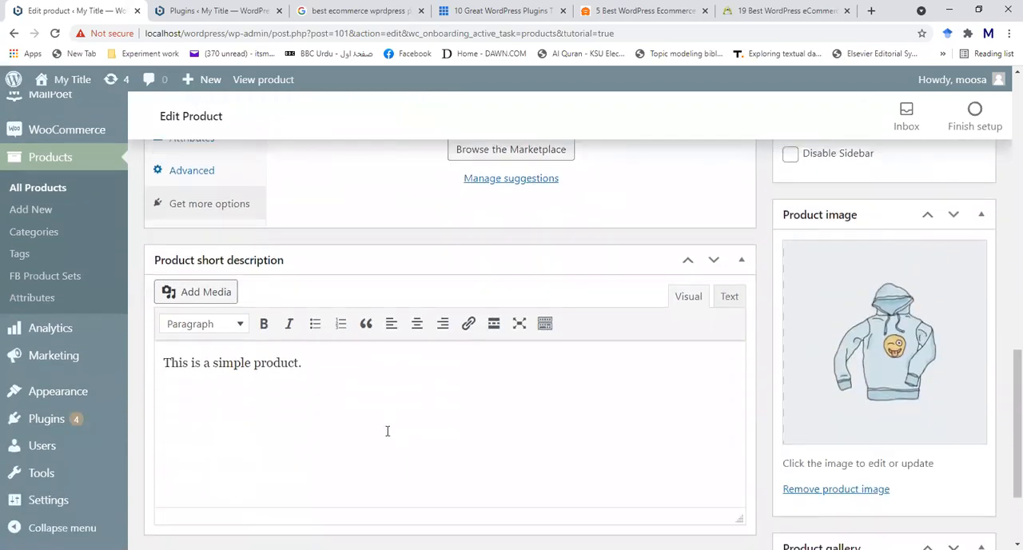
{"action": "left_click", "coordinate": [206, 293]}
{"action": "left_click", "coordinate": [571, 346]}
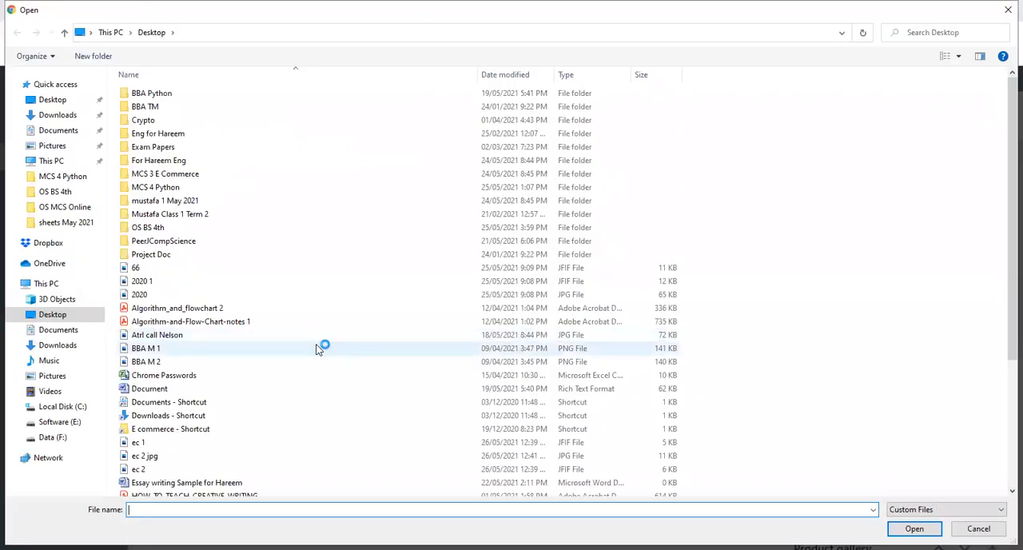
{"action": "scroll", "coordinate": [254, 445], "scroll_direction": "down", "scroll_amount": 1}
{"action": "scroll", "coordinate": [253, 445], "scroll_direction": "down", "scroll_amount": 2}
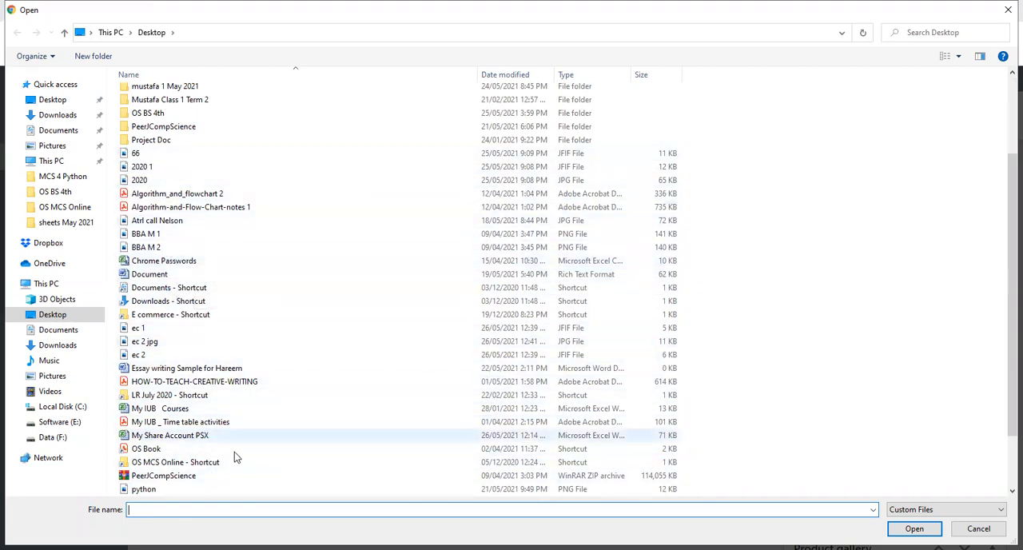
{"action": "scroll", "coordinate": [234, 455], "scroll_direction": "down", "scroll_amount": 2}
{"action": "left_click", "coordinate": [172, 435]}
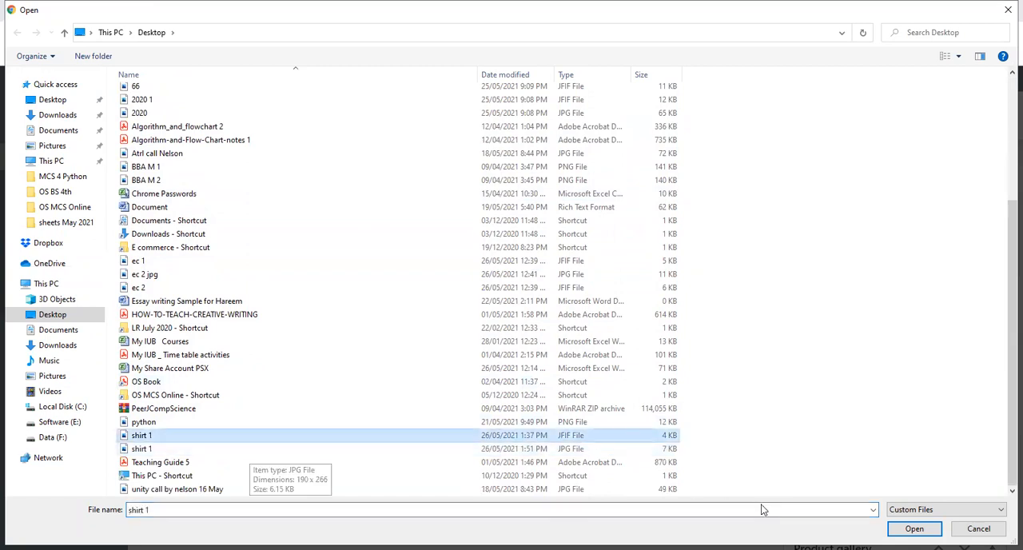
{"action": "left_click", "coordinate": [914, 528]}
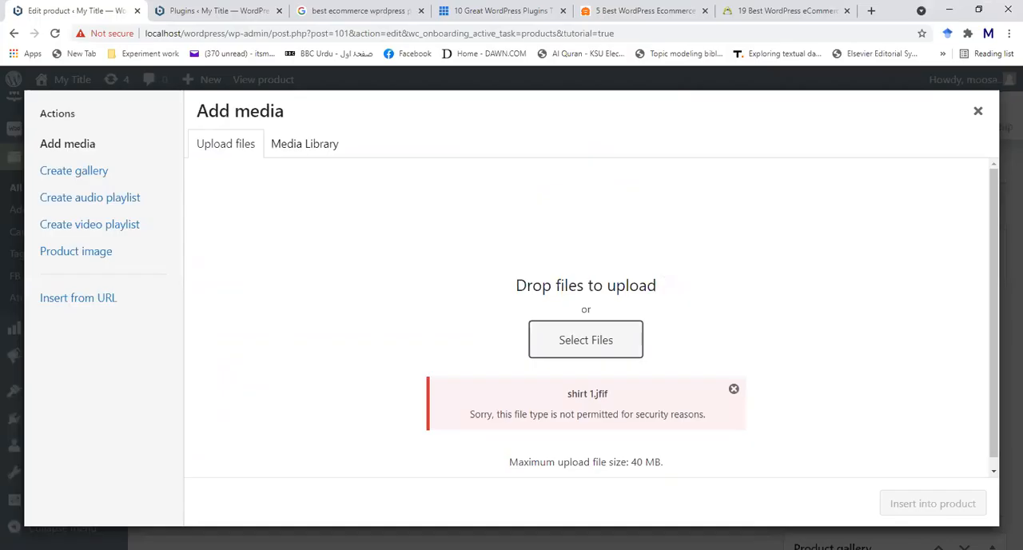
- Upload the shirt 1 JPG file from the Desktop to the media library
{"action": "left_click", "coordinate": [613, 357]}
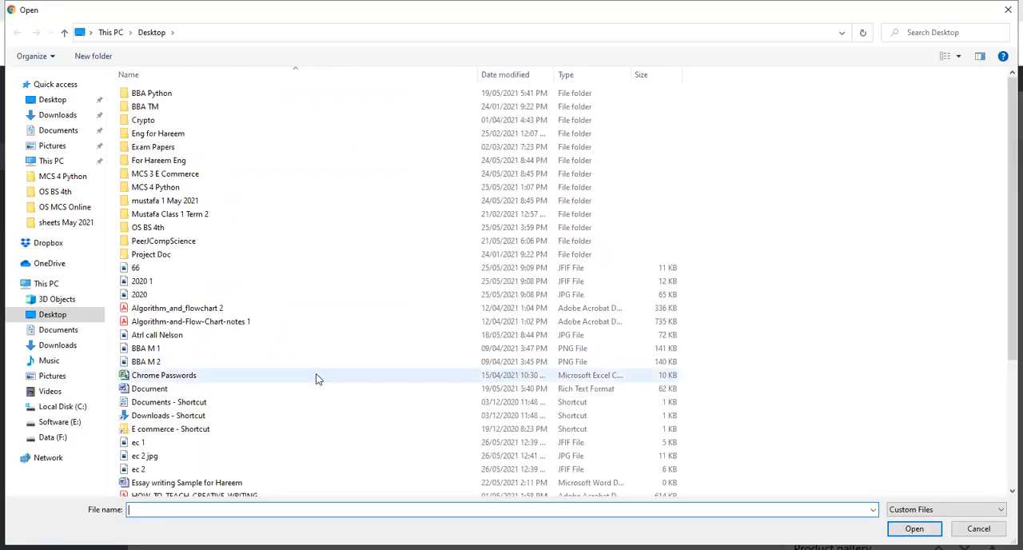
{"action": "scroll", "coordinate": [315, 377], "scroll_direction": "down", "scroll_amount": 4}
{"action": "left_click", "coordinate": [182, 450]}
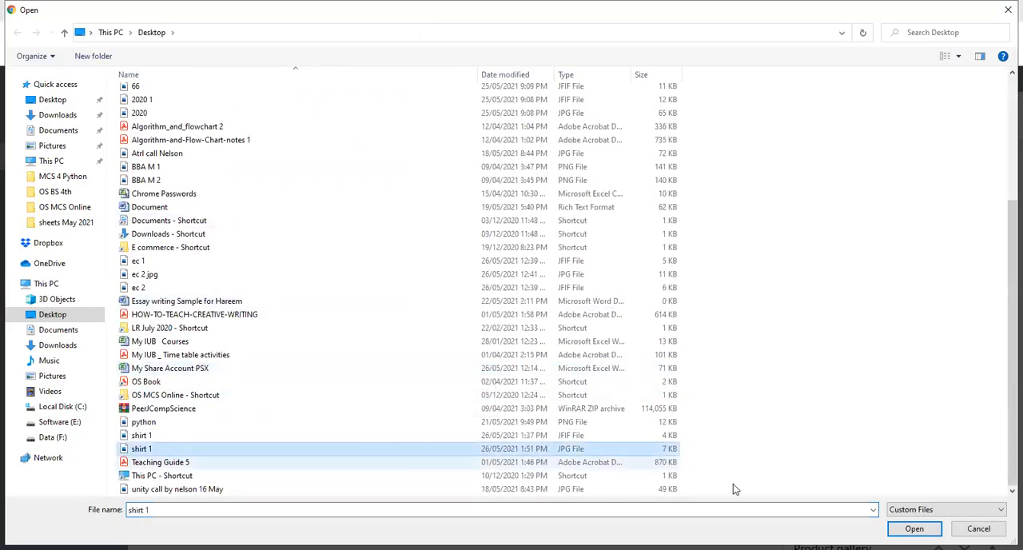
{"action": "left_click", "coordinate": [914, 528]}
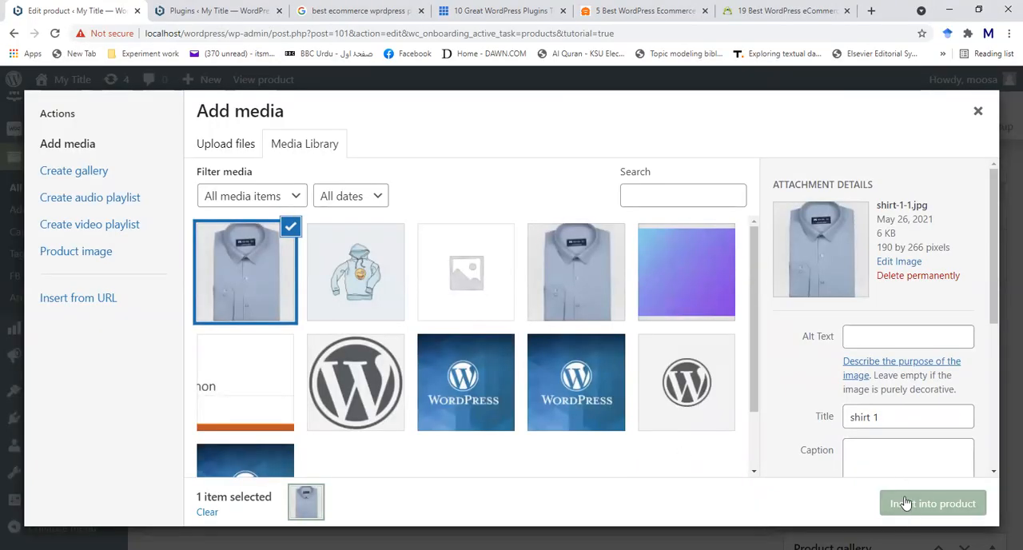
- Set the uploaded shirt image's title to FS101 and insert it into the product short description
{"action": "left_click", "coordinate": [900, 415]}
{"action": "key", "text": "BackSpace"}
{"action": "key", "text": "BackSpace"}
{"action": "key", "text": "BackSpace"}
{"action": "key", "text": "BackSpace"}
{"action": "key", "text": "BackSpace"}
{"action": "key", "text": "BackSpace"}
{"action": "key", "text": "BackSpace"}
{"action": "type", "text": "FS101"}
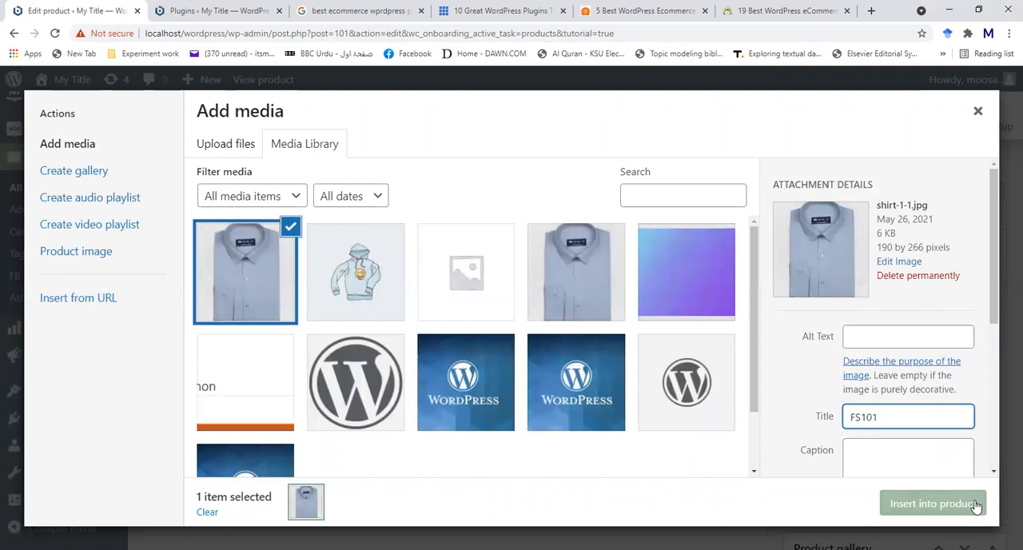
{"action": "left_click", "coordinate": [932, 503]}
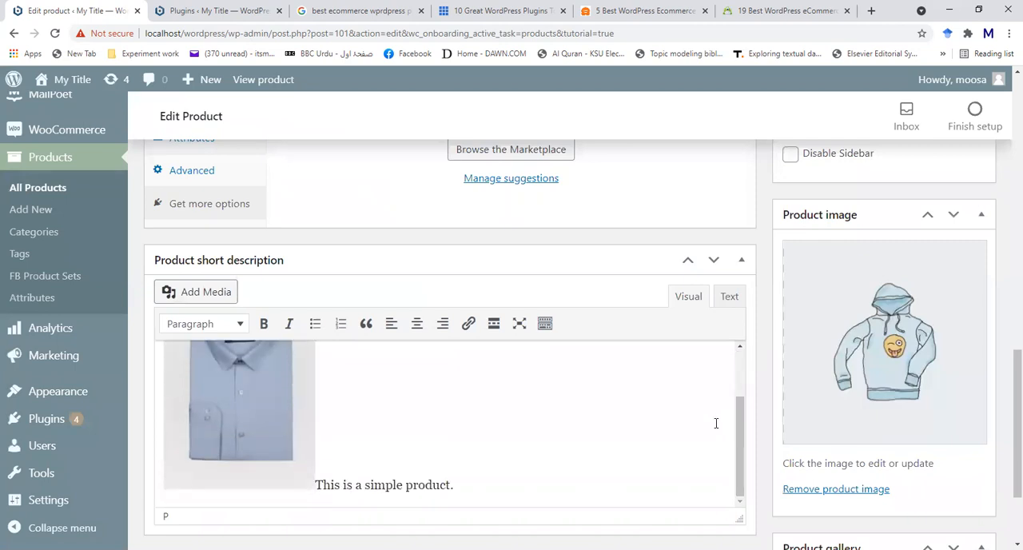
- Replace the text beside the shirt image in the product short description with FS101
{"action": "scroll", "coordinate": [716, 424], "scroll_direction": "down", "scroll_amount": 2}
{"action": "scroll", "coordinate": [716, 428], "scroll_direction": "up", "scroll_amount": 2}
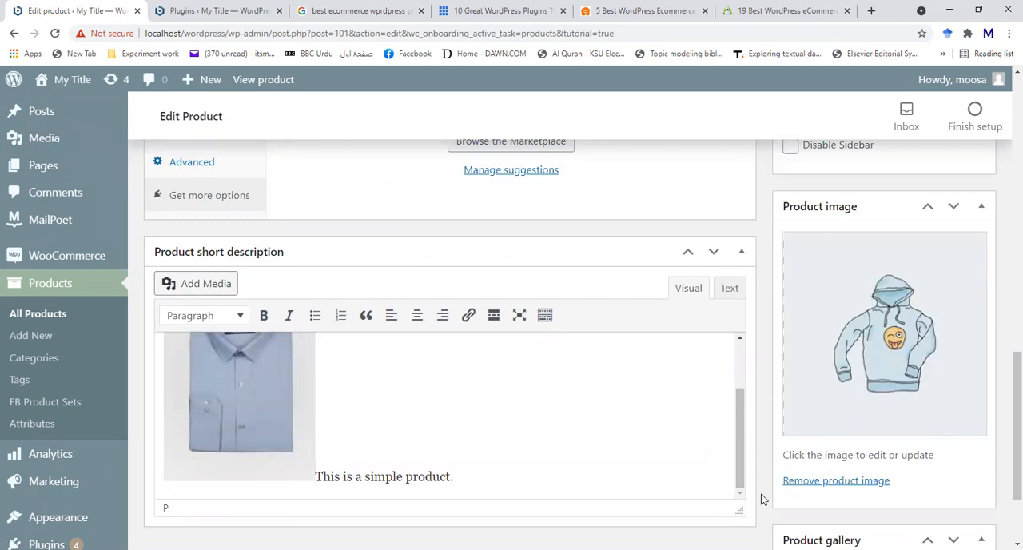
{"action": "left_click", "coordinate": [456, 477]}
{"action": "key", "text": "BackSpace"}
{"action": "key", "text": "BackSpace"}
{"action": "key", "text": "BackSpace"}
{"action": "key", "text": "BackSpace"}
{"action": "key", "text": "BackSpace"}
{"action": "key", "text": "BackSpace"}
{"action": "key", "text": "BackSpace"}
{"action": "key", "text": "BackSpace"}
{"action": "key", "text": "BackSpace"}
{"action": "key", "text": "BackSpace"}
{"action": "key", "text": "BackSpace"}
{"action": "key", "text": "BackSpace"}
{"action": "key", "text": "BackSpace"}
{"action": "key", "text": "BackSpace"}
{"action": "key", "text": "BackSpace"}
{"action": "key", "text": "BackSpace"}
{"action": "key", "text": "BackSpace"}
{"action": "key", "text": "BackSpace"}
{"action": "key", "text": "BackSpace"}
{"action": "key", "text": "BackSpace"}
{"action": "key", "text": "BackSpace"}
{"action": "key", "text": "BackSpace"}
{"action": "key", "text": "BackSpace"}
{"action": "key", "text": "BackSpace"}
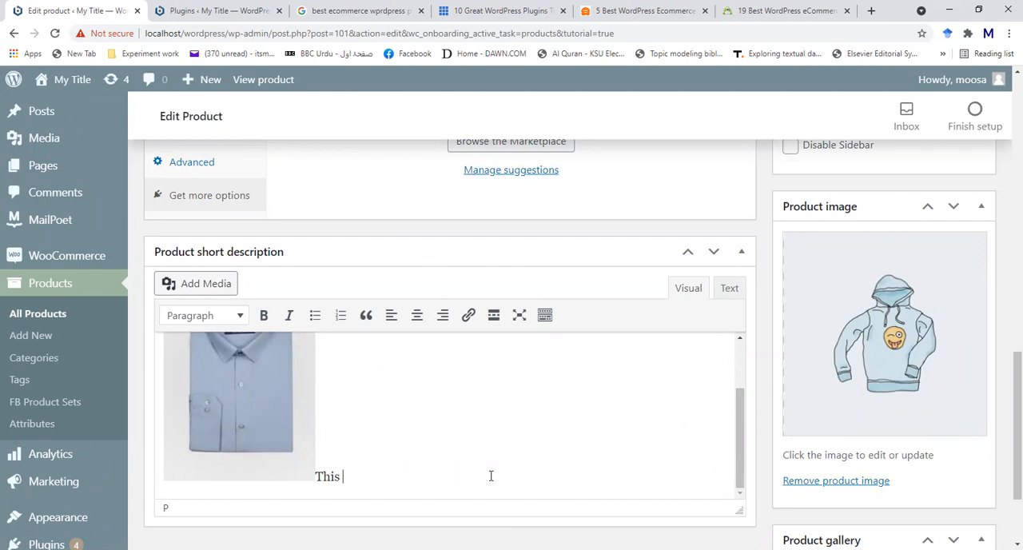
{"action": "key", "text": "BackSpace"}
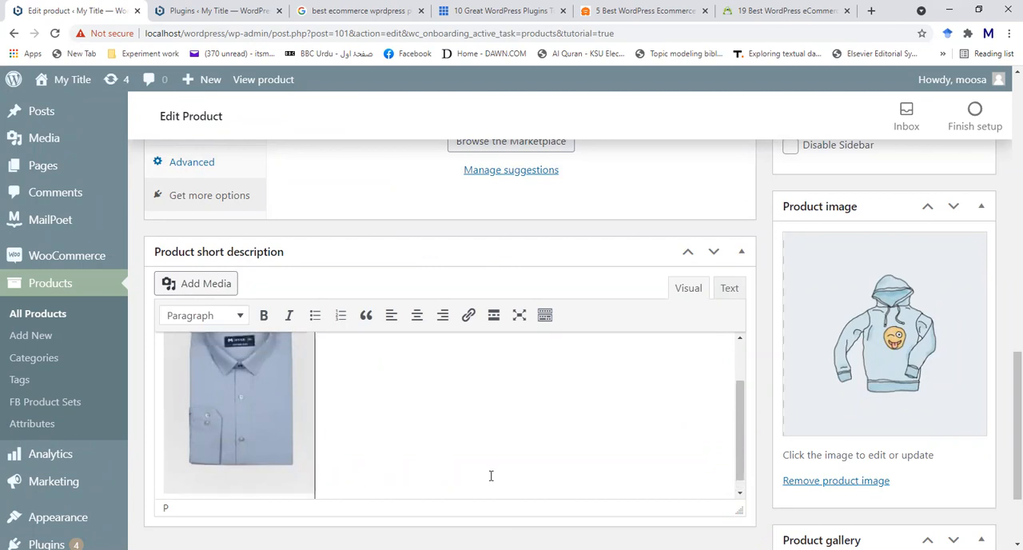
{"action": "type", "text": "FS101"}
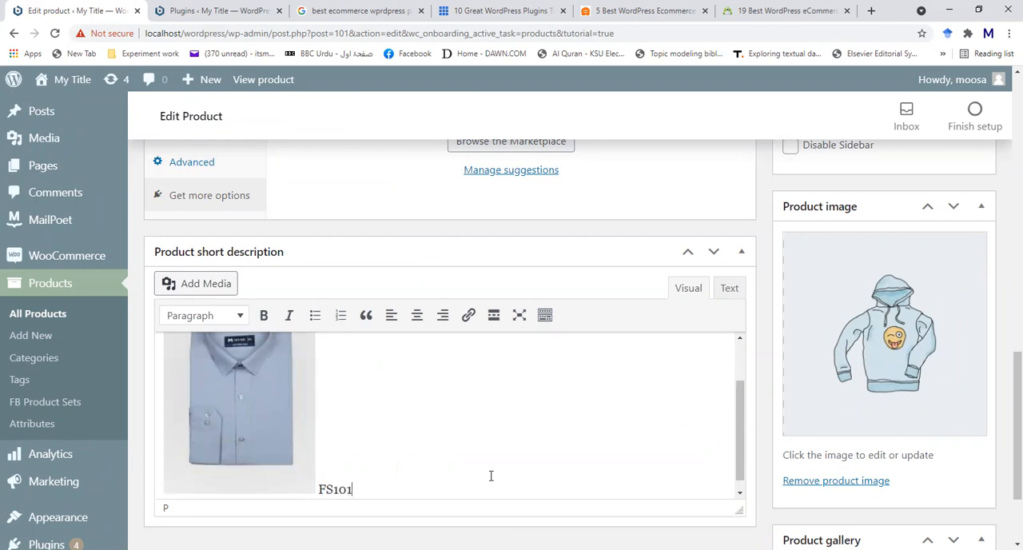
- Step through the product tour tips on product type, virtual products and downloadable products
{"action": "scroll", "coordinate": [536, 484], "scroll_direction": "down", "scroll_amount": 3}
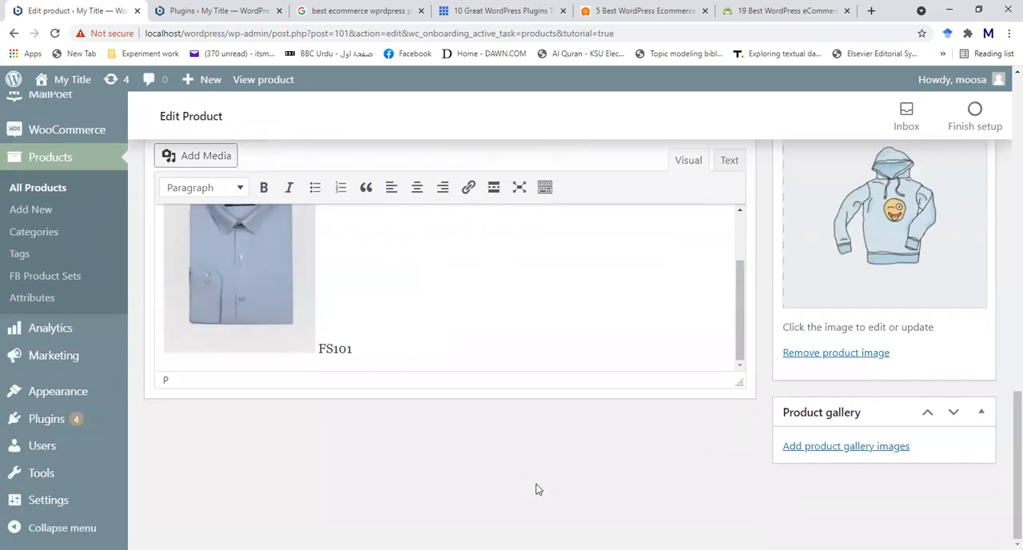
{"action": "scroll", "coordinate": [537, 487], "scroll_direction": "up", "scroll_amount": 7}
{"action": "scroll", "coordinate": [492, 424], "scroll_direction": "up", "scroll_amount": 1}
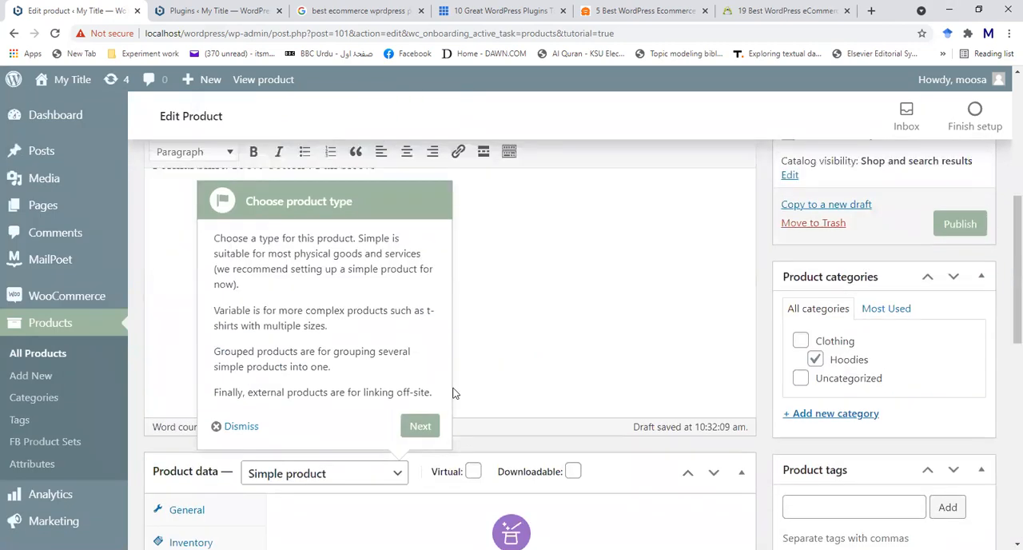
{"action": "left_click", "coordinate": [437, 428]}
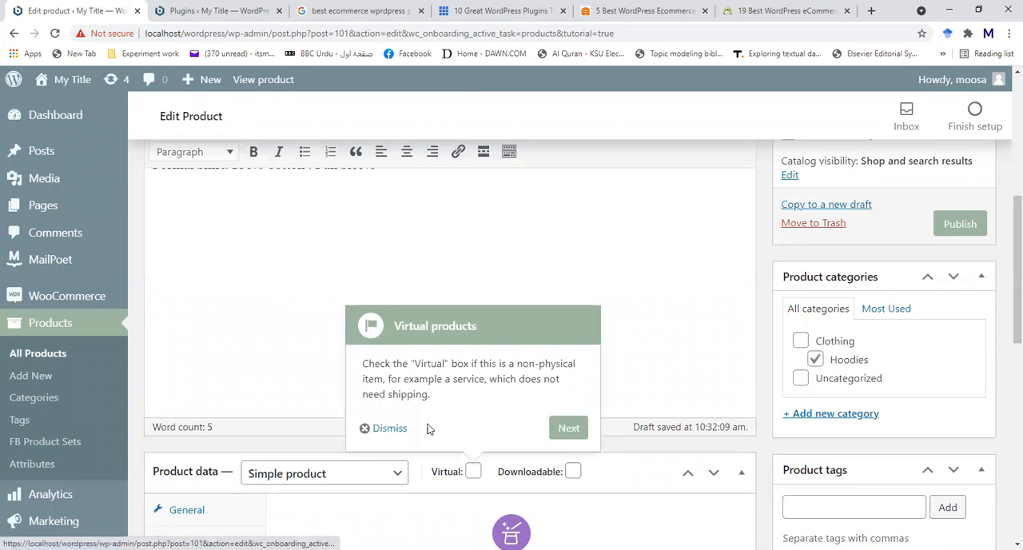
{"action": "left_click", "coordinate": [567, 430]}
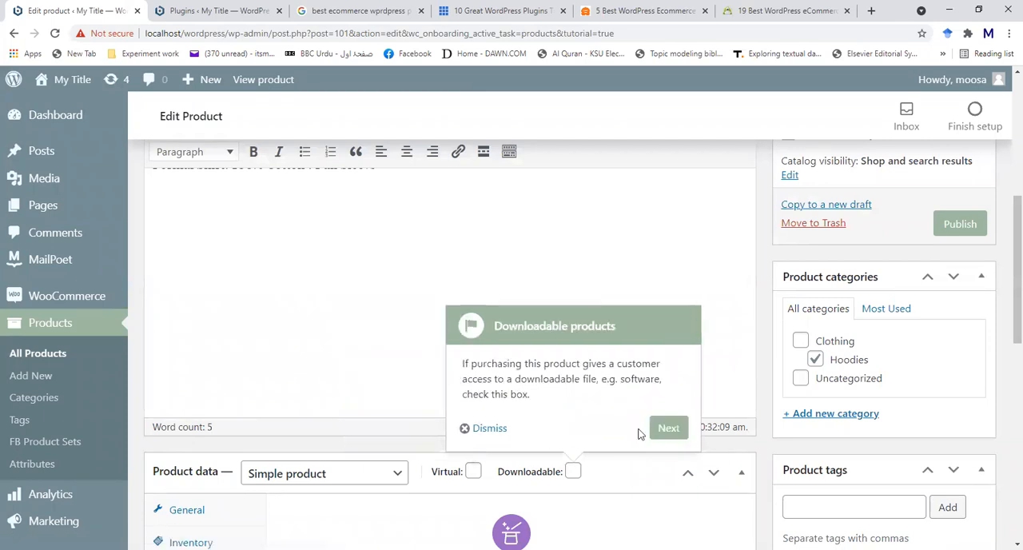
{"action": "left_click", "coordinate": [667, 430]}
{"action": "scroll", "coordinate": [668, 429], "scroll_direction": "down", "scroll_amount": 6}
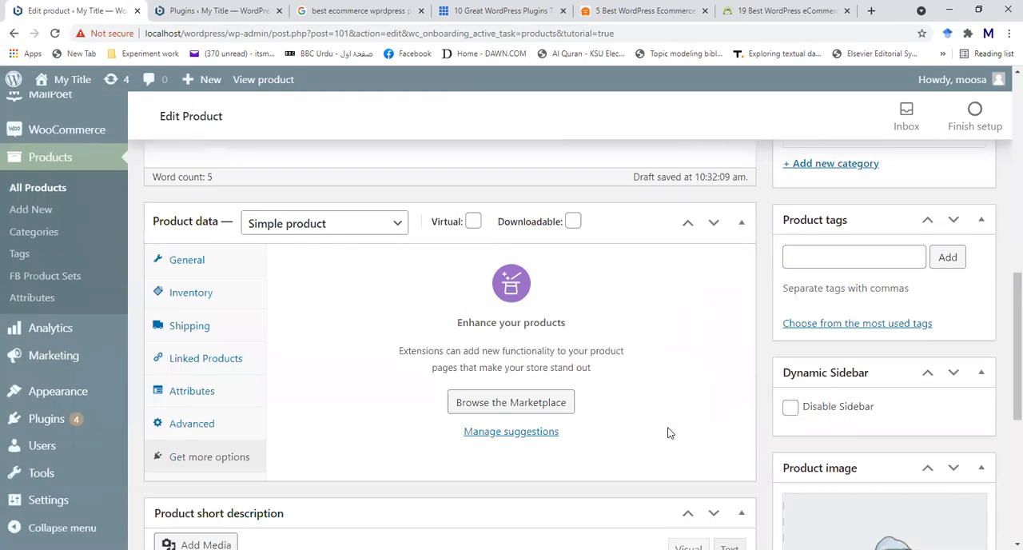
- Assign the product to the Clothing category and remove it from Hoodies
{"action": "scroll", "coordinate": [670, 432], "scroll_direction": "up", "scroll_amount": 12}
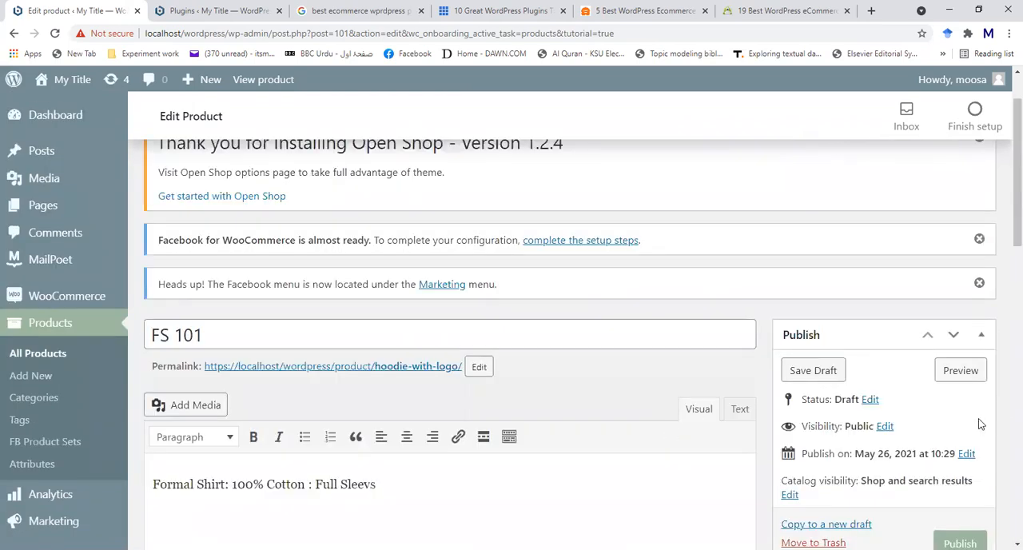
{"action": "scroll", "coordinate": [980, 422], "scroll_direction": "down", "scroll_amount": 2}
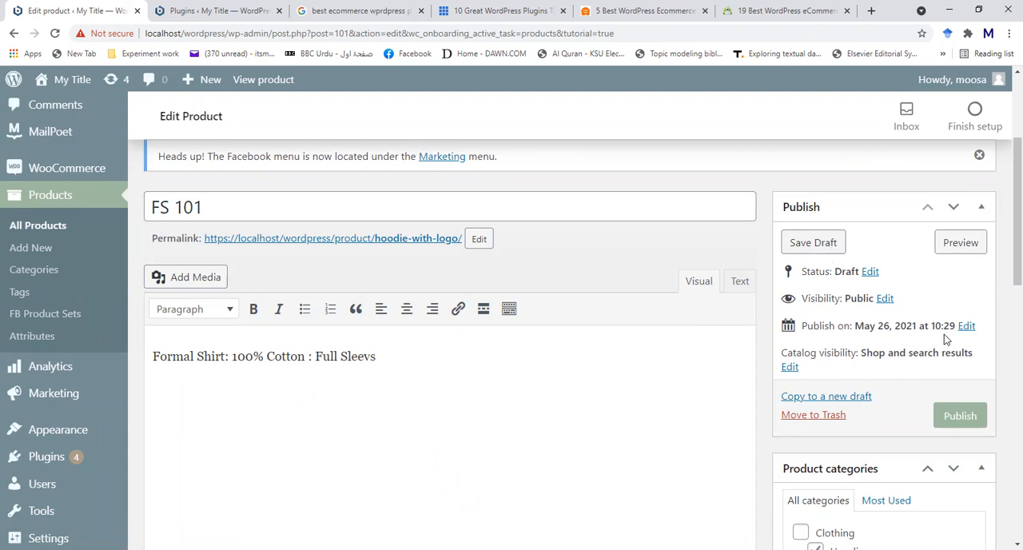
{"action": "scroll", "coordinate": [945, 335], "scroll_direction": "down", "scroll_amount": 1}
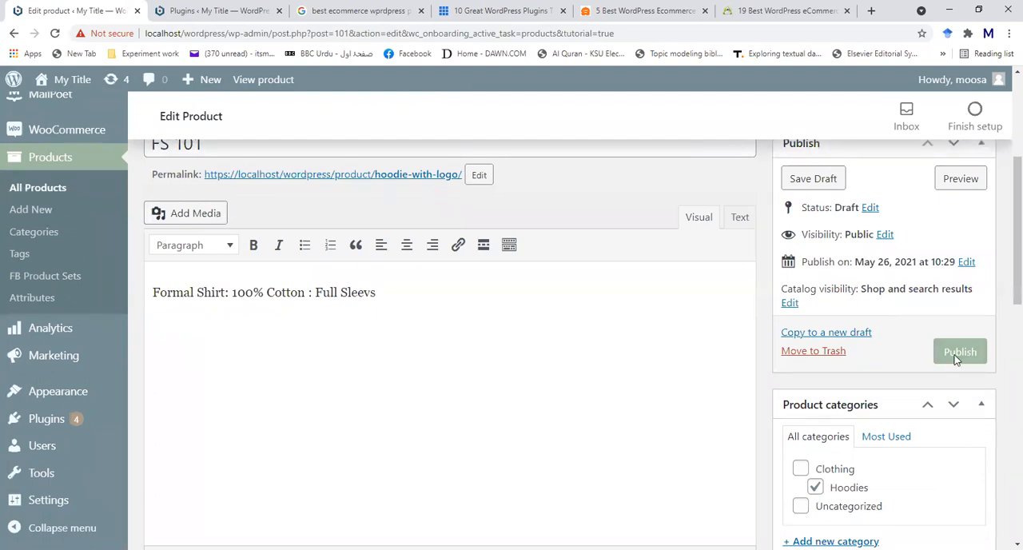
{"action": "scroll", "coordinate": [955, 361], "scroll_direction": "down", "scroll_amount": 2}
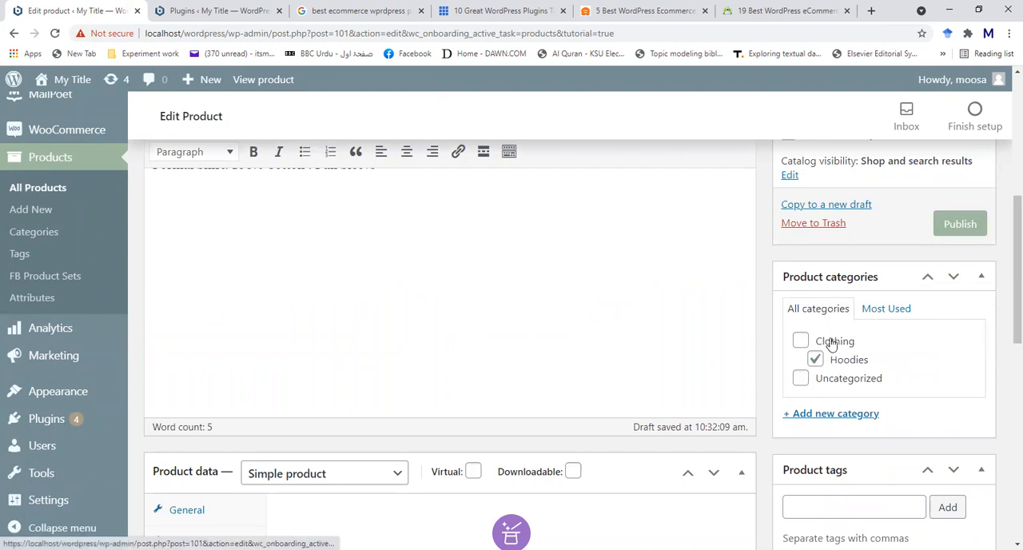
{"action": "left_click", "coordinate": [801, 340]}
{"action": "left_click", "coordinate": [814, 360]}
{"action": "scroll", "coordinate": [923, 372], "scroll_direction": "down", "scroll_amount": 2}
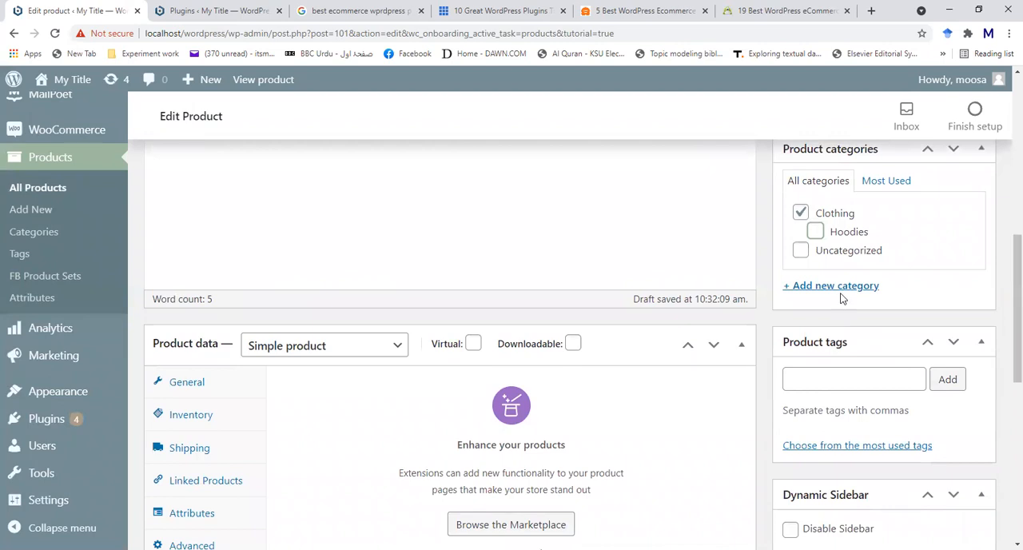
- Add a new product category named Shirts with Clothing as its parent category
{"action": "left_click", "coordinate": [839, 287]}
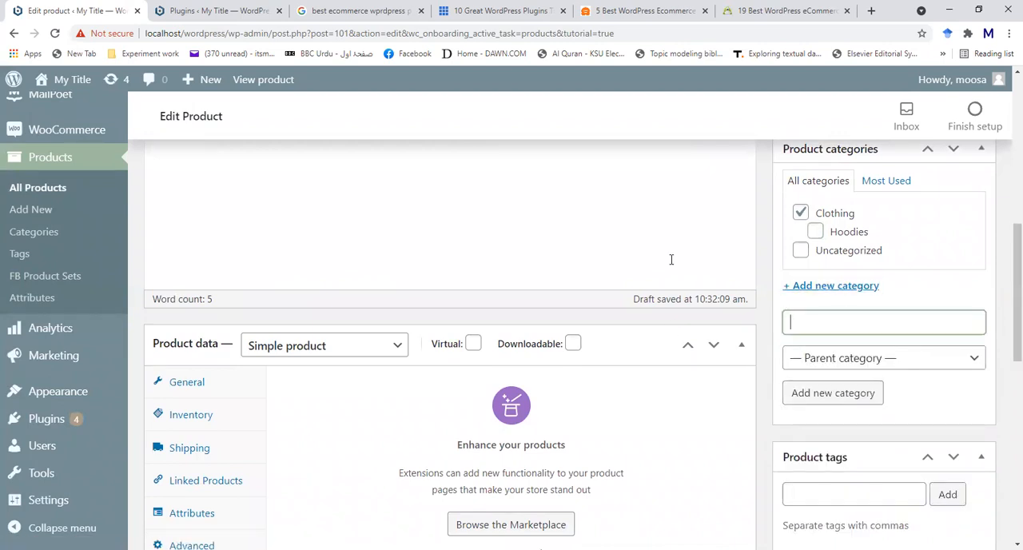
{"action": "type", "text": "Shirts"}
{"action": "left_click", "coordinate": [901, 361]}
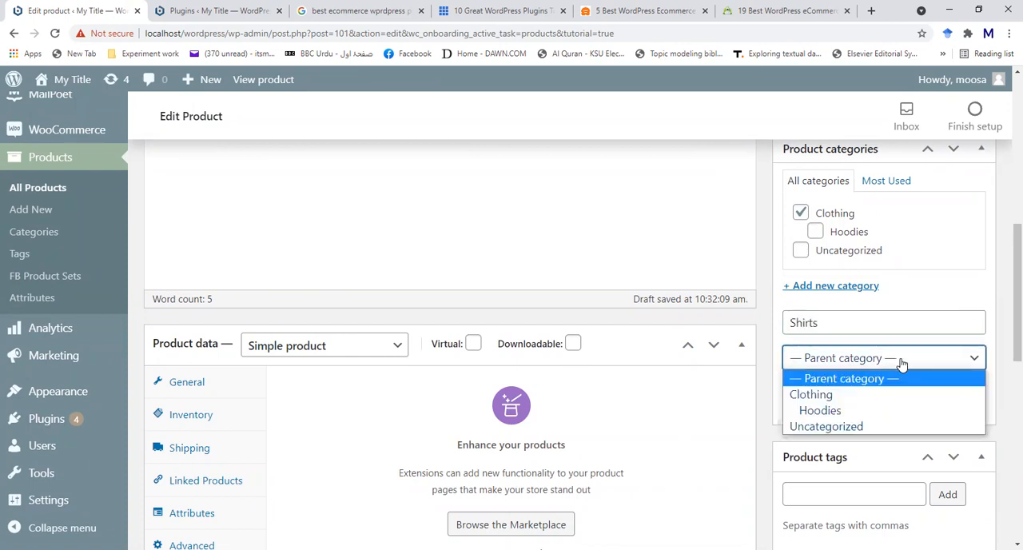
{"action": "left_click", "coordinate": [873, 395]}
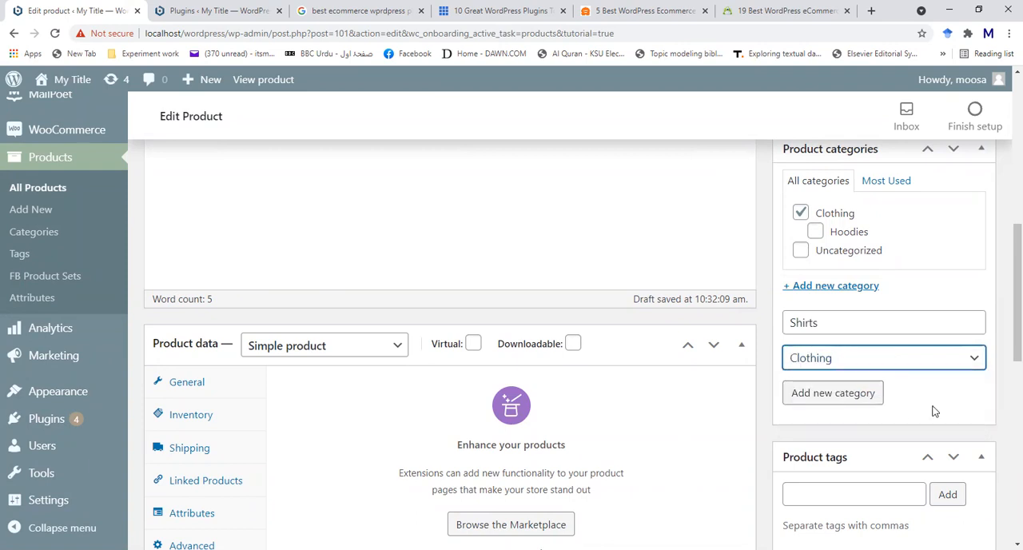
{"action": "left_click", "coordinate": [854, 395]}
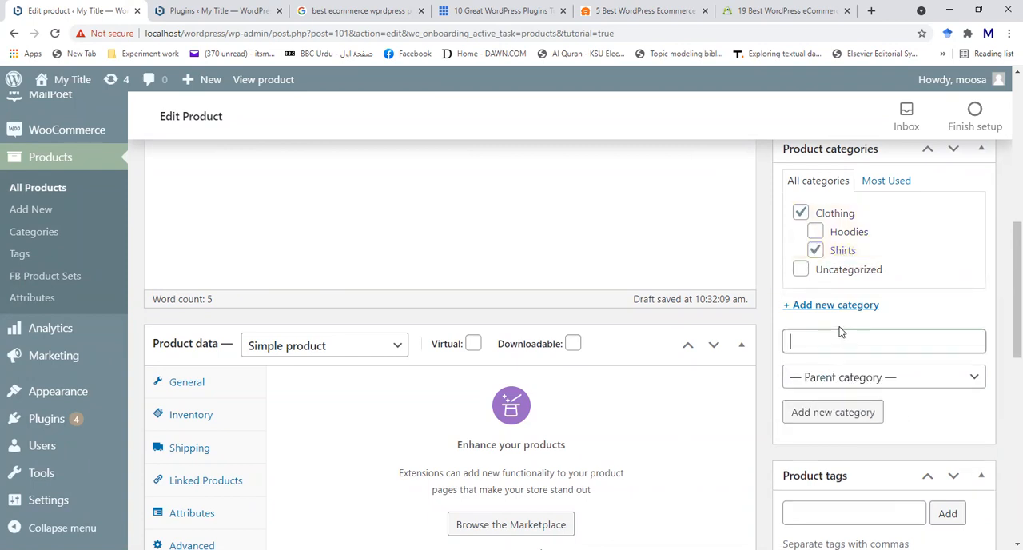
- Add a new product category named T Shirts with Clothing as its parent category
{"action": "type", "text": "T Shirts"}
{"action": "left_click", "coordinate": [925, 382]}
{"action": "left_click", "coordinate": [868, 414]}
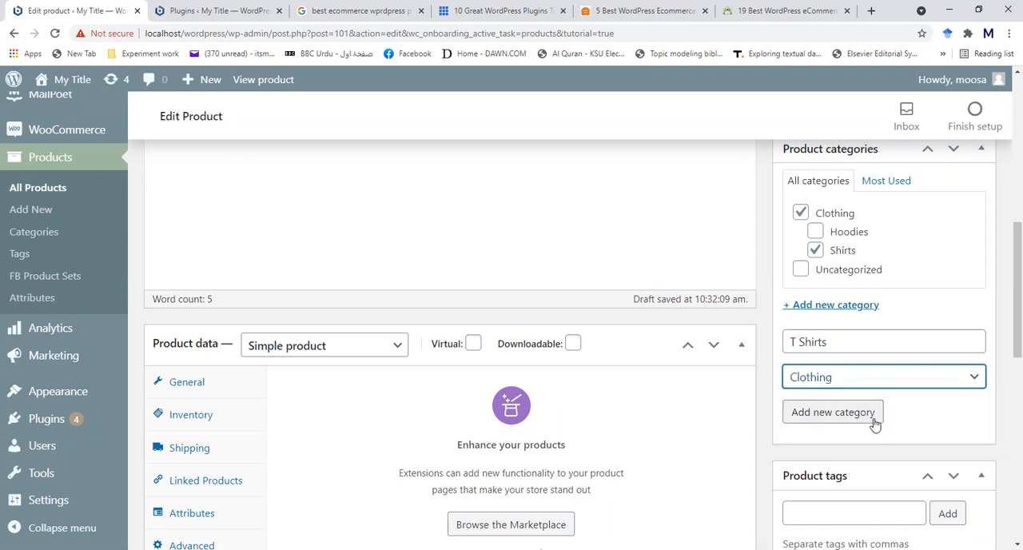
{"action": "left_click", "coordinate": [853, 418]}
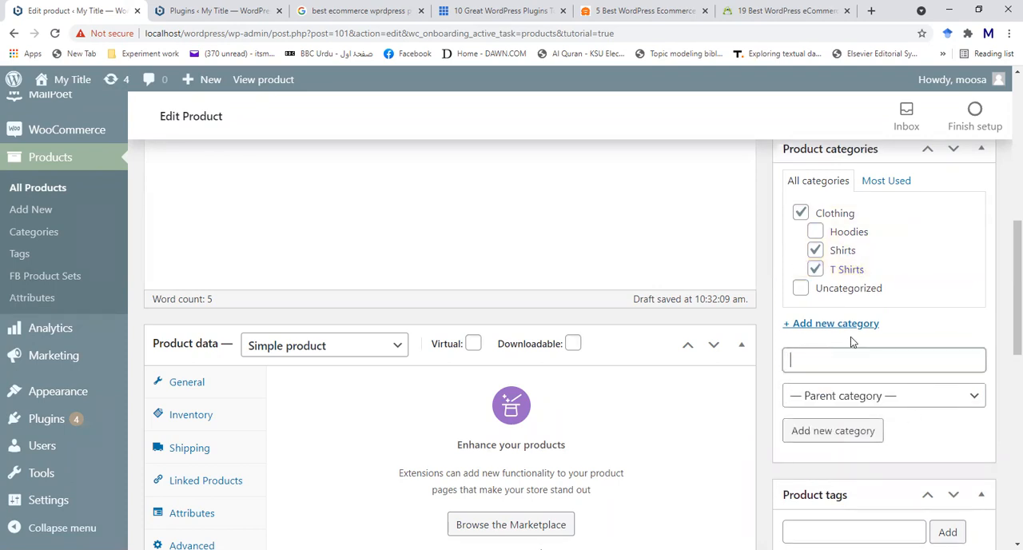
{"action": "left_click", "coordinate": [931, 301]}
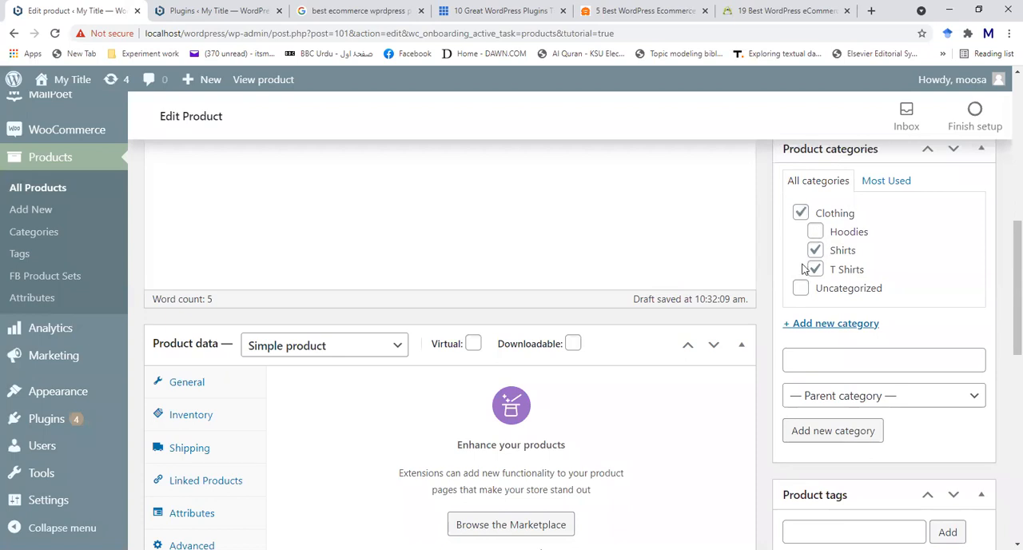
{"action": "scroll", "coordinate": [935, 285], "scroll_direction": "down", "scroll_amount": 1}
{"action": "scroll", "coordinate": [935, 286], "scroll_direction": "down", "scroll_amount": 4}
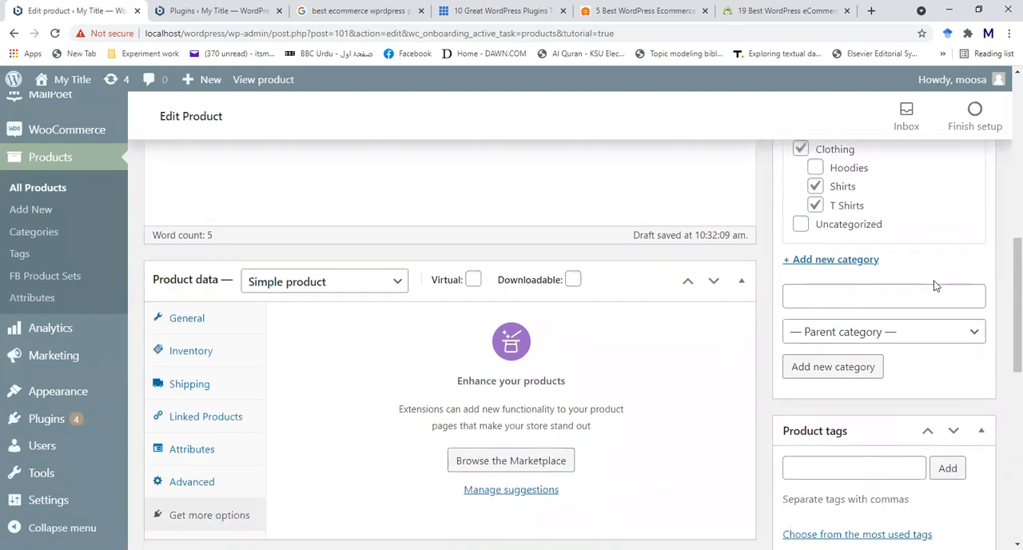